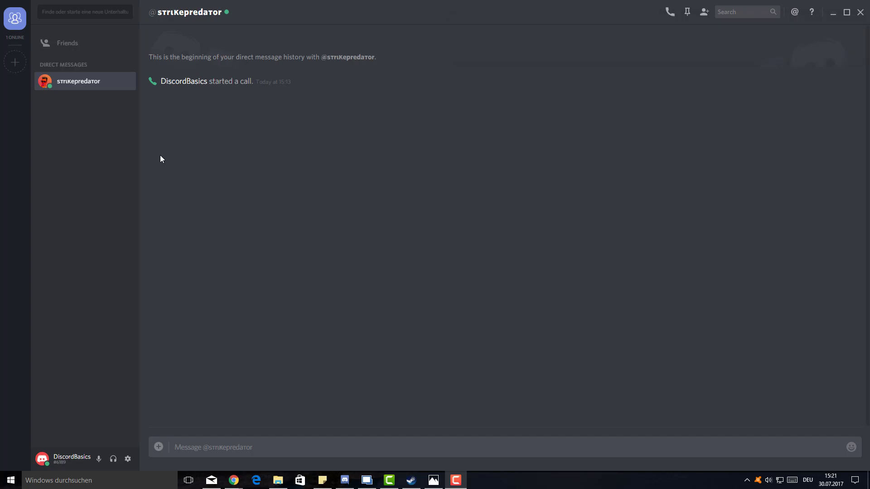
- Open the add-server choice and look at joining by invite before going back
click(15, 64)
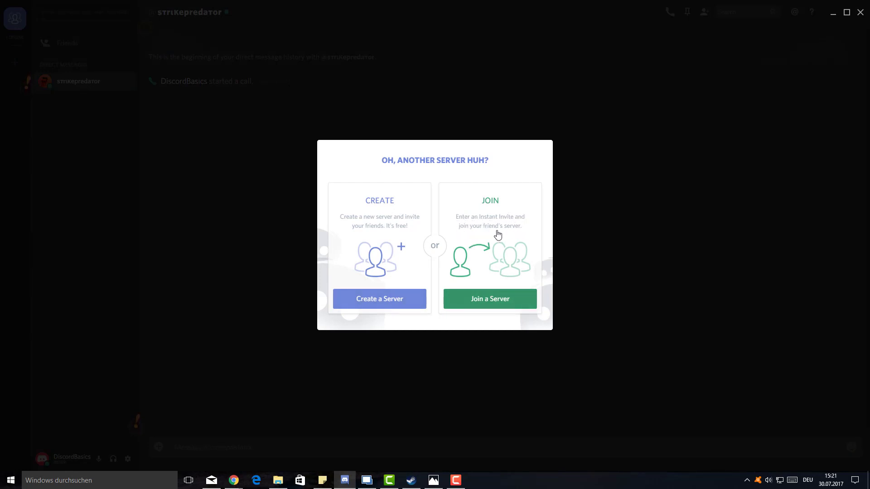
click(509, 301)
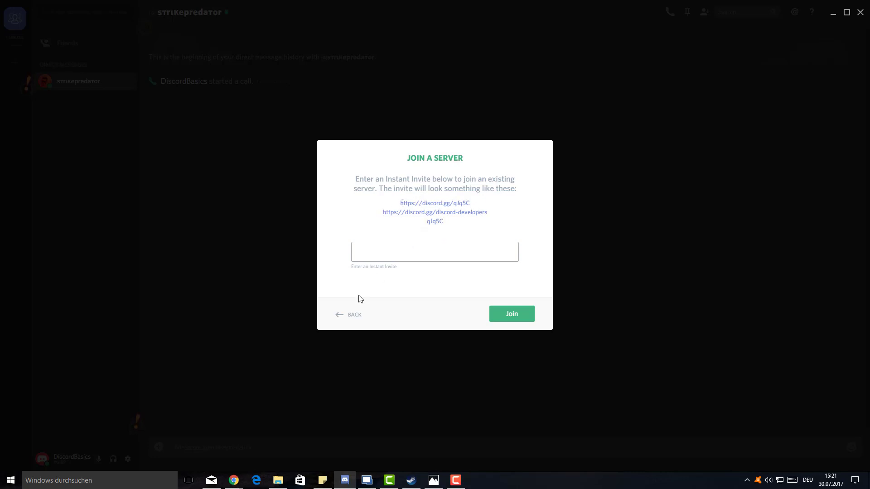
click(349, 316)
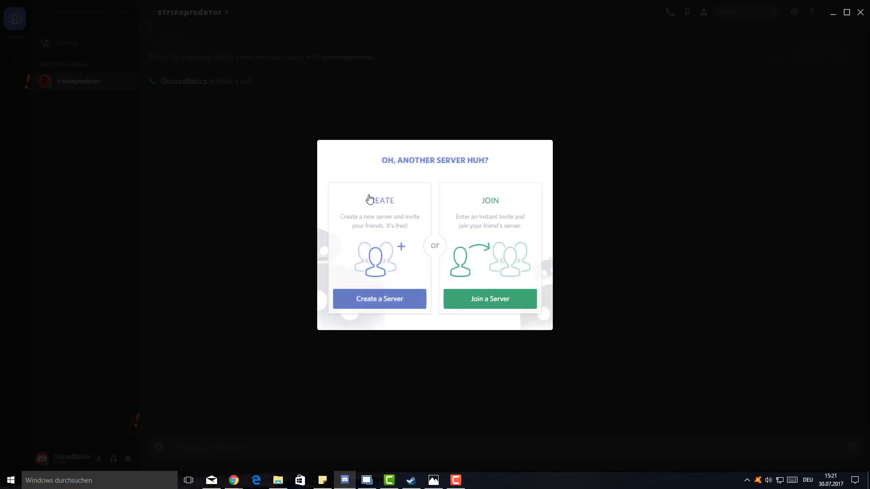
- Create a new server named 'DiscordBasics' with the Central Europe region
click(380, 303)
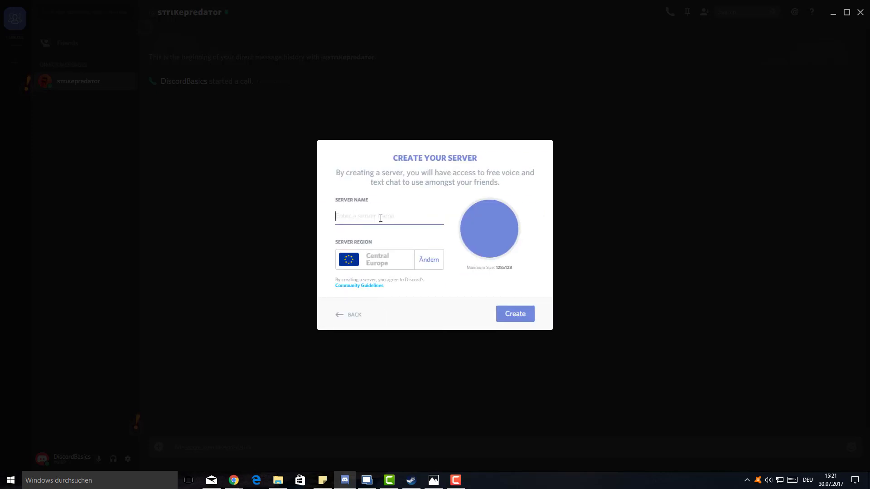
text(DiscordServer)
key(BackSpace)
key(BackSpace)
key(BackSpace)
key(BackSpace)
key(BackSpace)
key(BackSpace)
text(Basics)
click(402, 245)
click(434, 266)
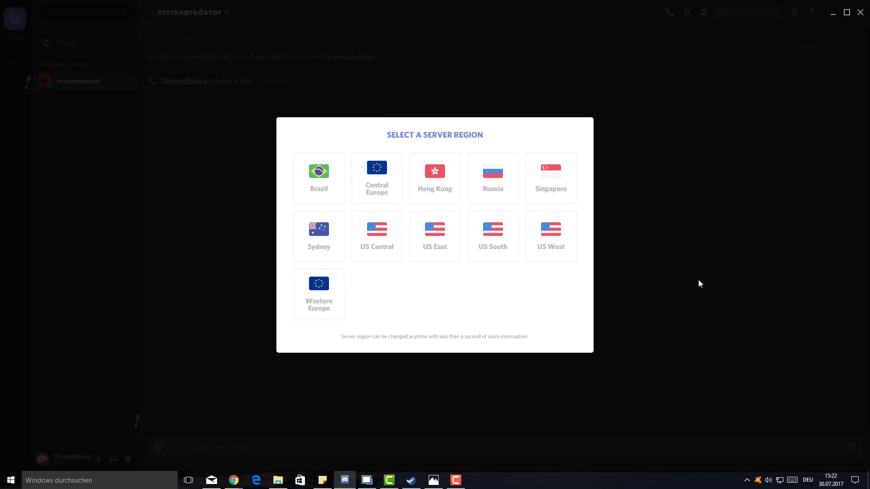
click(661, 319)
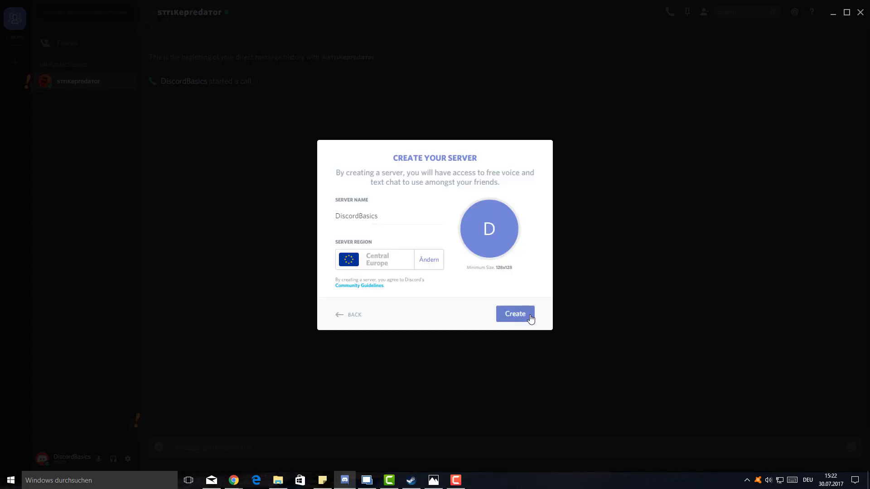
click(530, 317)
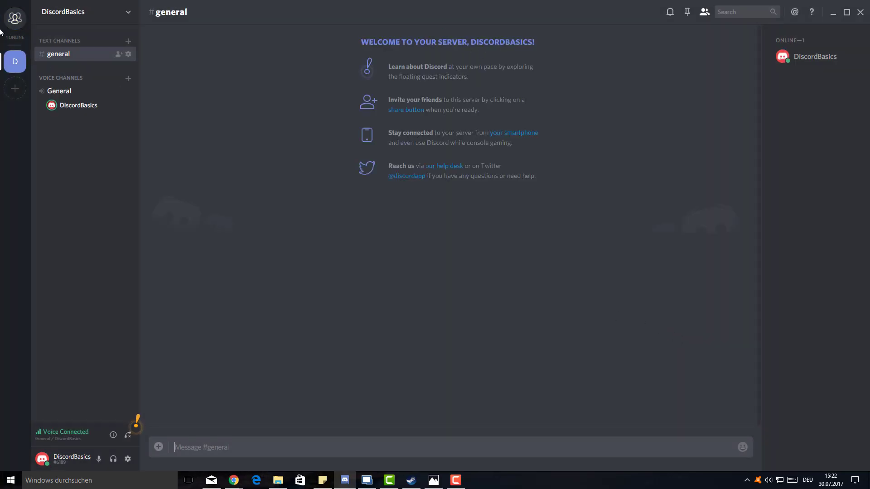
- Open DiscordBasics Server Settings, look over the icon and AFK channel options, then show Moderation
click(100, 20)
click(96, 21)
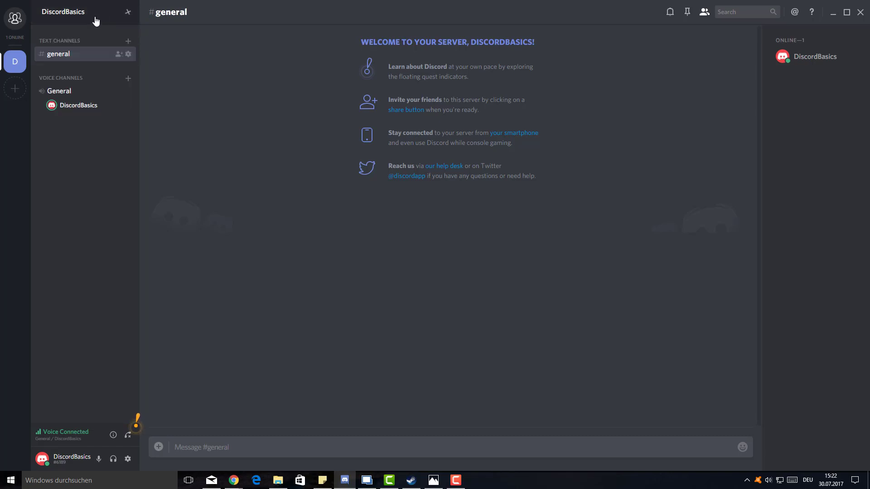
click(85, 18)
click(86, 59)
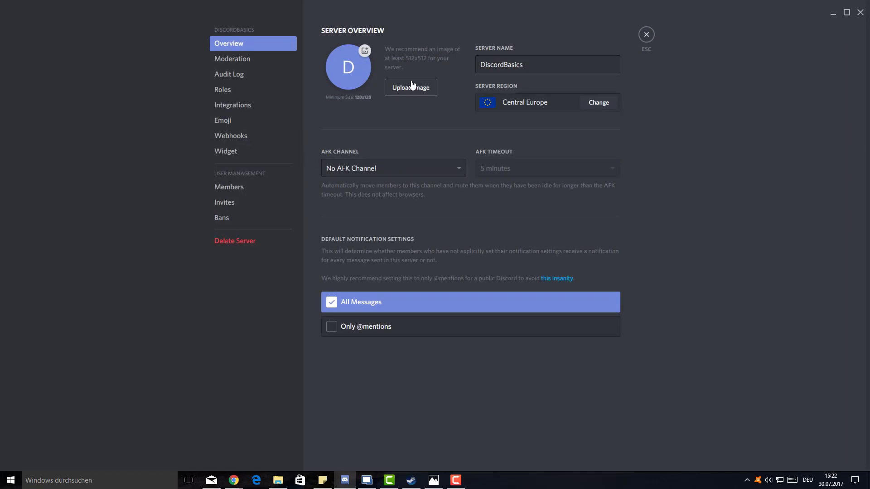
click(348, 68)
click(410, 170)
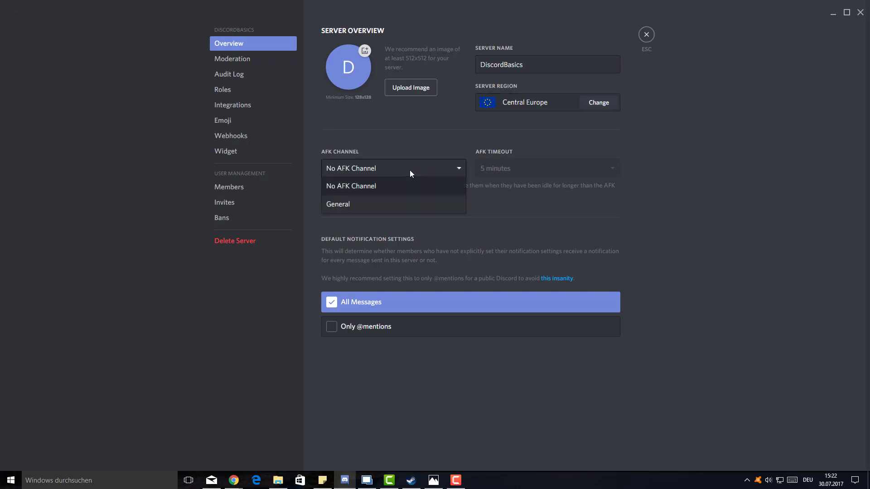
click(408, 170)
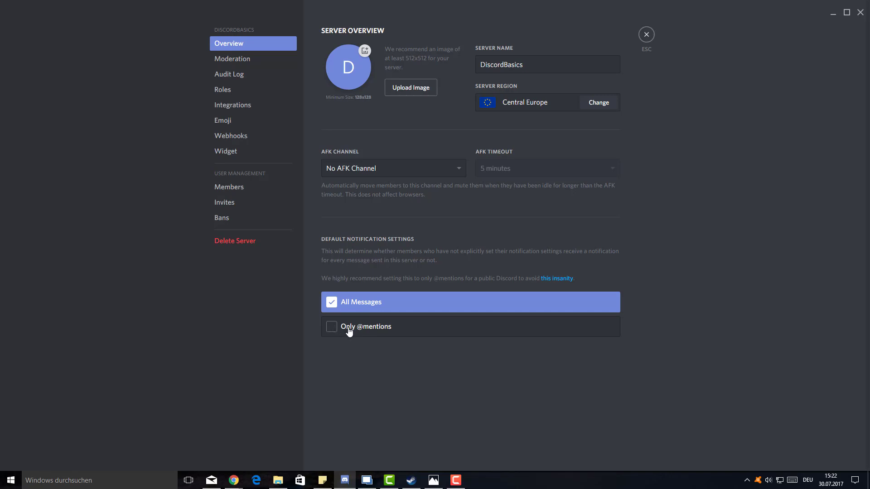
click(255, 68)
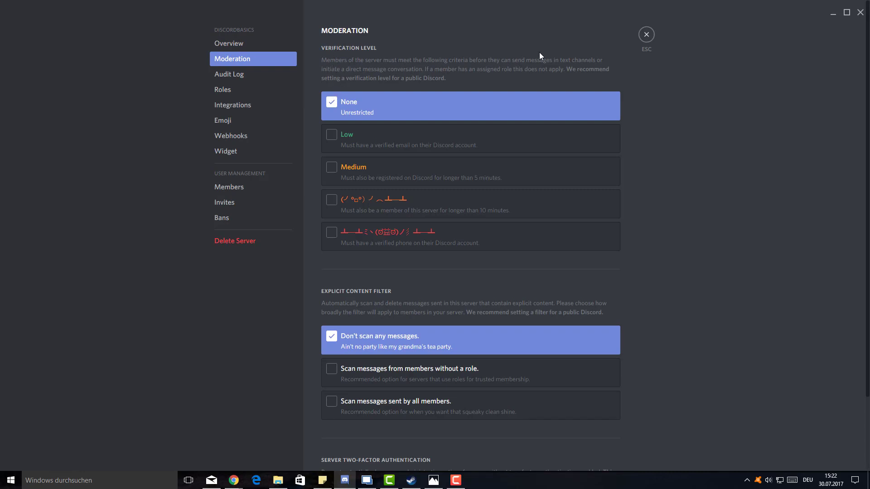
- Step through the Audit Log, Roles, Integrations, Emoji, Webhooks and Widget settings pages
click(241, 77)
click(243, 93)
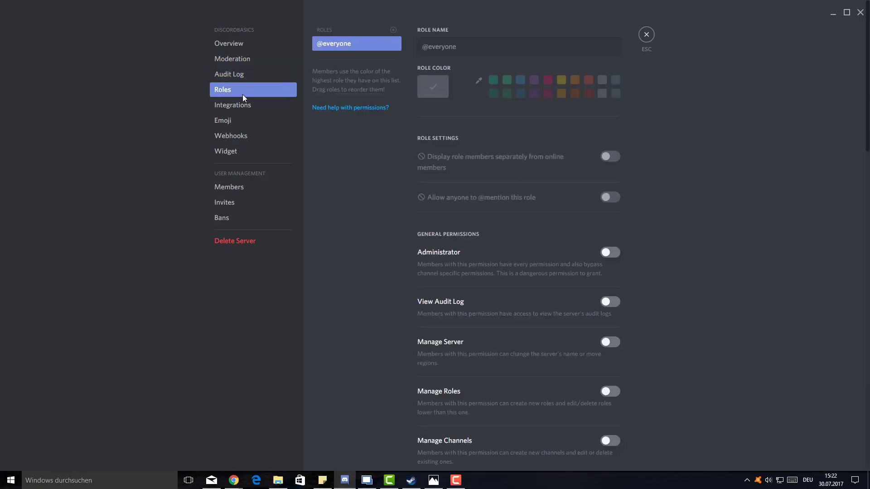
click(243, 109)
click(245, 123)
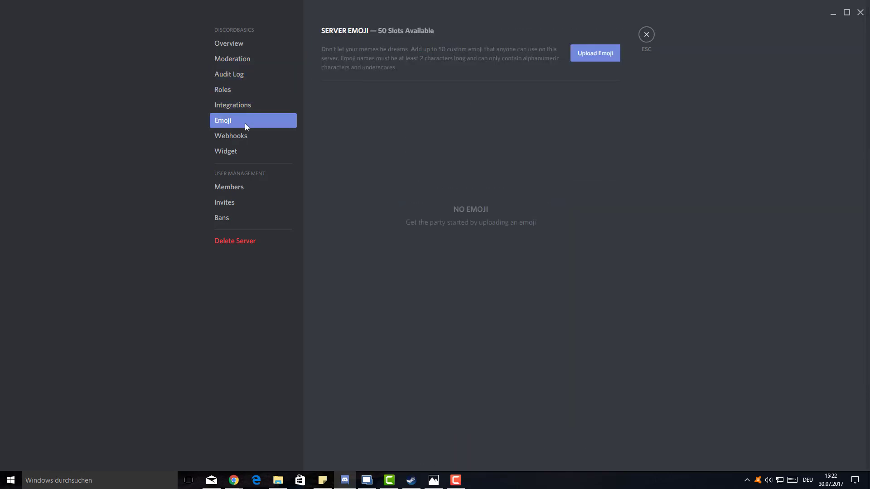
click(246, 135)
click(241, 155)
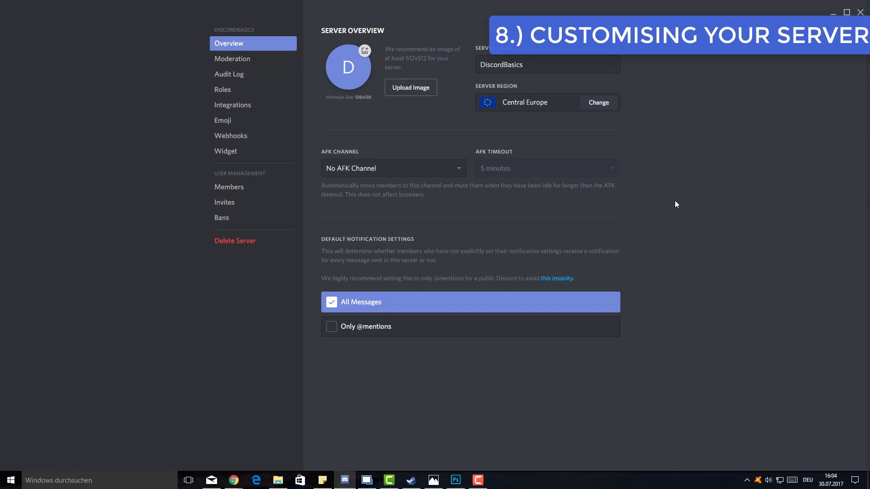
- Return to the Moderation page, with verification level None and content scanning off
click(246, 60)
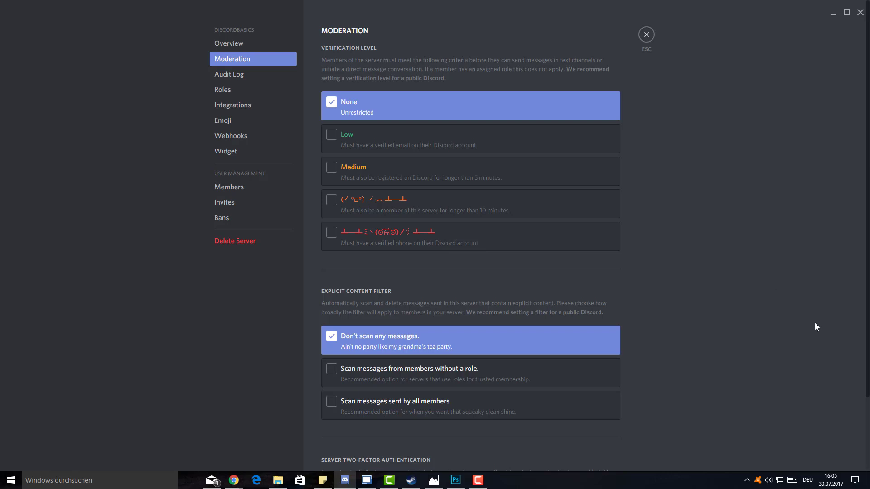
- Scroll through the Moderation options, then view the empty Audit Log
scroll(731, 311, down, 3)
scroll(731, 311, up, 2)
scroll(721, 282, down, 2)
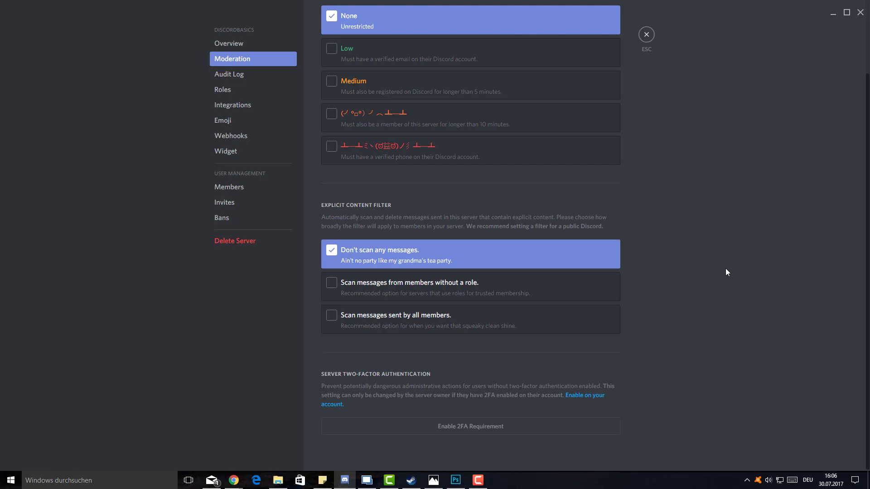
click(234, 79)
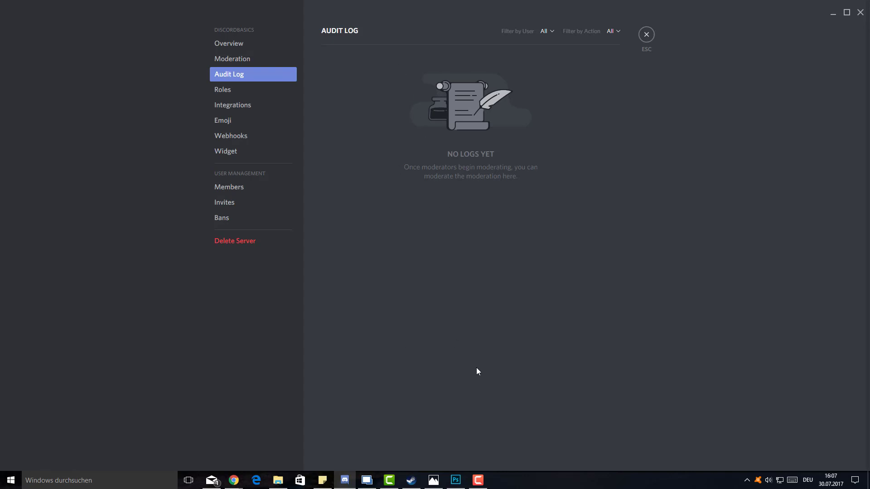
click(247, 90)
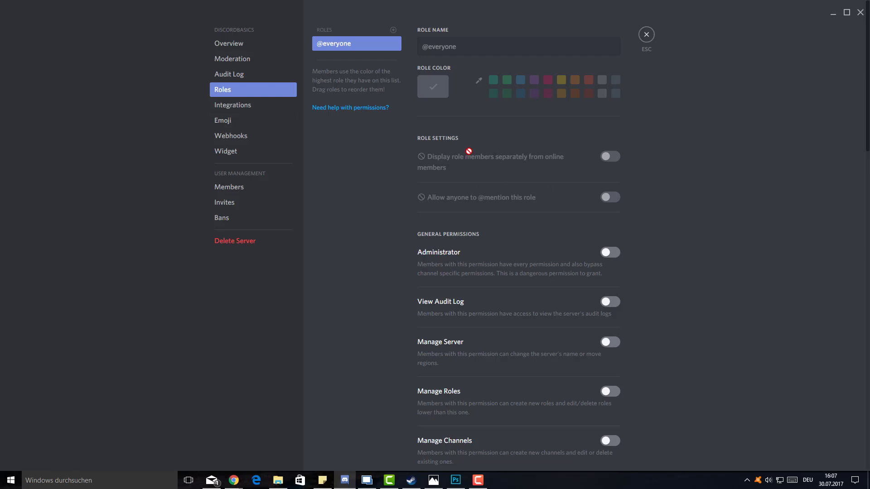
scroll(471, 154, down, 3)
scroll(471, 156, down, 4)
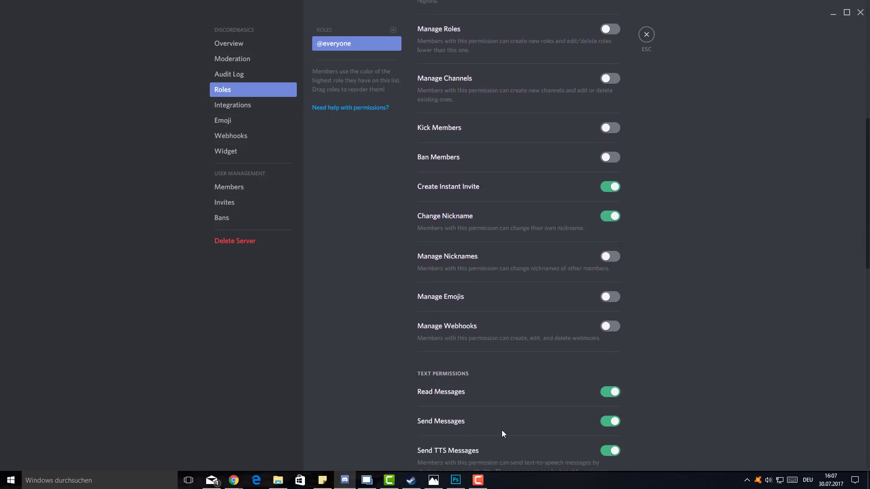
scroll(671, 199, up, 5)
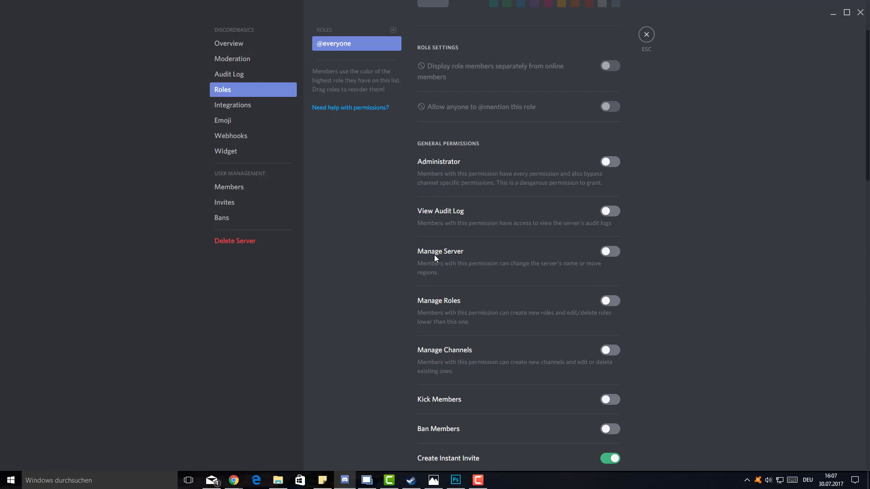
scroll(438, 356, down, 3)
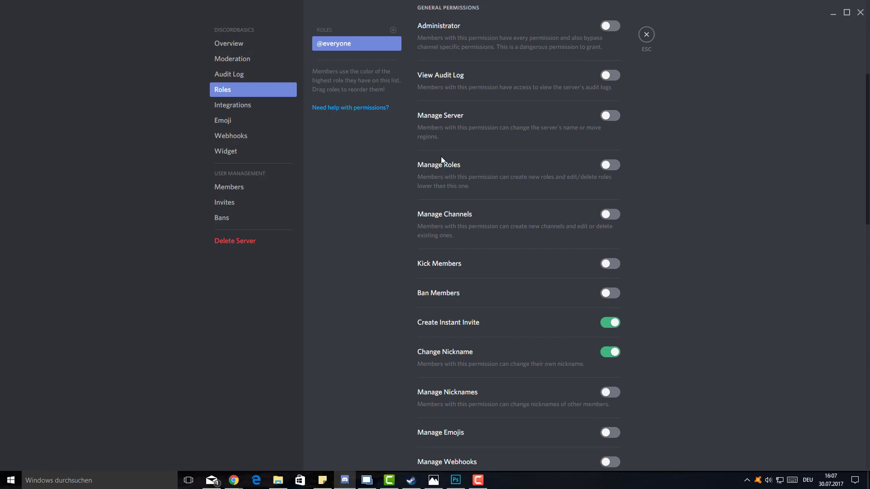
scroll(495, 297, down, 3)
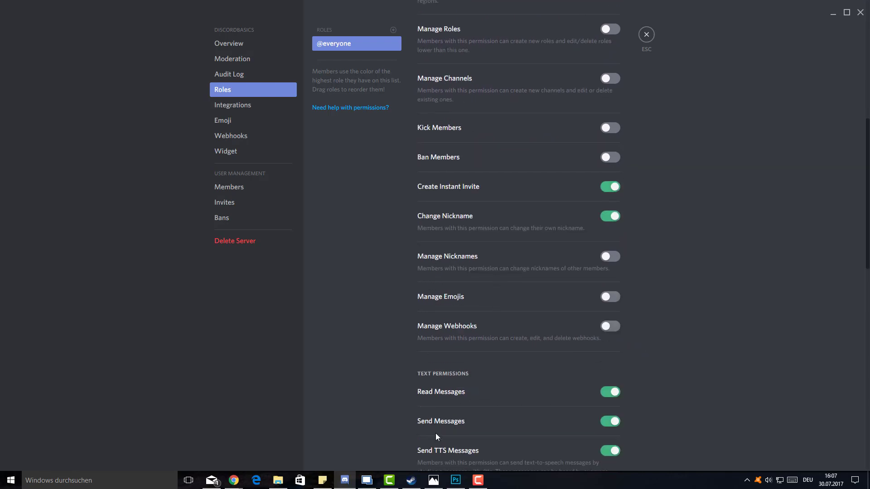
scroll(500, 275, down, 3)
scroll(463, 228, up, 10)
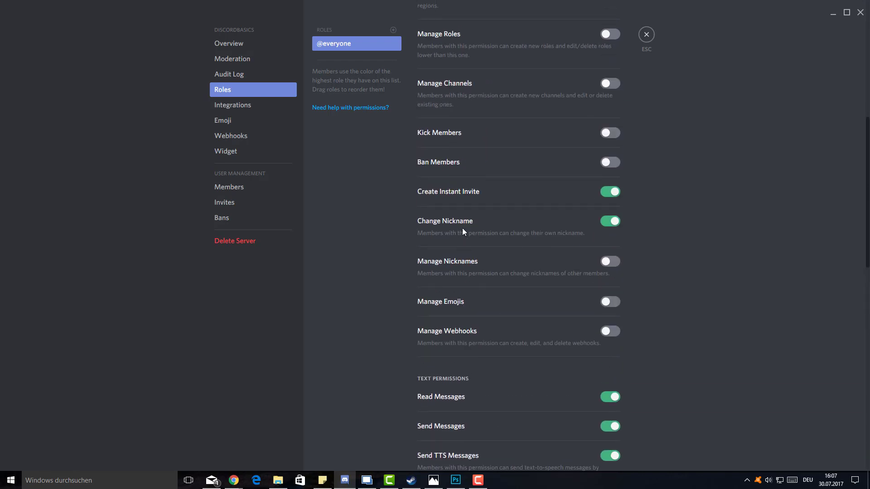
scroll(457, 228, up, 1)
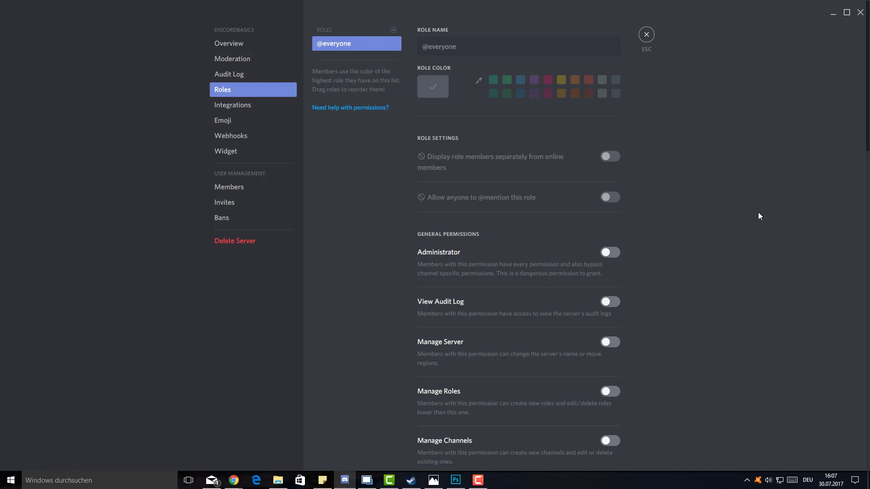
click(266, 112)
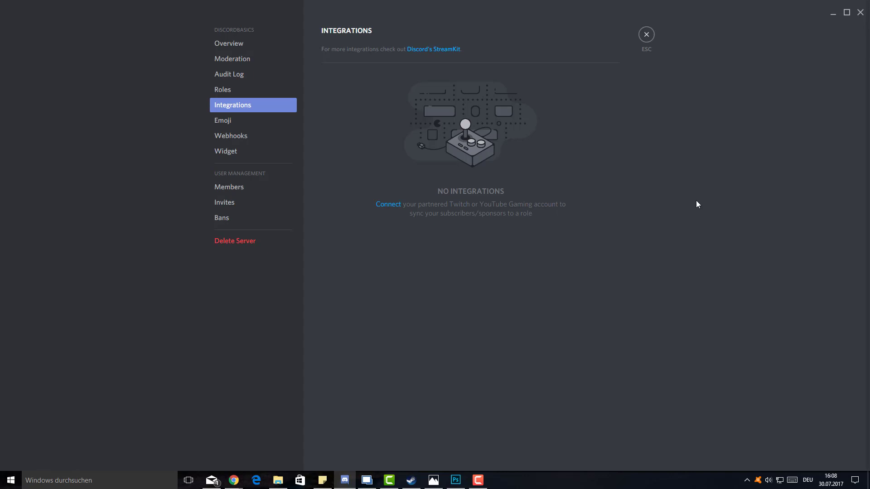
- Visit Emoji and Webhooks, start a new webhook, then cancel its editor unchanged
click(269, 123)
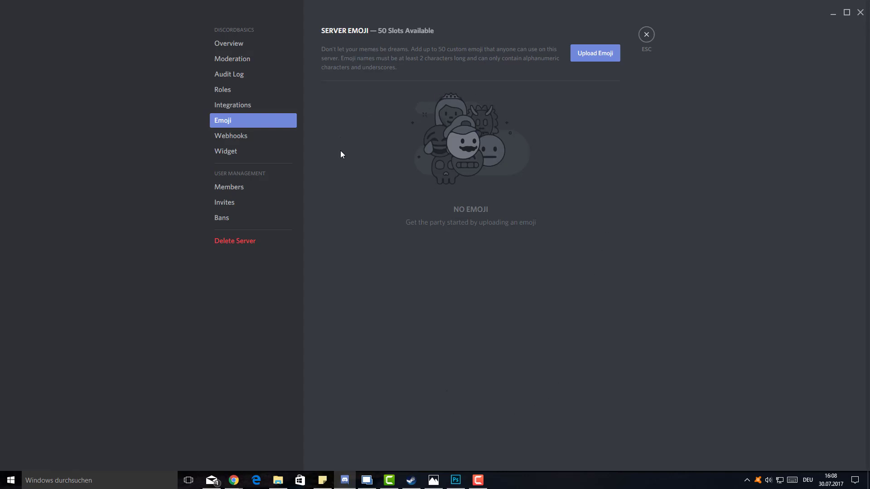
click(272, 139)
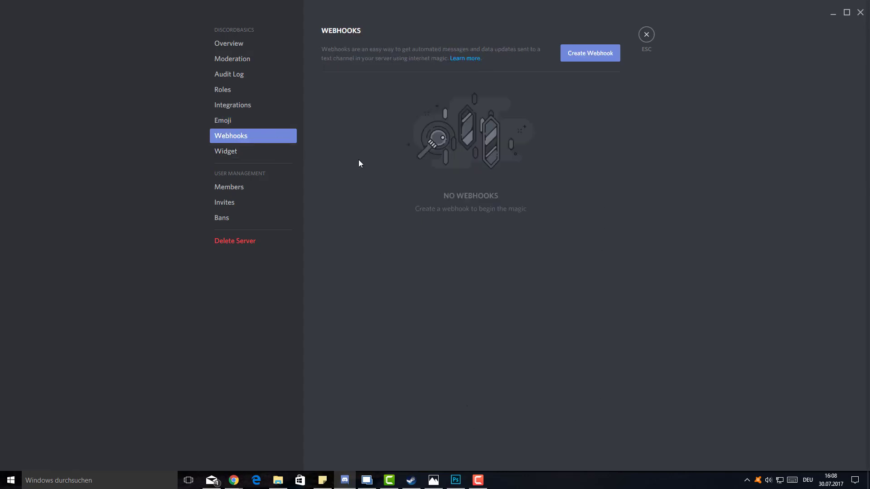
click(585, 58)
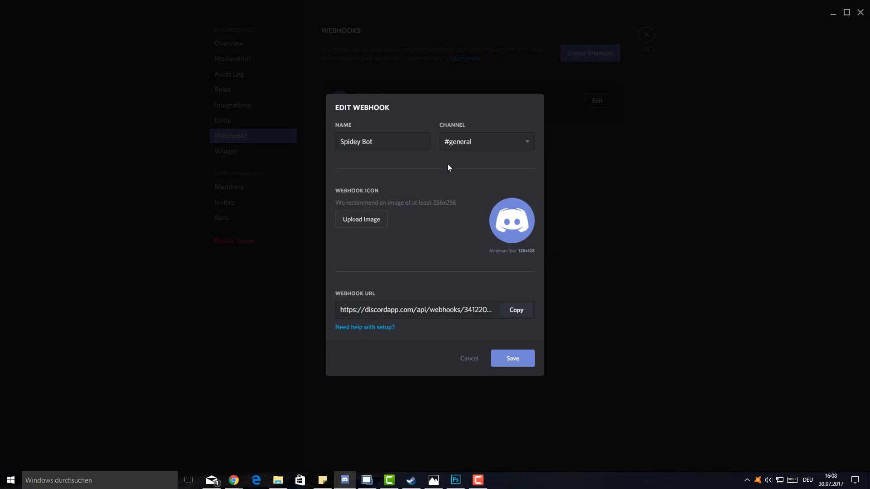
click(477, 150)
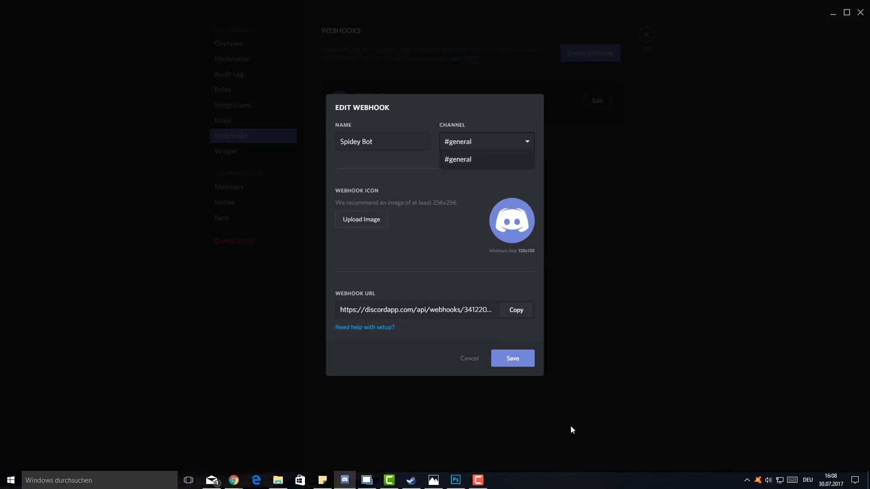
click(477, 361)
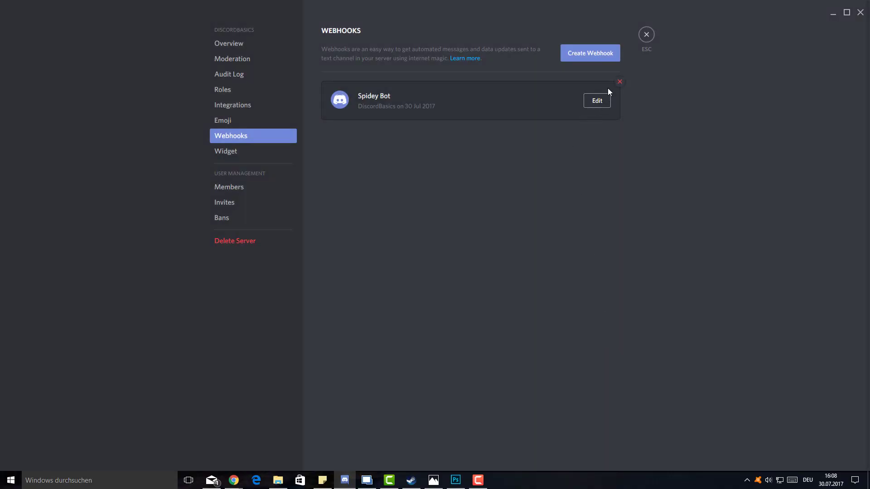
- Delete the Spidey Bot webhook and confirm, leaving the server with no webhooks
click(618, 82)
click(504, 262)
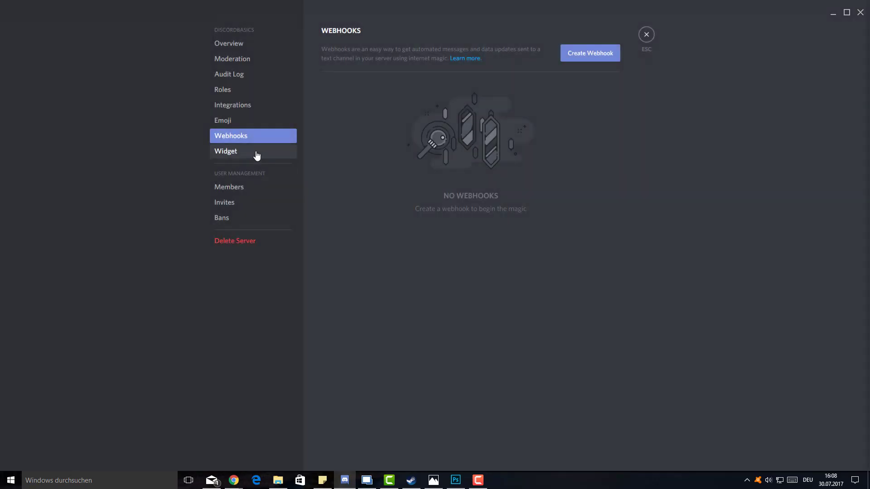
click(256, 155)
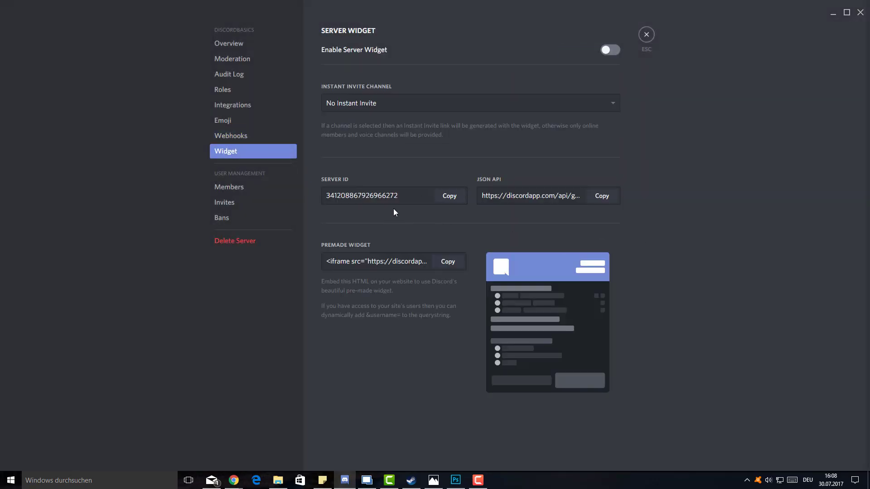
- On the Widget page, select the server ID and check the Instant Invite Channel choices
double_click(407, 199)
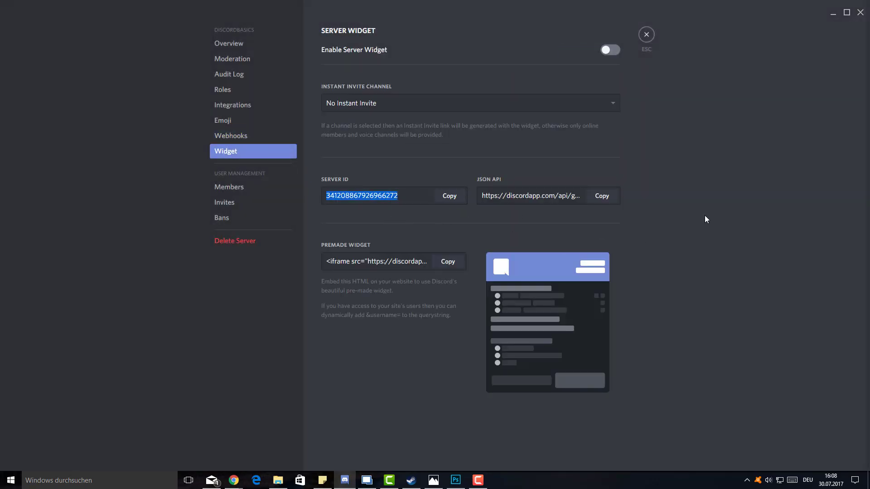
click(592, 102)
click(592, 103)
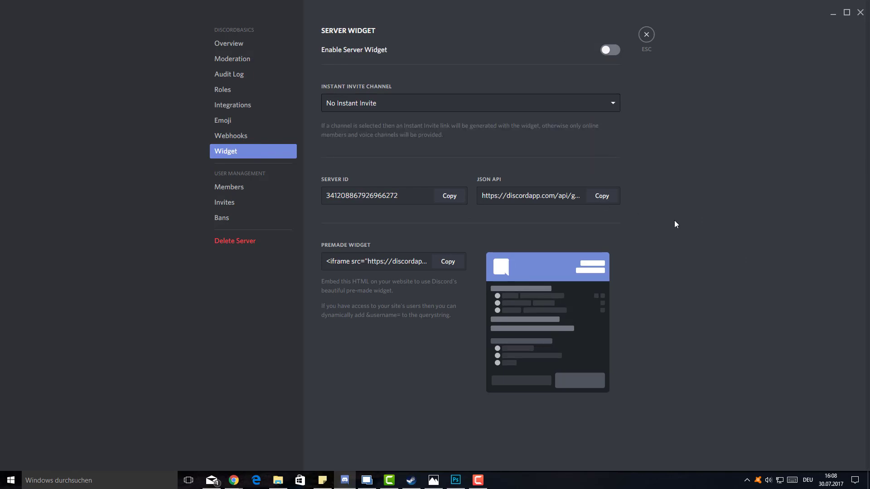
- Browse Members, dismissing the add-role popup, then the empty Invites and Bans pages
click(259, 190)
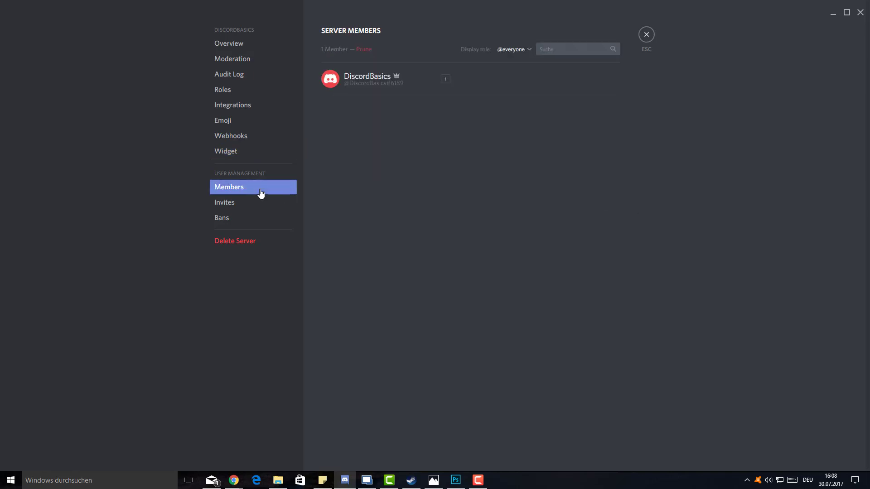
click(446, 79)
key(Escape)
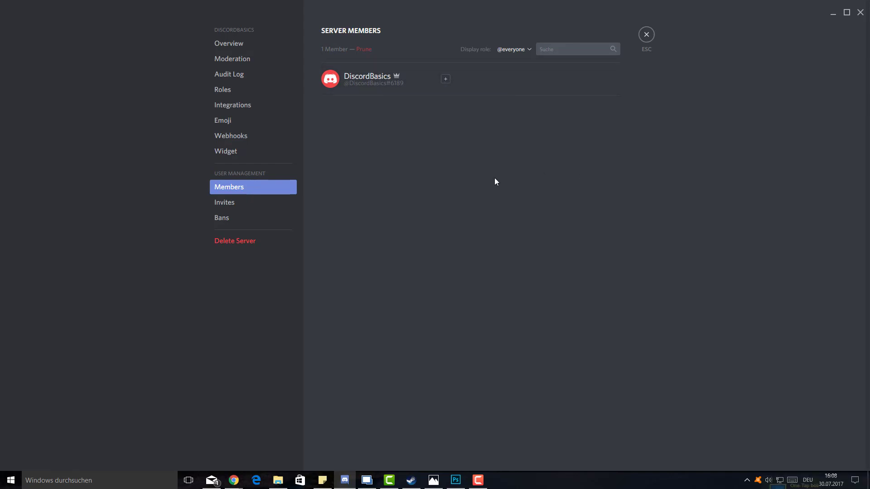
click(287, 207)
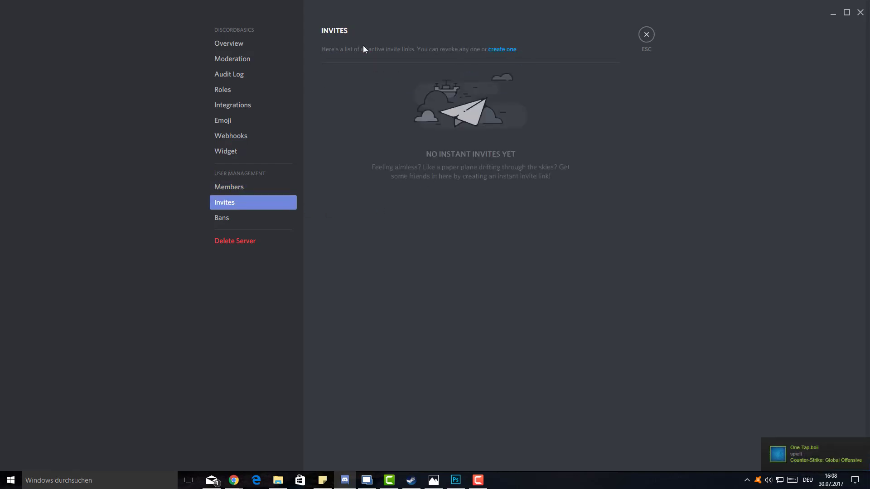
click(272, 217)
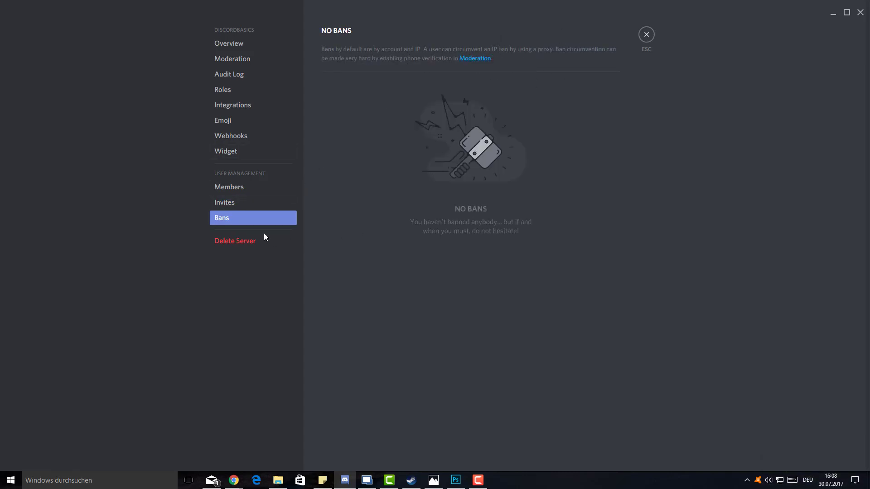
- Close server settings and draft a new voice channel named 'Talking channel'
click(647, 34)
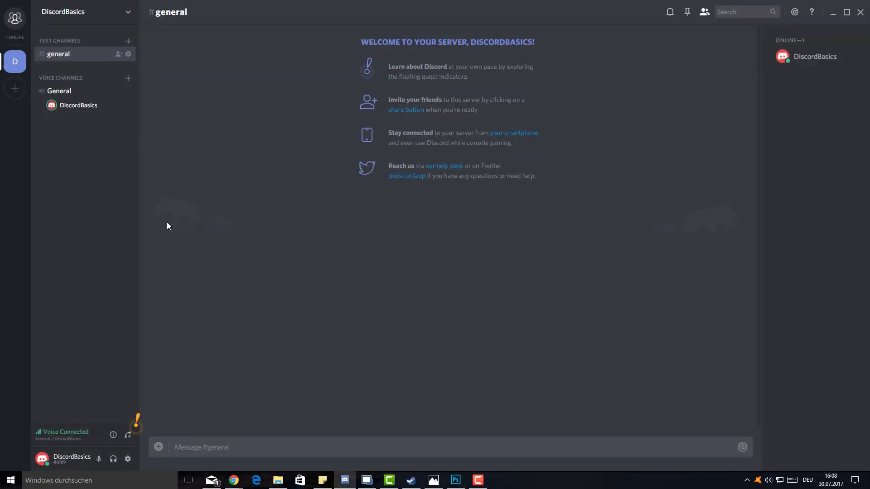
click(128, 78)
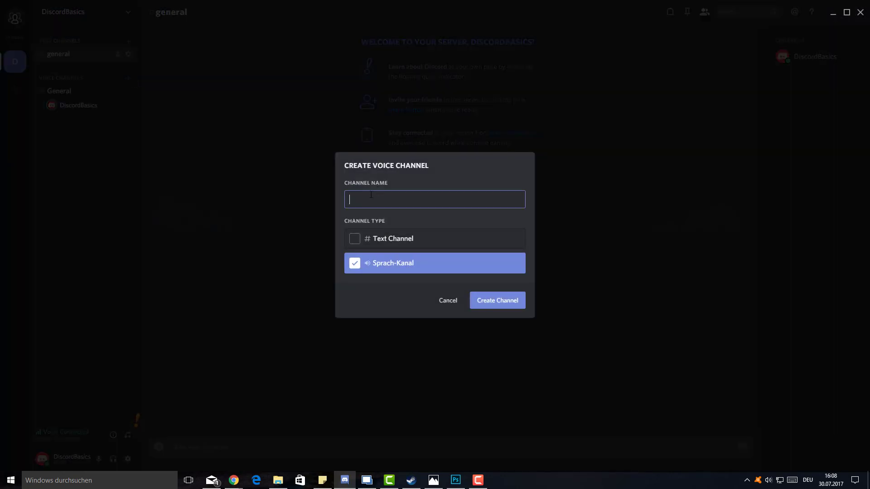
click(433, 481)
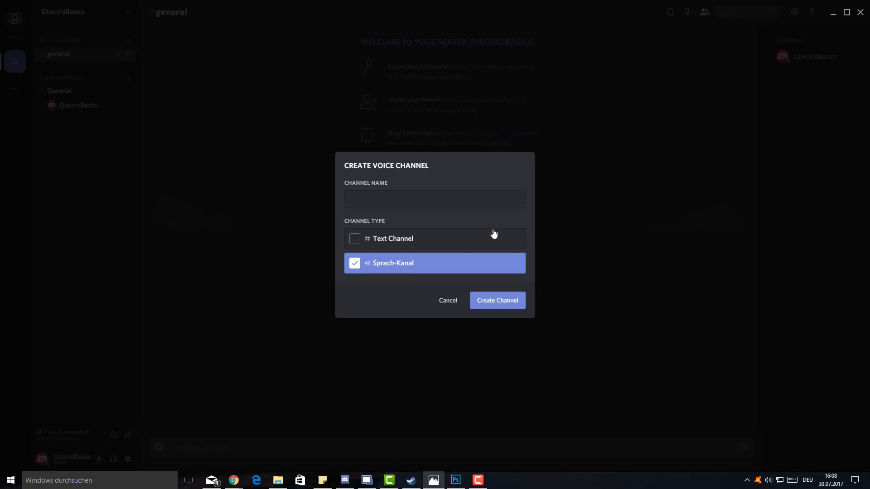
click(392, 197)
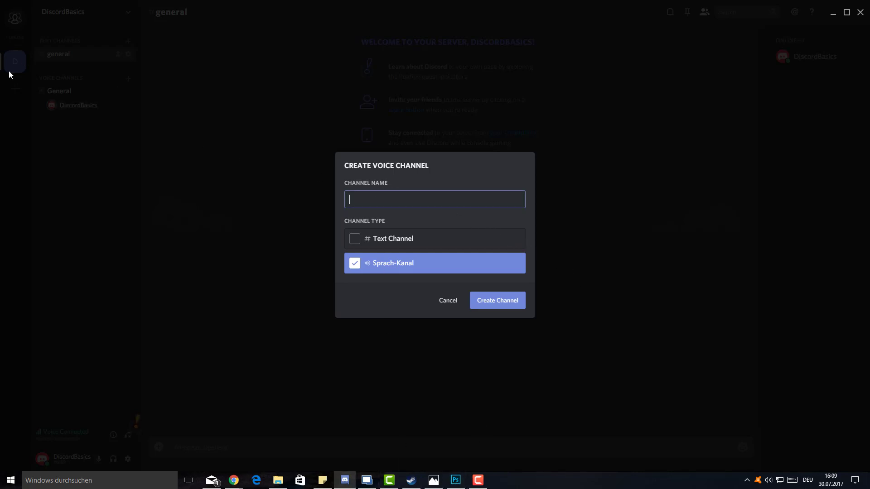
text(d)
key(BackSpace)
text(Talking channel)
- Bring the fsymbols.com page forward, maximize Chrome and hide the bookmarks bar
click(234, 480)
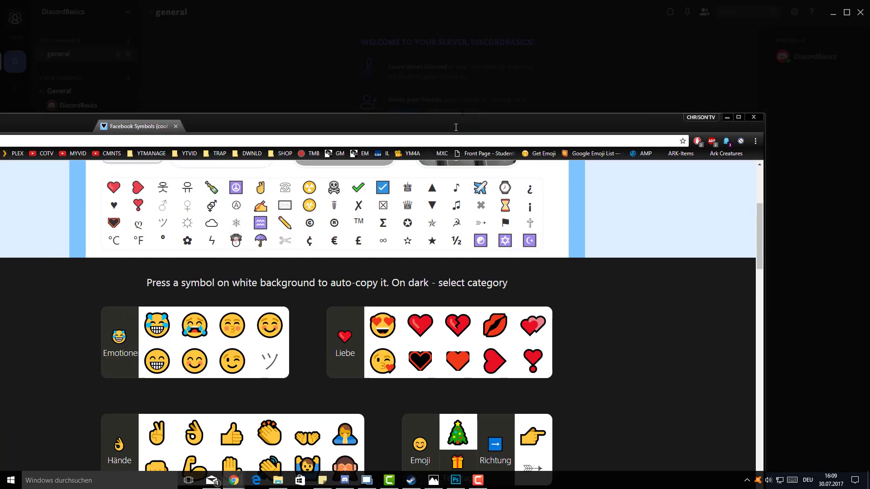
double_click(456, 127)
right_click(854, 37)
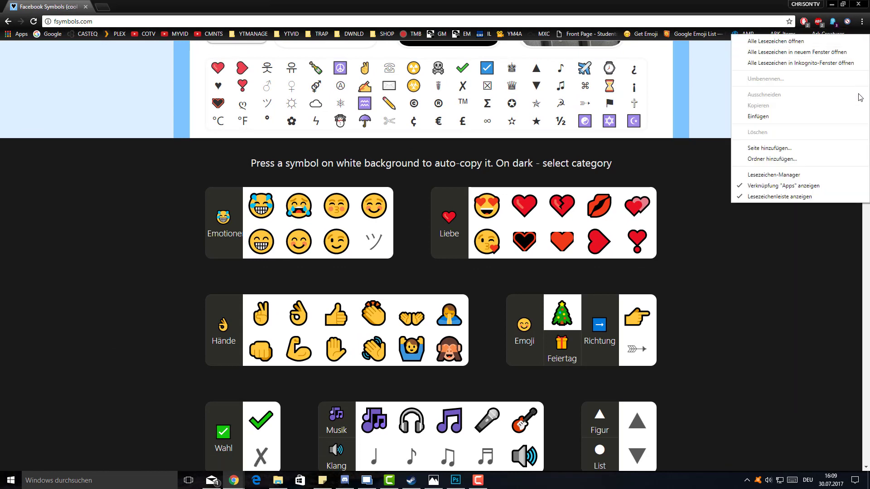
click(794, 198)
scroll(703, 176, down, 5)
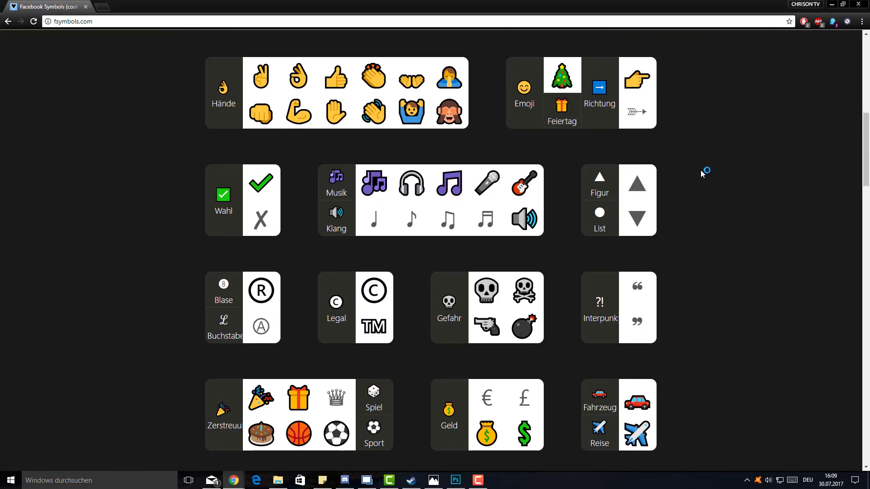
scroll(703, 173, up, 10)
click(95, 21)
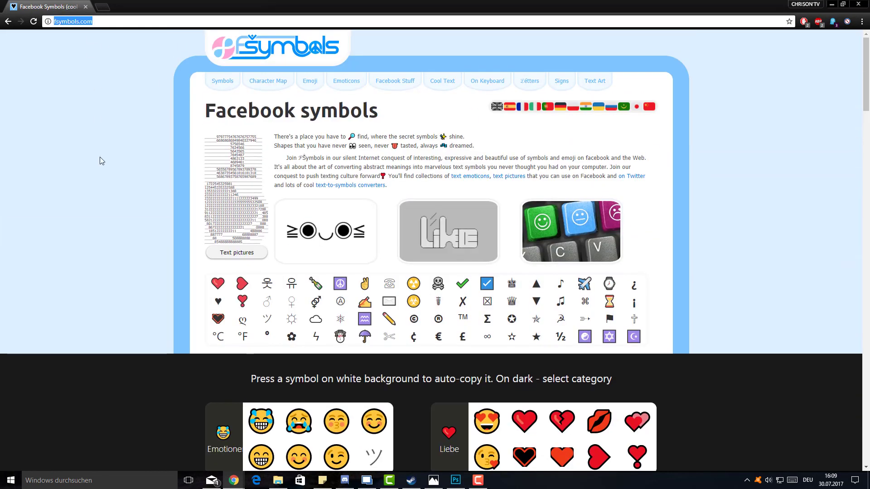
click(100, 161)
- Scroll down to the Wissenschaft category and copy the rocket emoji
scroll(766, 241, down, 8)
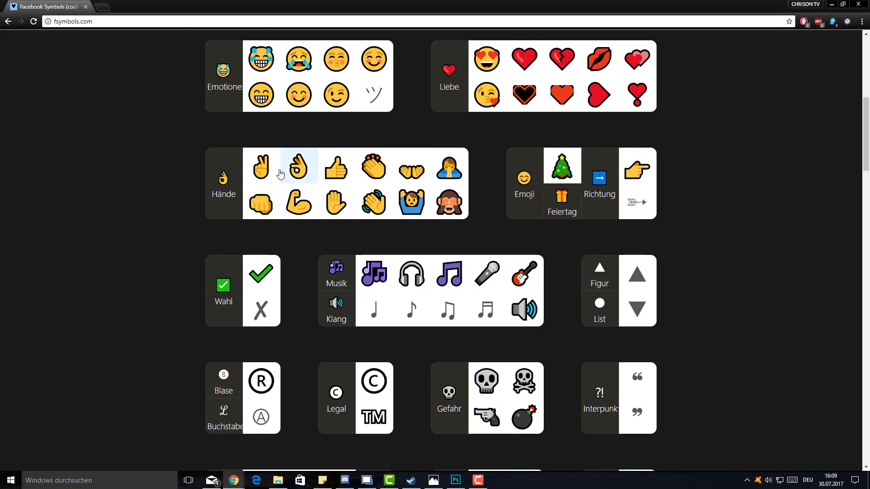
scroll(660, 316, down, 11)
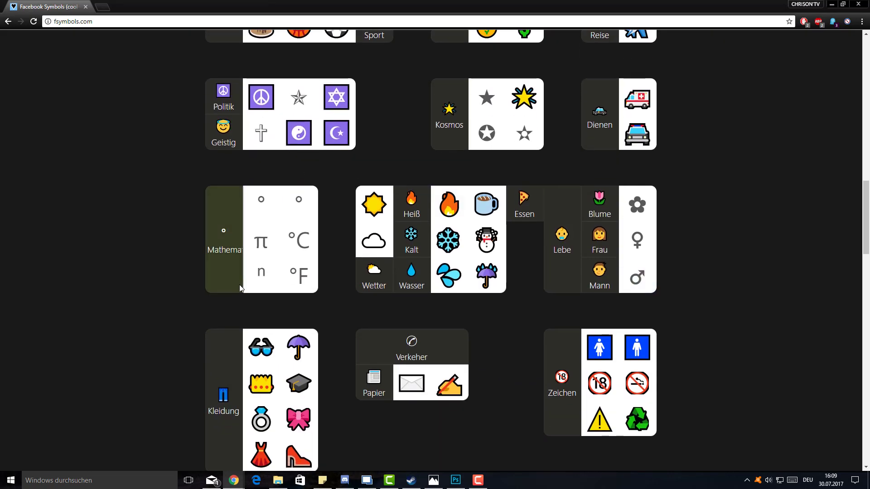
scroll(240, 286, down, 1)
scroll(748, 254, down, 5)
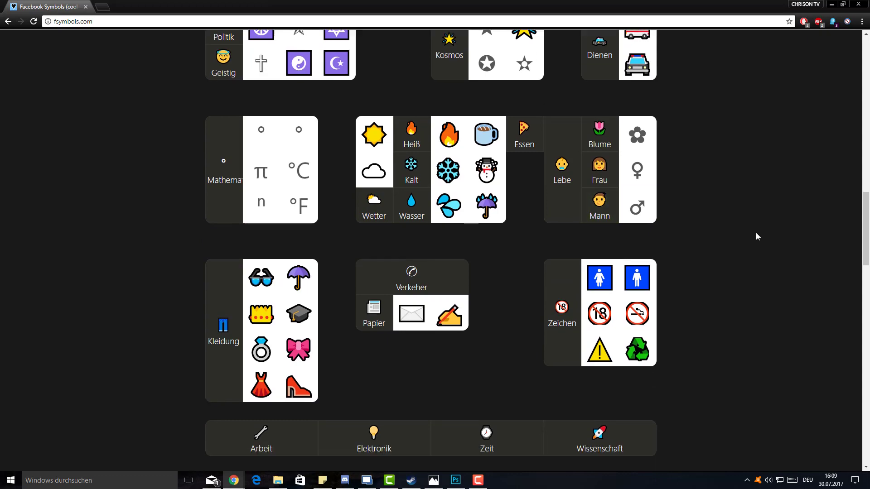
scroll(713, 268, down, 5)
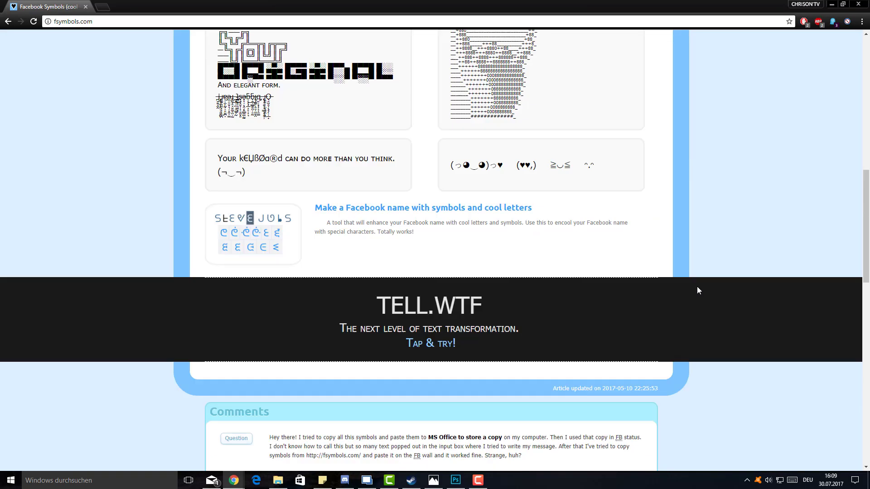
click(413, 295)
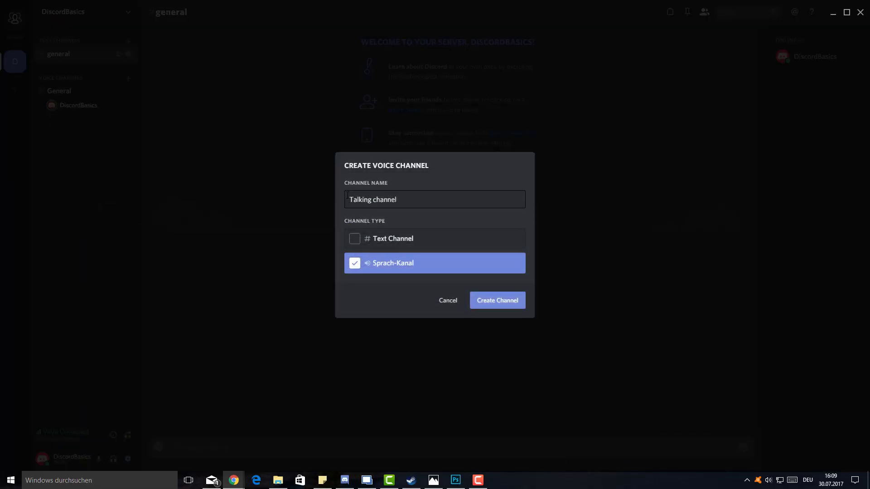
- Paste the rocket emoji before the name to make '🚀 Talking channel' and create the voice channel
click(348, 200)
text(🚀)
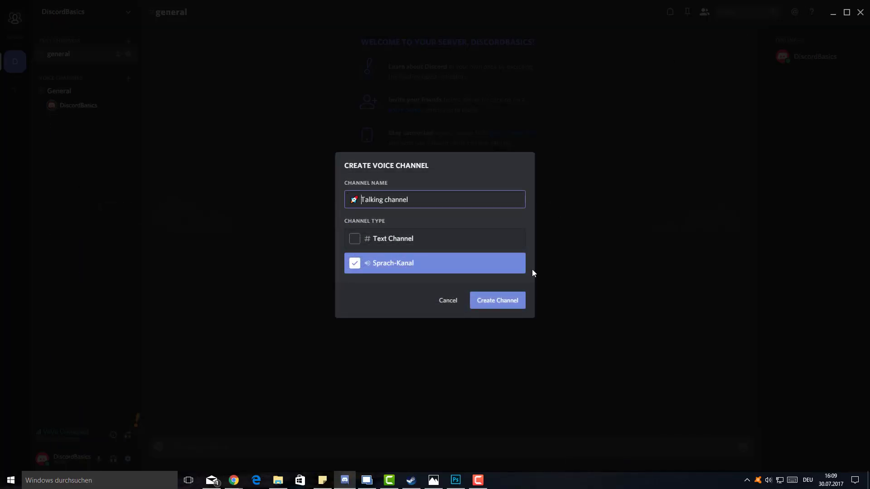
click(509, 301)
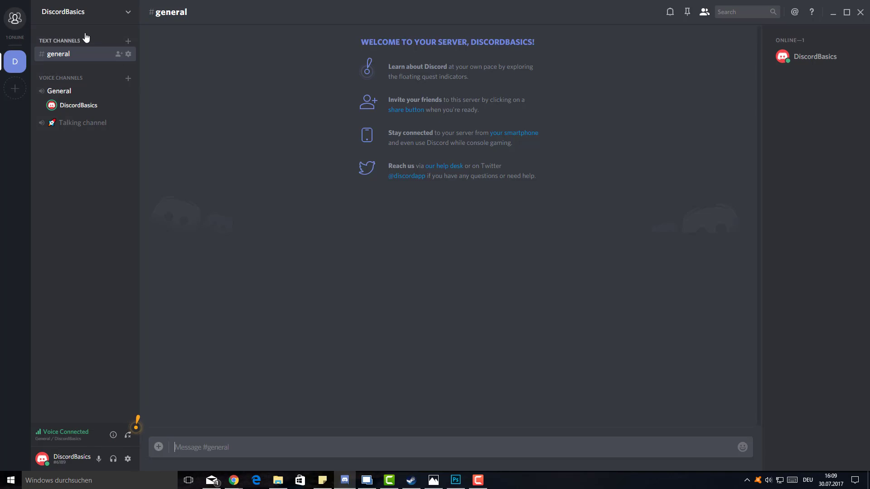
click(129, 40)
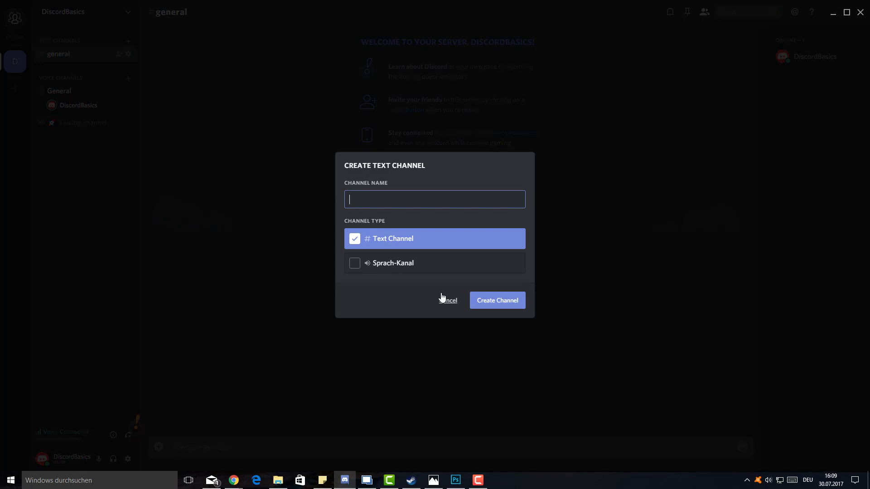
click(234, 480)
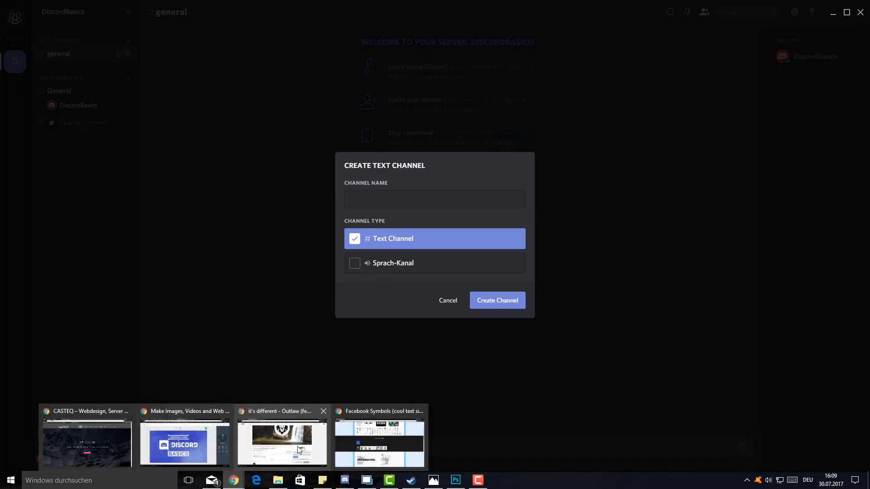
click(383, 440)
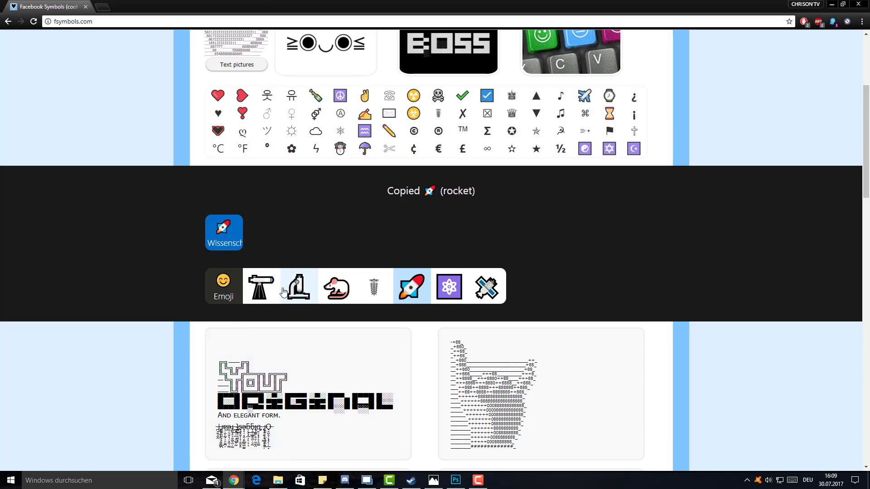
click(261, 287)
click(832, 4)
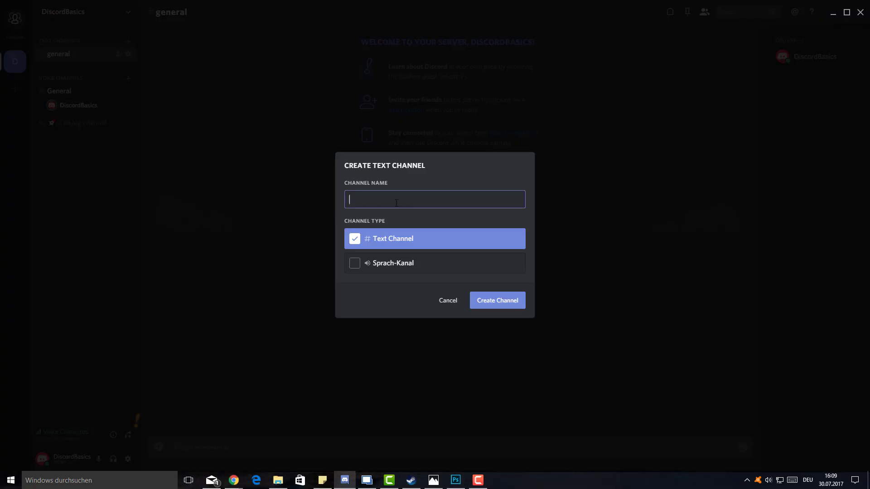
text(🔭)
text(-)
key(BackSpace)
text(test)
click(504, 302)
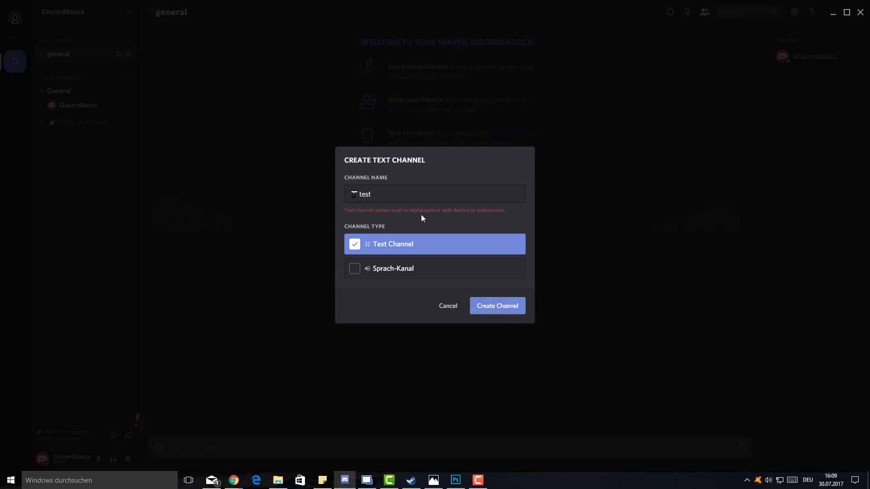
triple_click(433, 198)
click(449, 305)
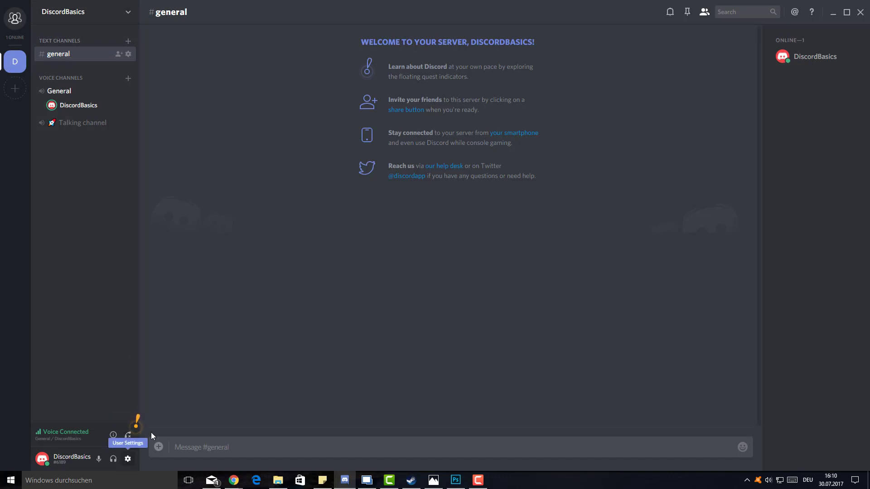
click(128, 459)
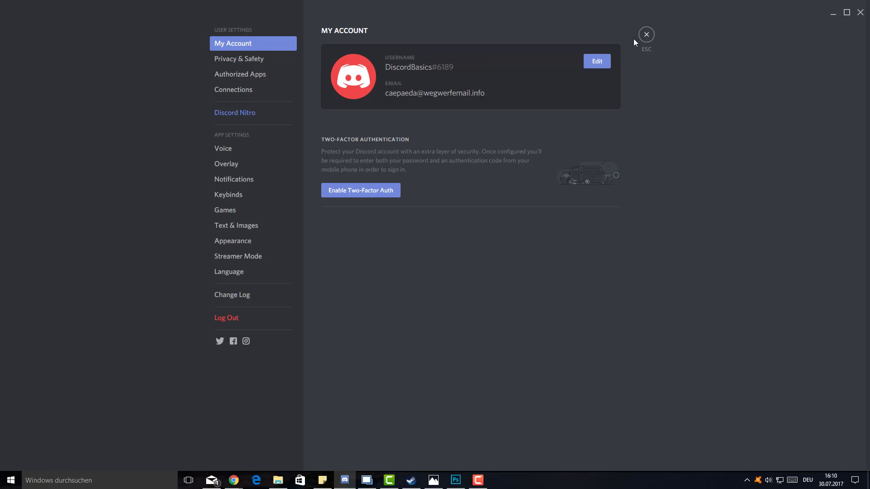
click(646, 35)
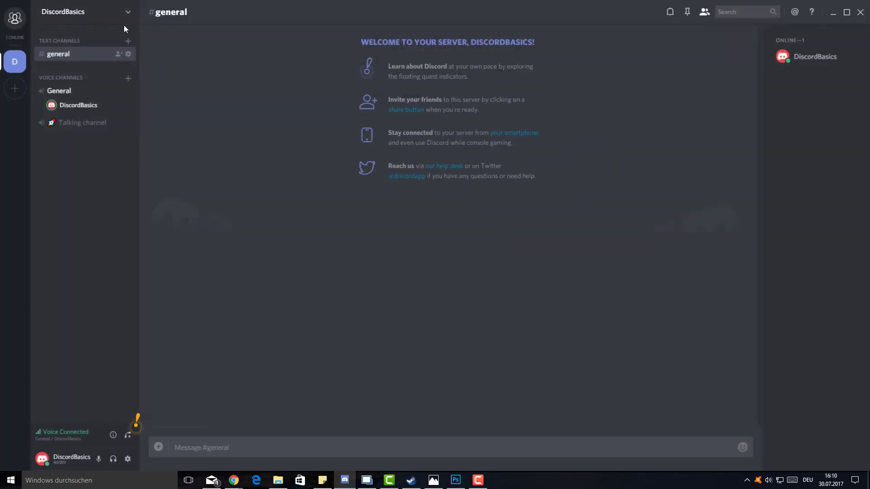
click(124, 25)
click(73, 57)
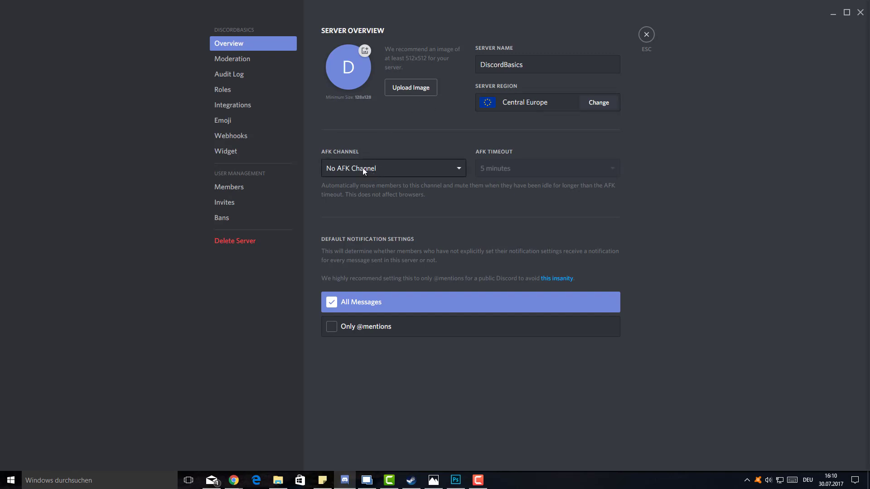
click(441, 166)
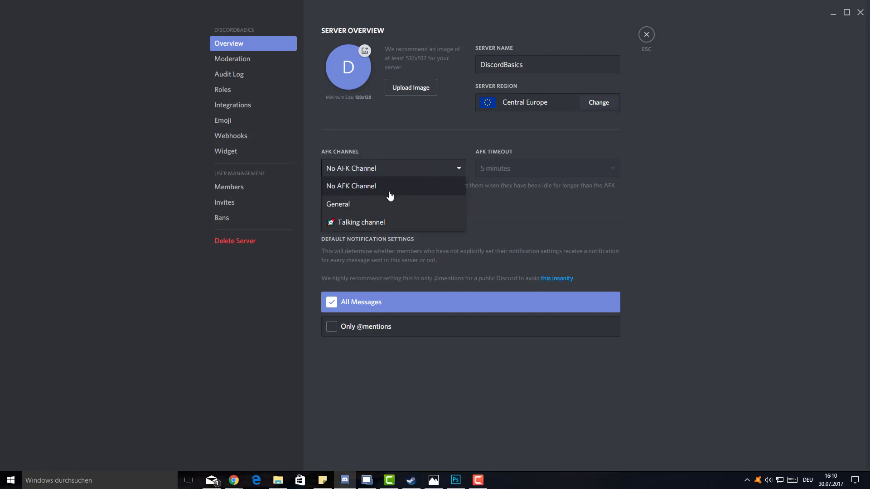
click(382, 169)
click(647, 34)
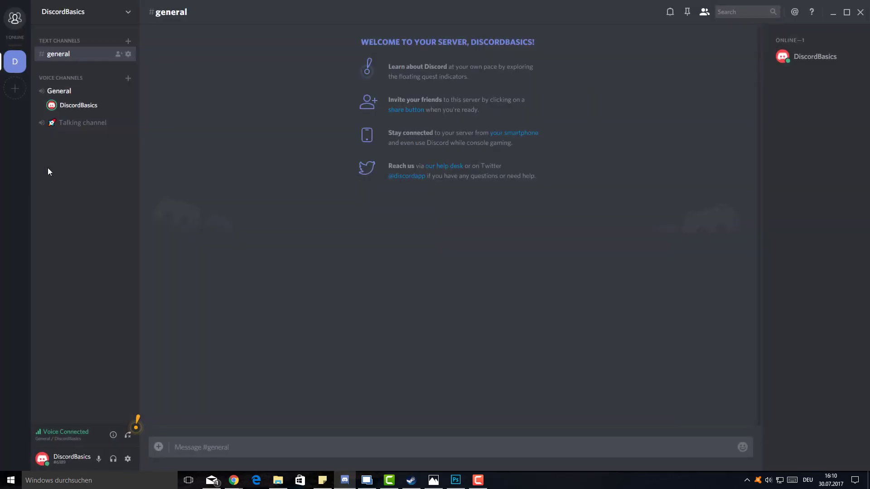
- Start a new voice channel named AFK and bring up the fsymbols.com emoji page
click(128, 78)
text(AFK)
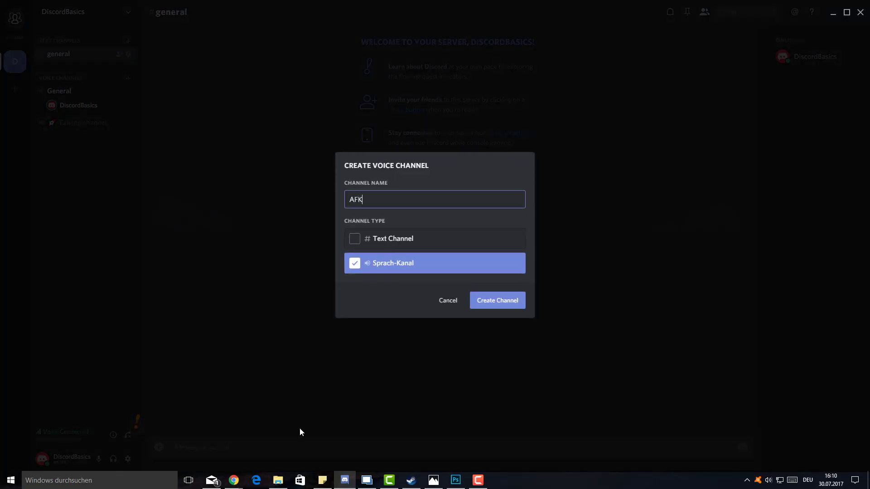
click(234, 481)
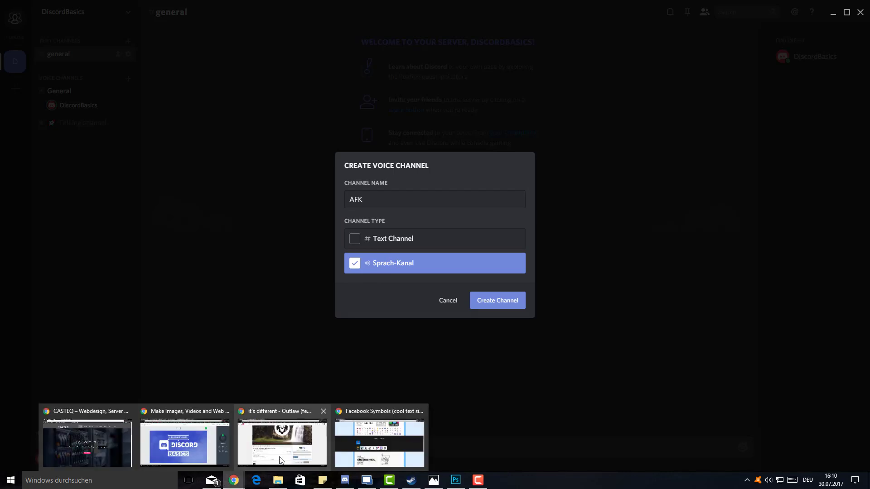
click(389, 439)
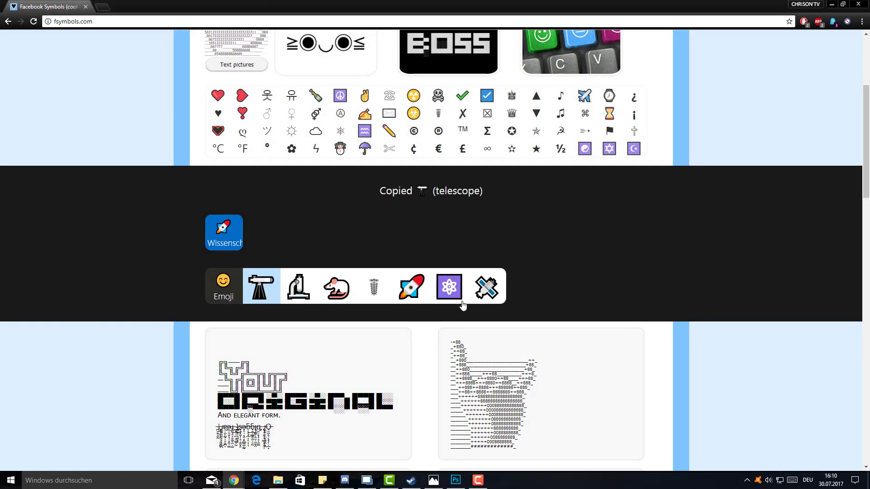
scroll(577, 308, up, 2)
scroll(342, 307, down, 11)
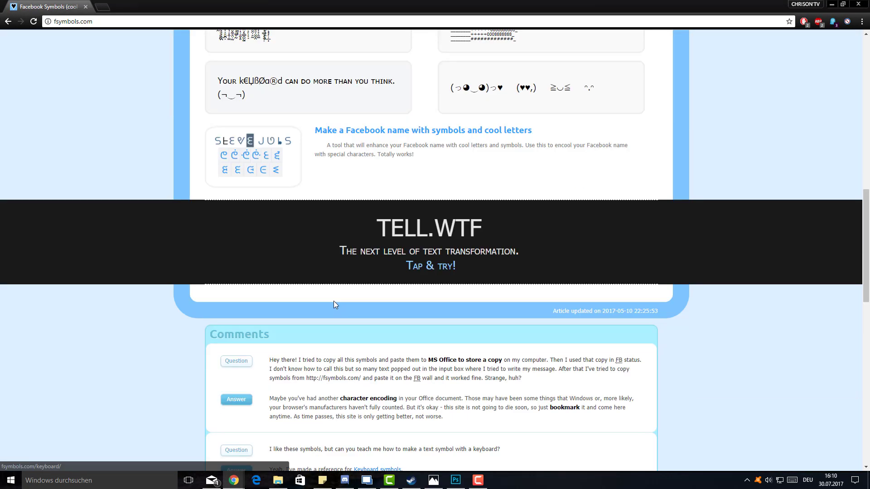
scroll(281, 191, up, 4)
scroll(287, 149, up, 3)
scroll(292, 233, down, 1)
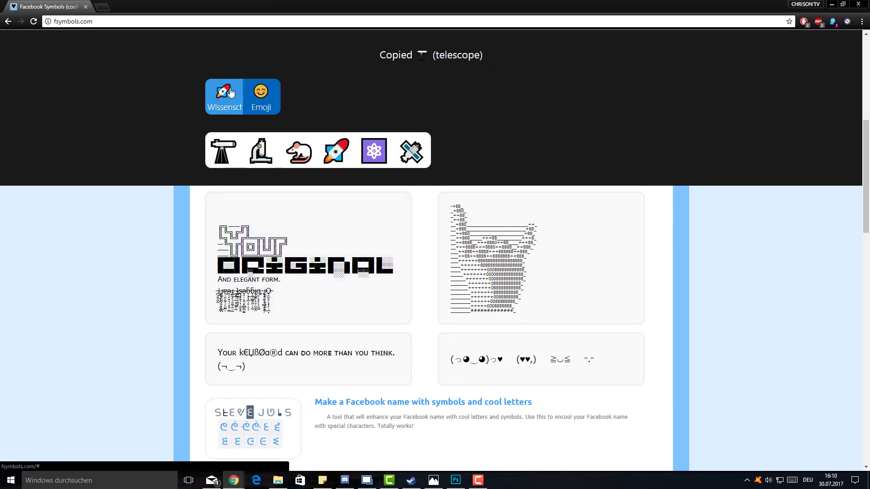
- Clear the symbol filters, copy the sleeping zzz emoji, paste it before AFK, and create the channel
click(233, 95)
click(232, 97)
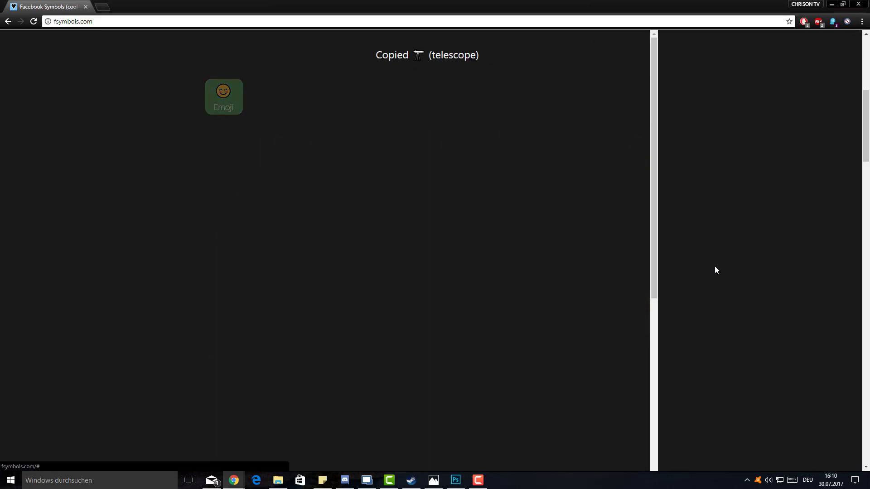
scroll(715, 267, down, 5)
scroll(714, 263, down, 3)
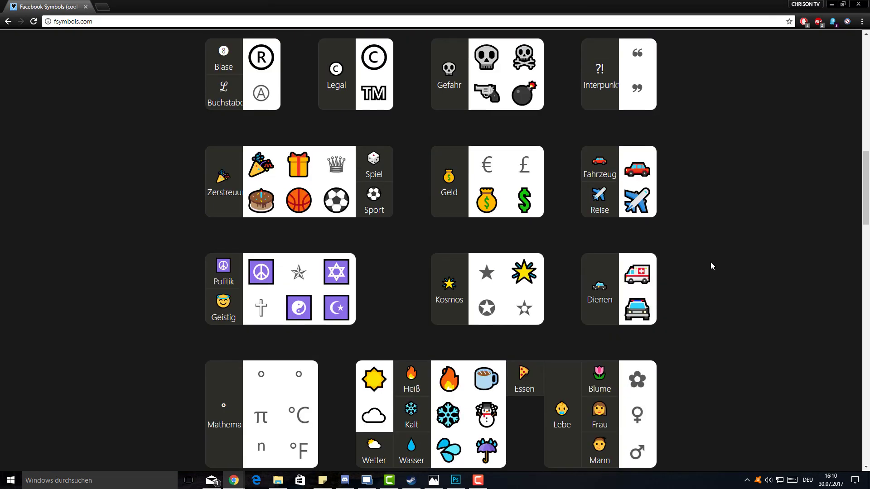
scroll(690, 256, down, 1)
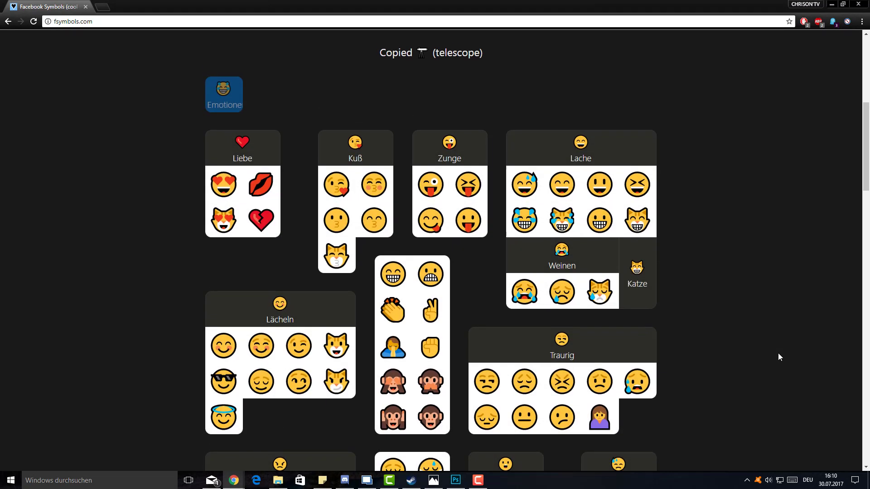
scroll(621, 378, down, 7)
click(394, 192)
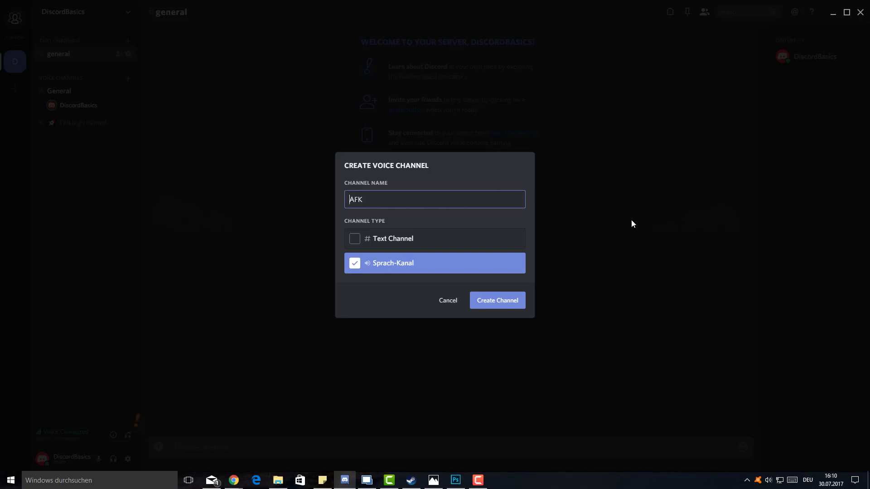
text(💤)
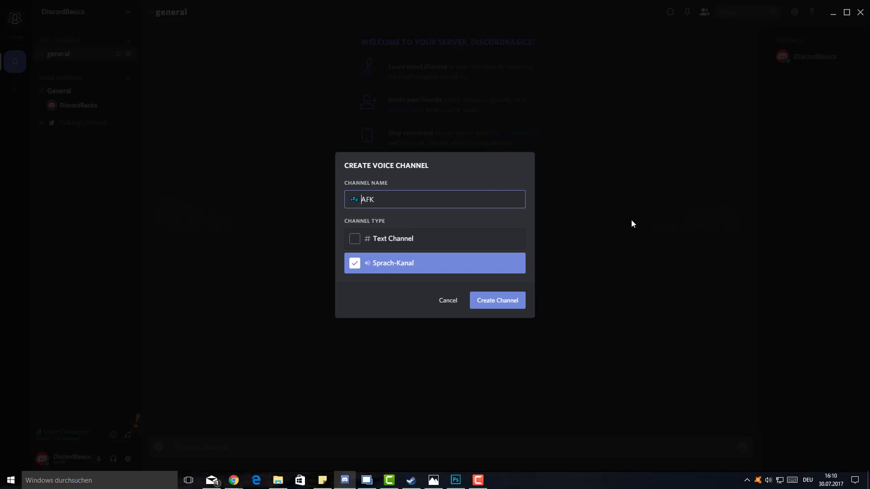
click(492, 306)
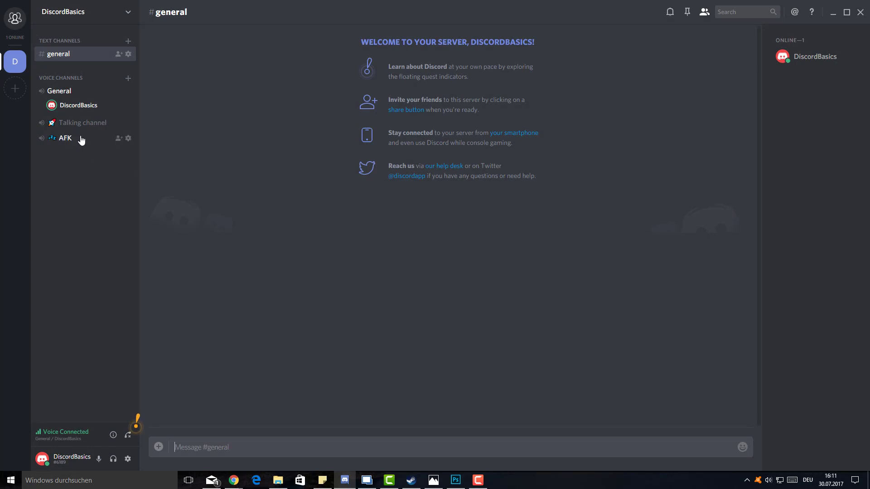
- In Server Settings Overview, set AFK Channel to AFK with a 5-minute timeout and save
click(109, 16)
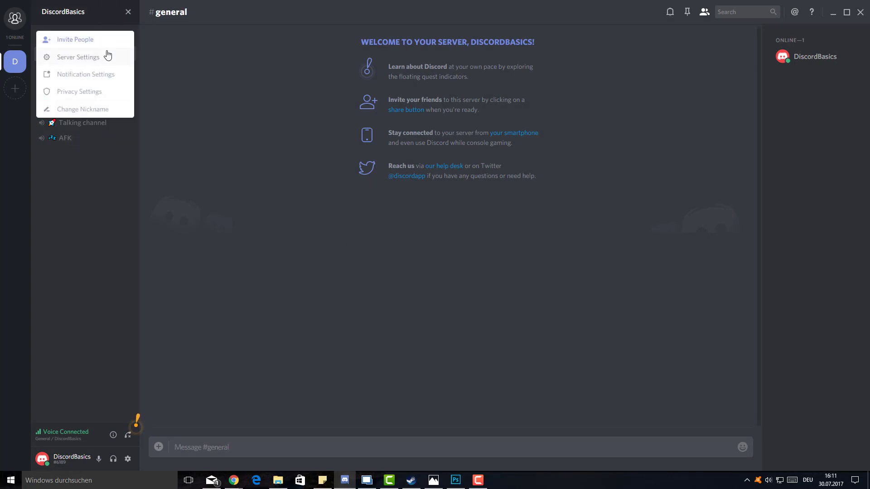
click(108, 55)
click(361, 170)
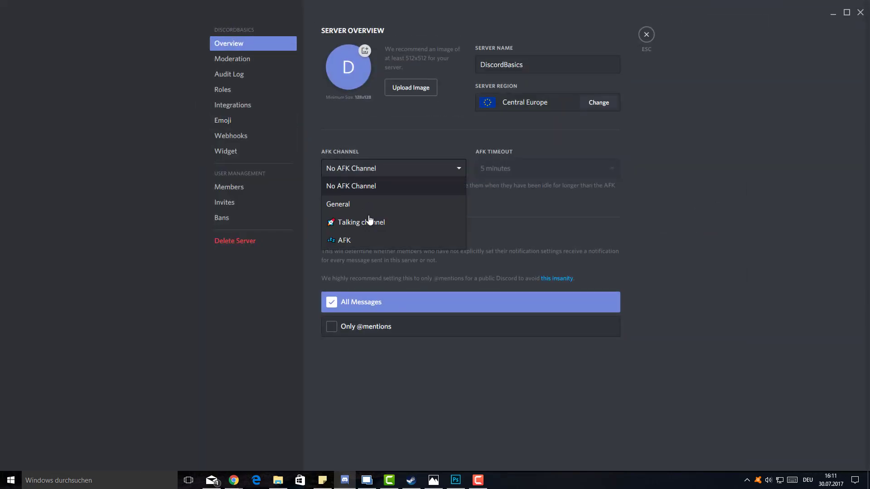
click(370, 241)
click(496, 169)
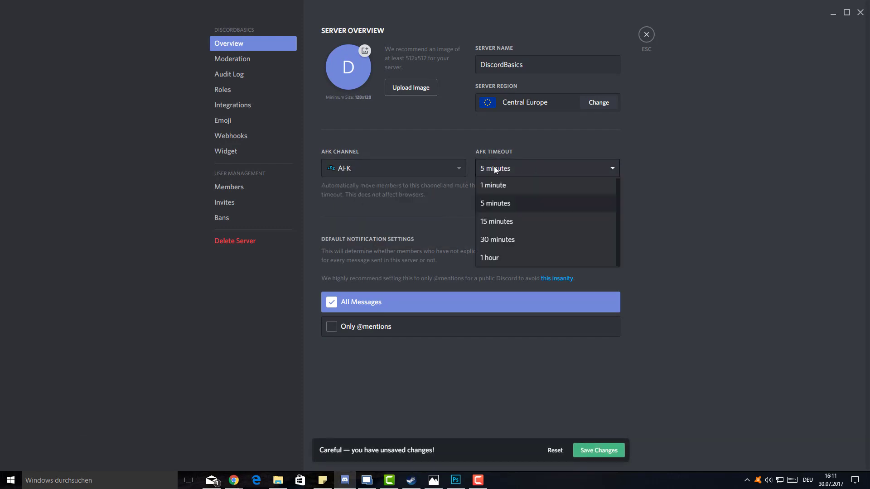
click(506, 208)
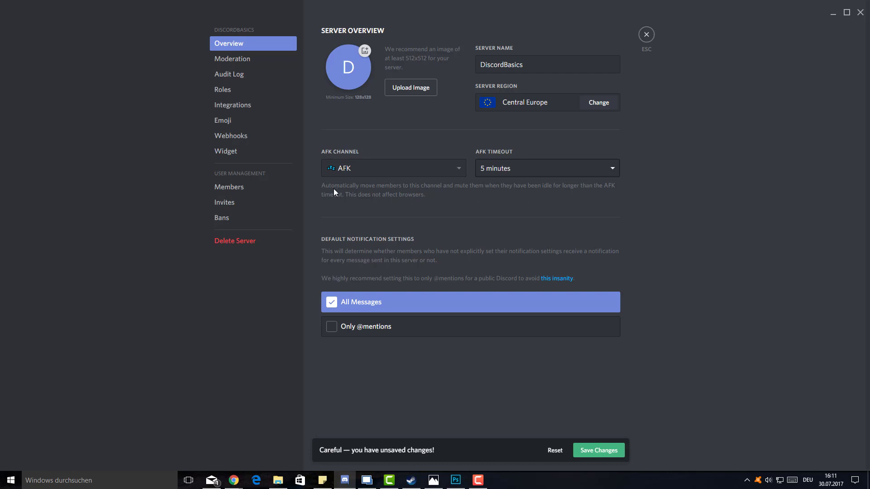
click(550, 166)
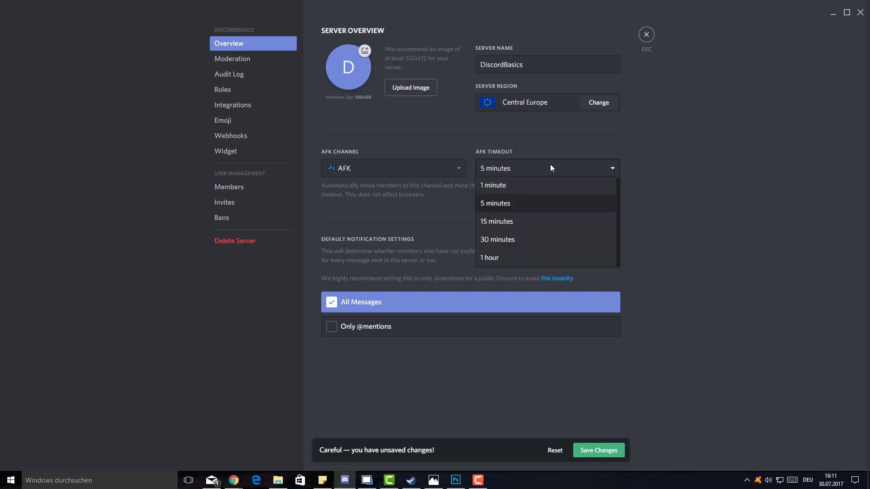
click(551, 166)
click(598, 449)
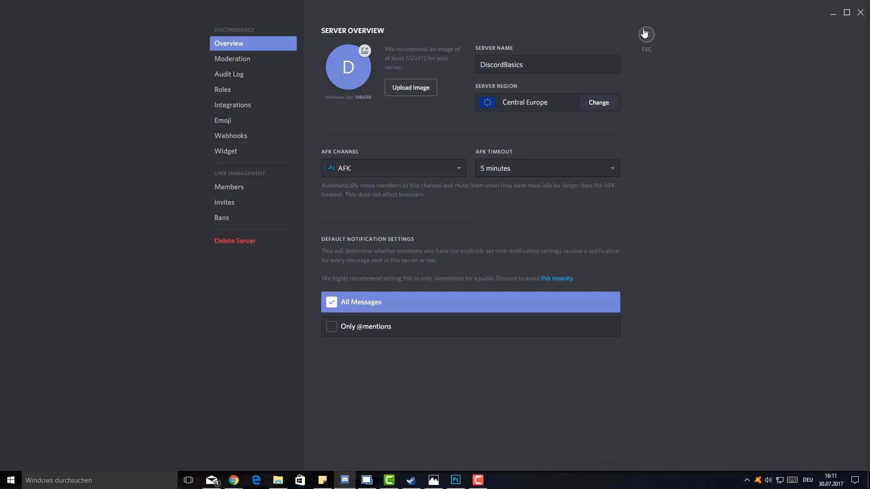
click(646, 35)
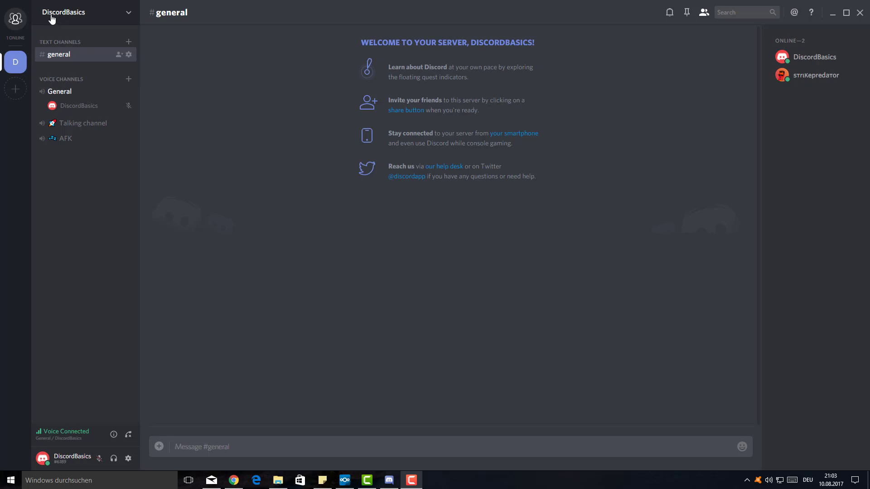
click(80, 16)
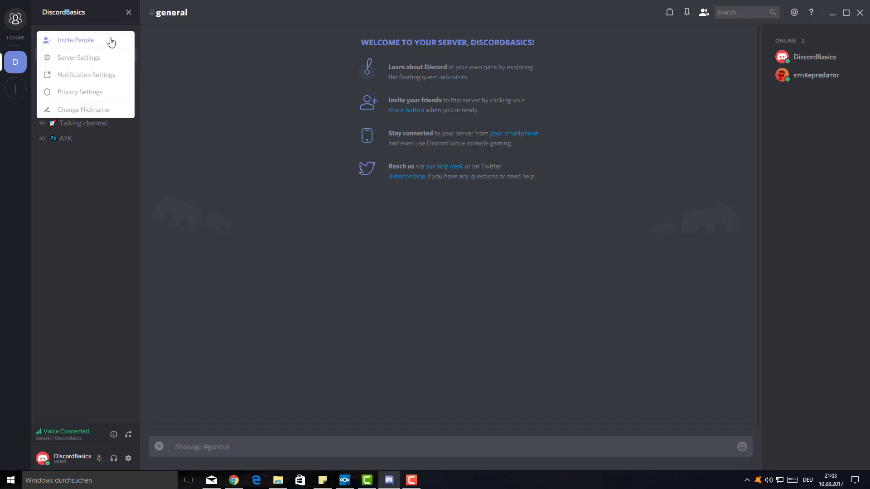
click(94, 60)
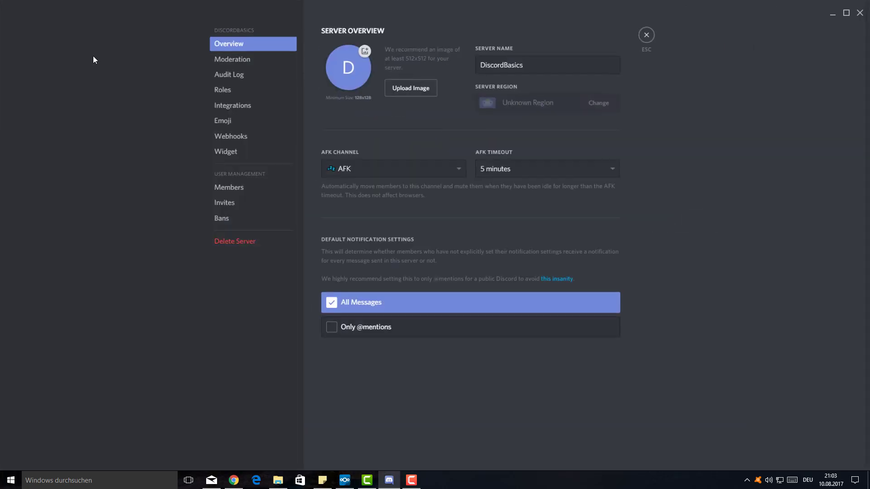
click(215, 93)
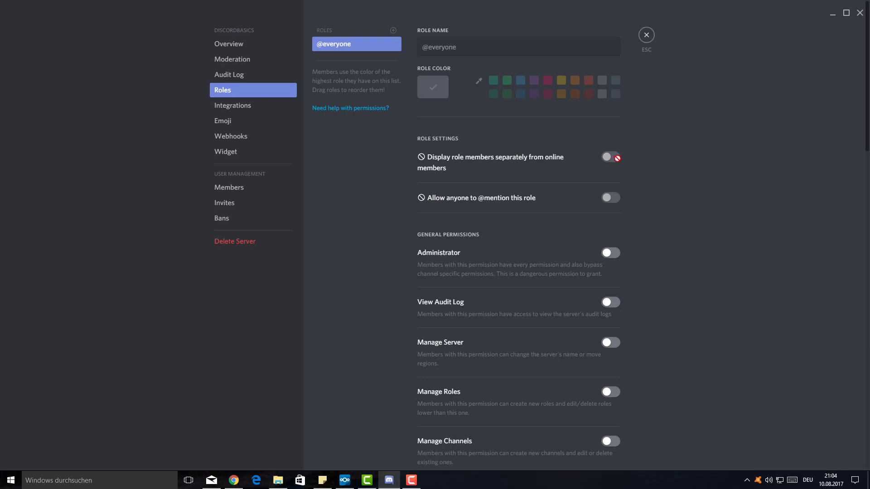
scroll(643, 300, down, 3)
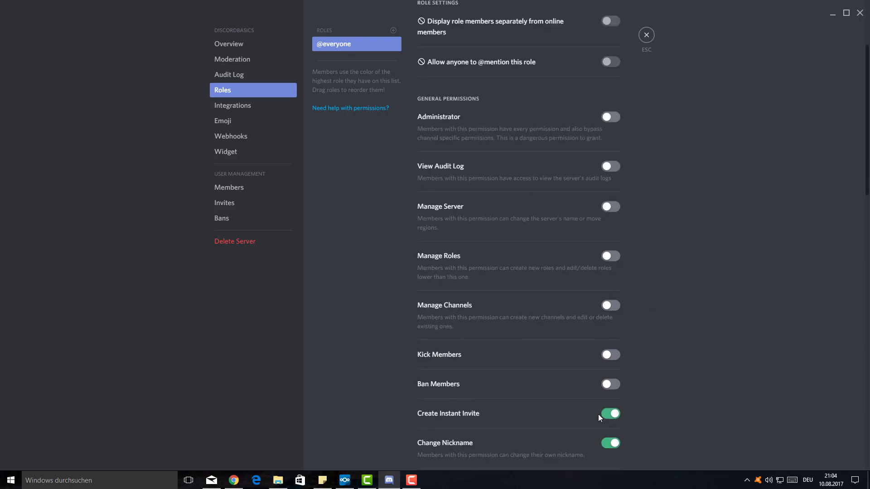
scroll(658, 304, down, 4)
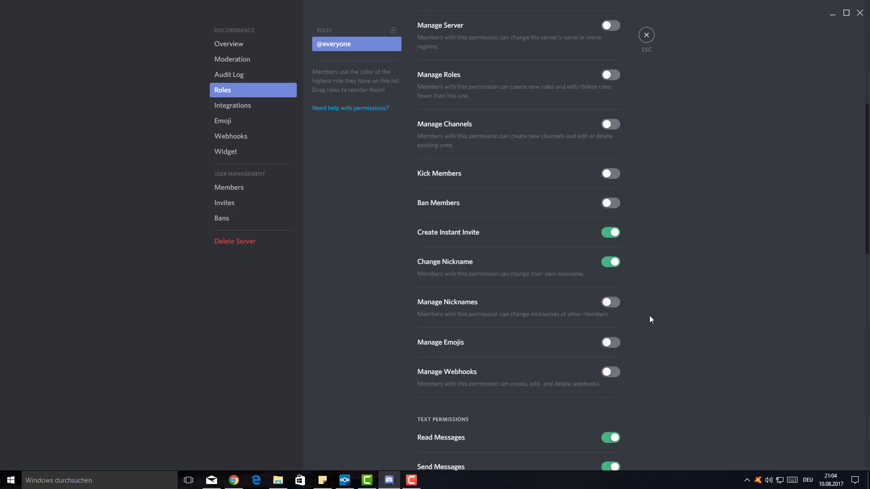
scroll(573, 334, down, 4)
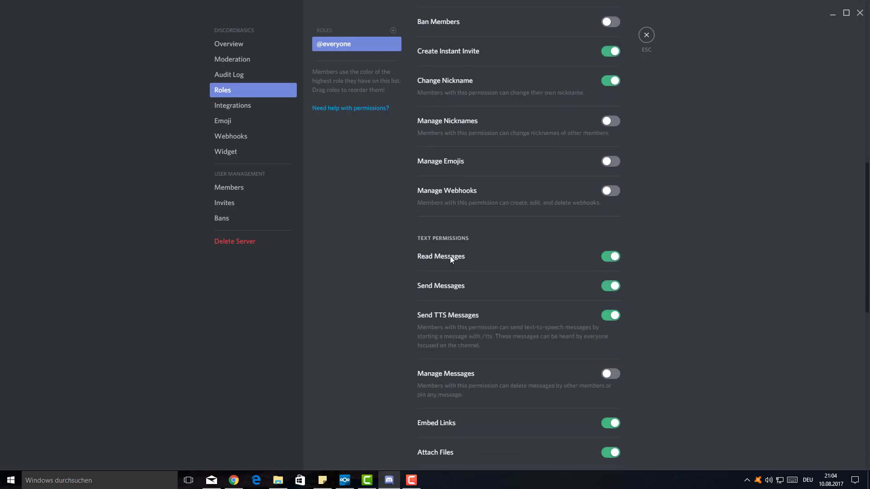
scroll(653, 304, down, 3)
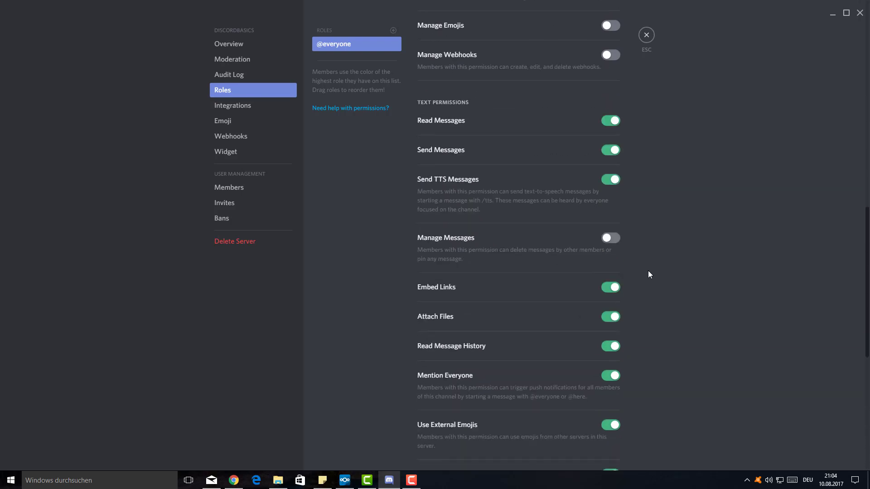
scroll(442, 345, down, 1)
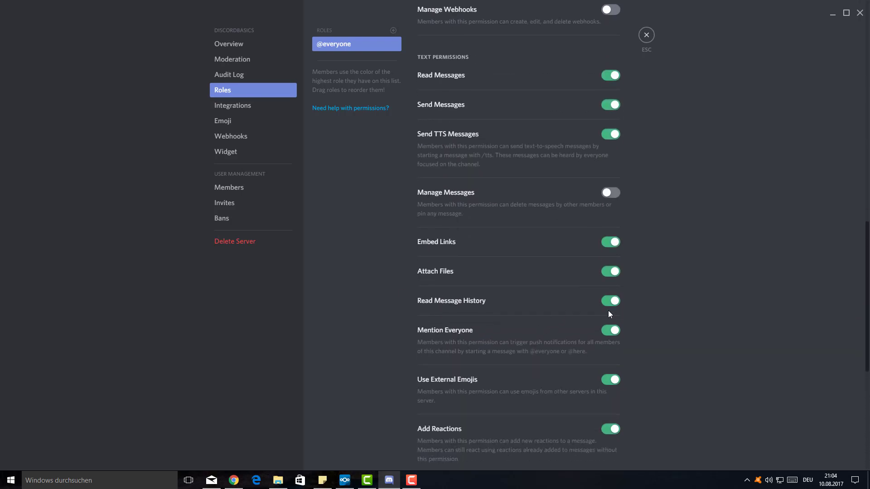
scroll(602, 412, down, 2)
scroll(602, 413, down, 4)
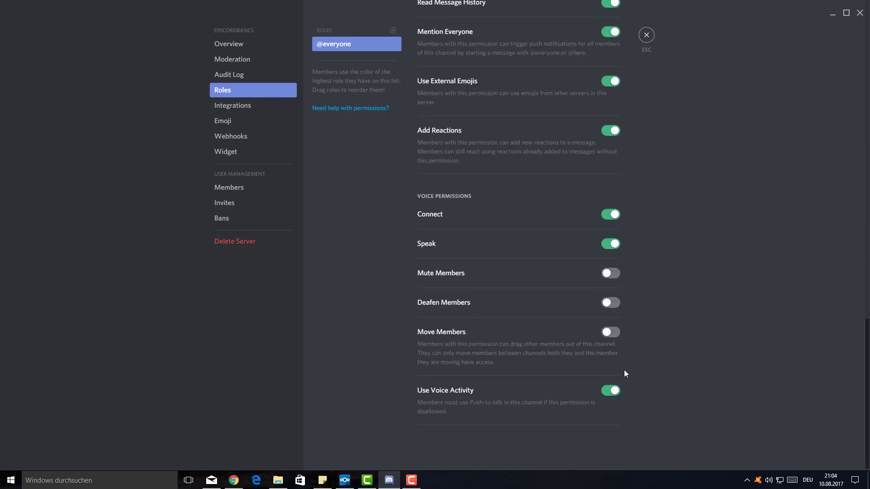
scroll(689, 317, up, 15)
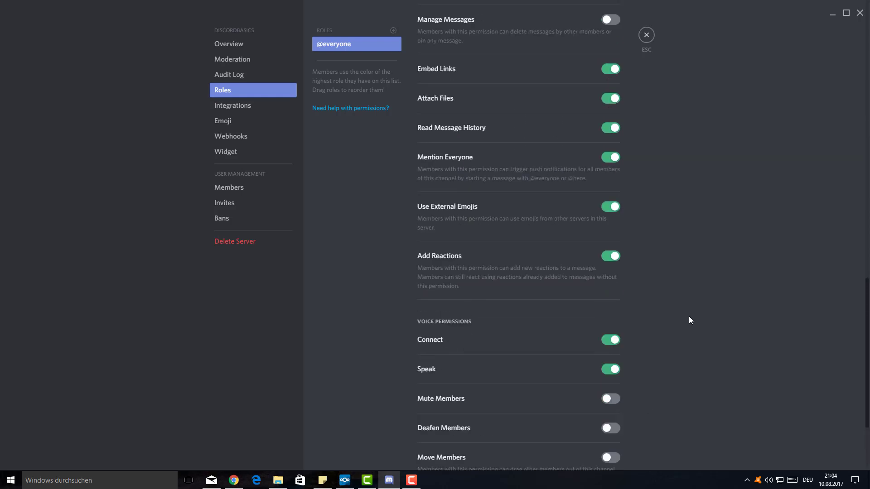
scroll(689, 320, up, 3)
scroll(626, 311, down, 7)
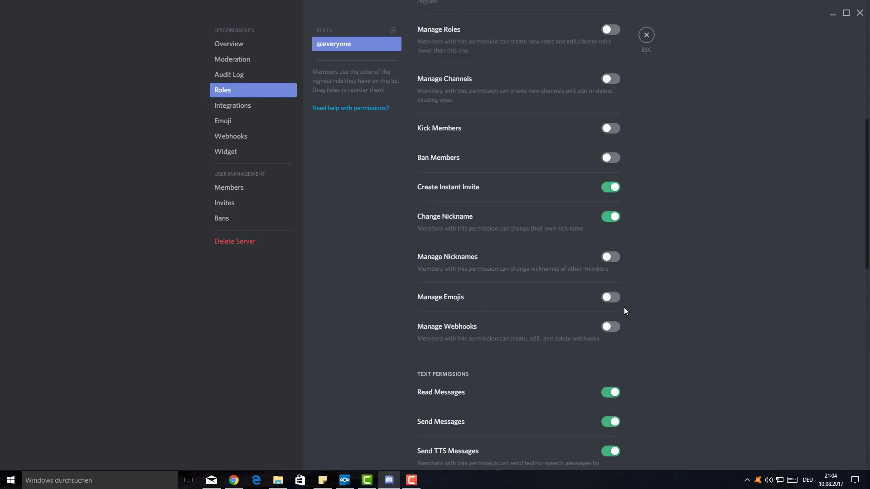
scroll(657, 338, down, 3)
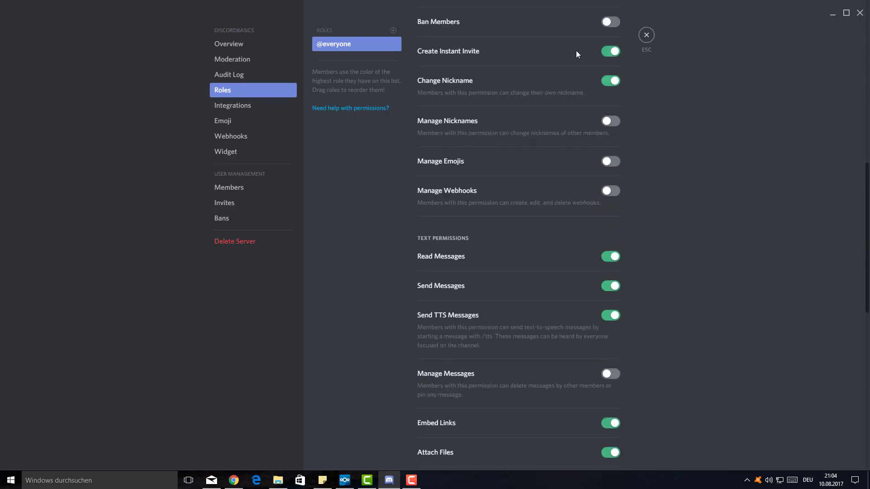
scroll(725, 194, down, 6)
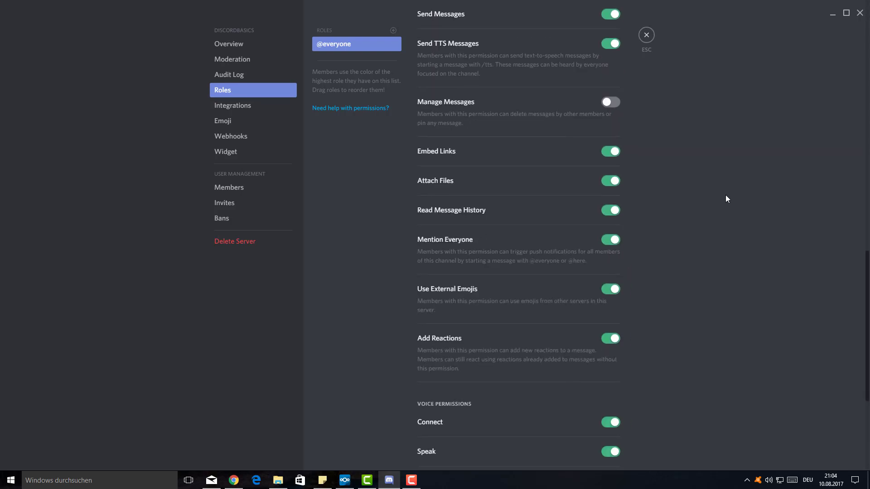
scroll(711, 218, up, 5)
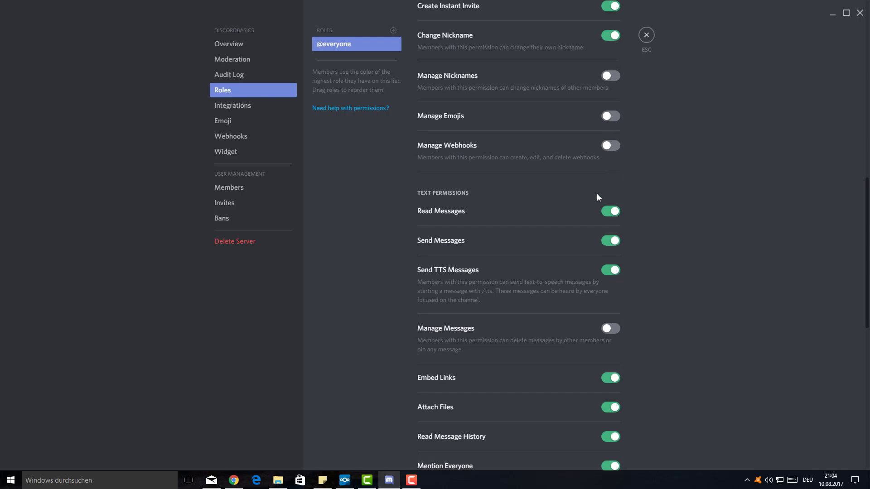
scroll(673, 241, down, 5)
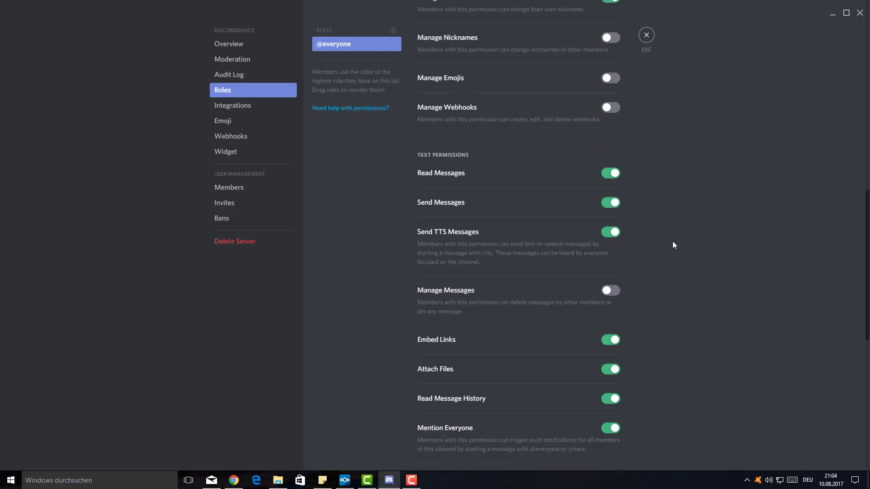
scroll(704, 358, down, 4)
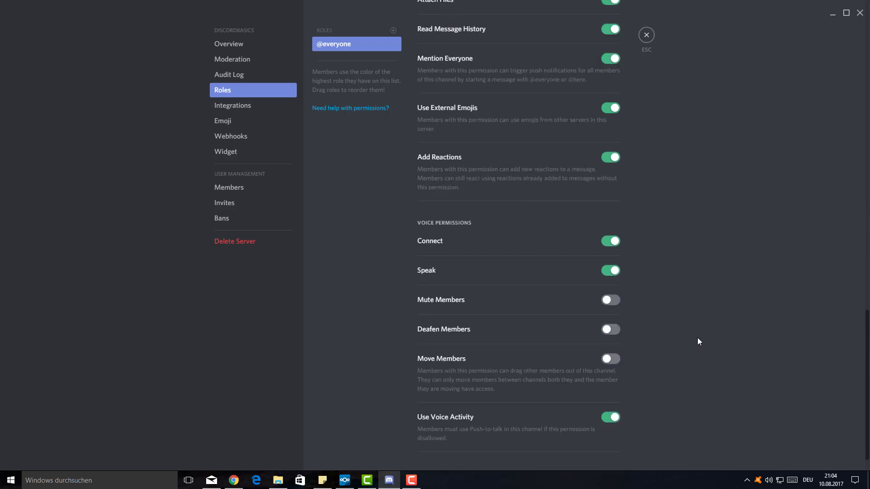
scroll(765, 363, up, 15)
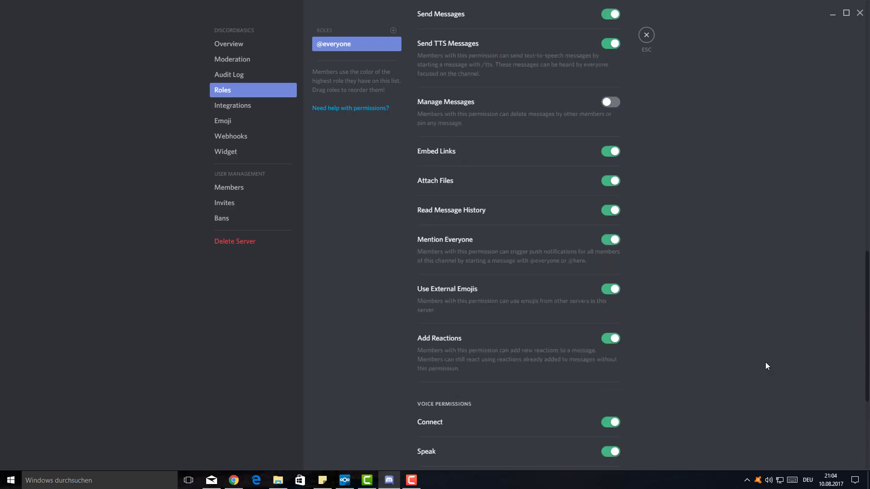
scroll(766, 367, up, 6)
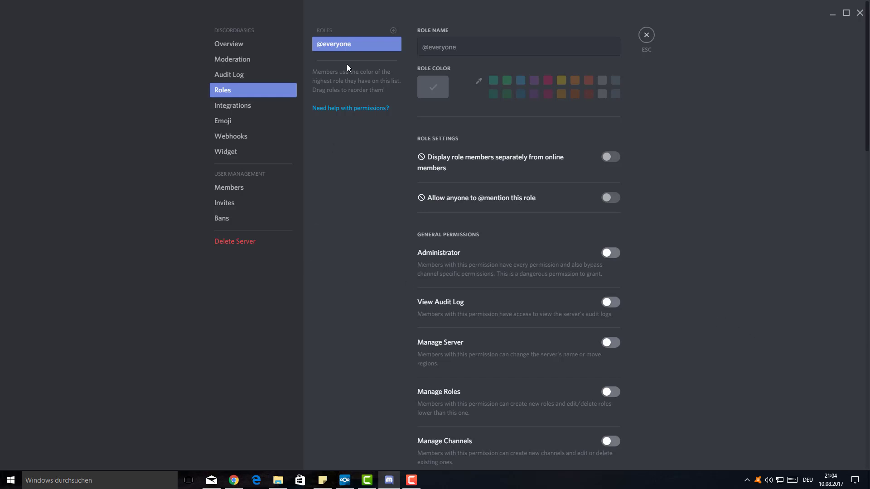
- Add a new role and rename it from 'new role' to superuser
click(393, 32)
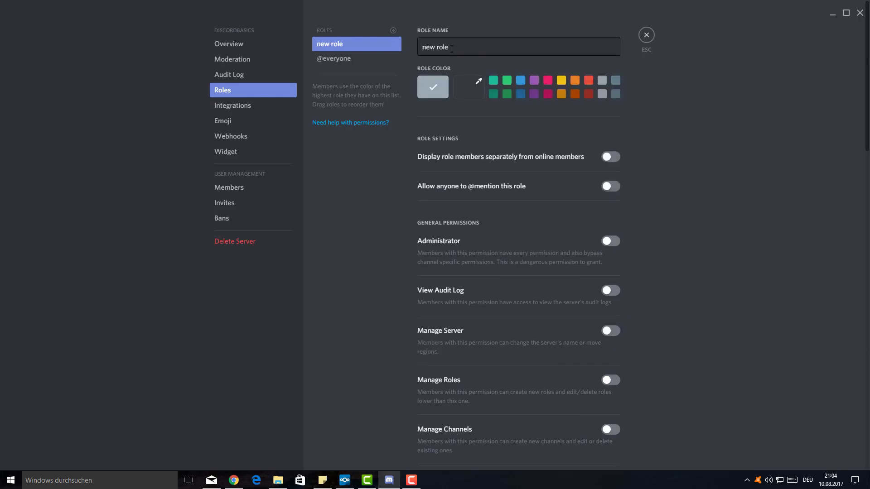
drag(452, 48, 419, 45)
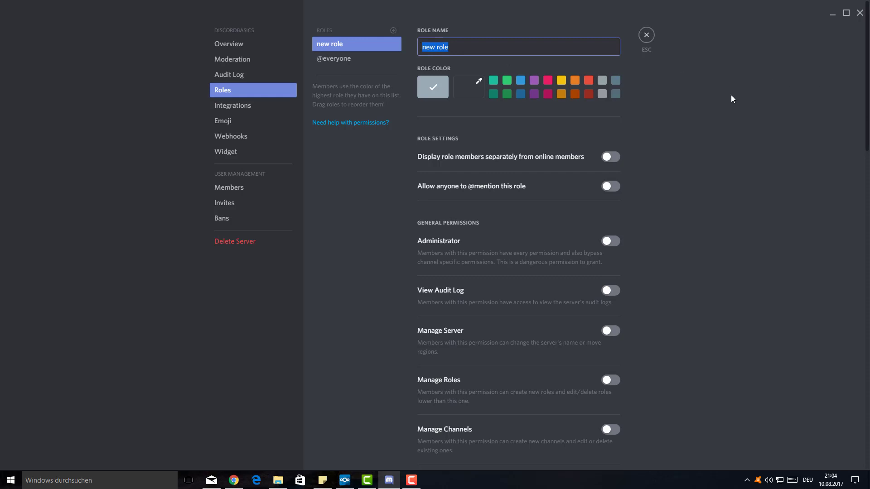
text(superuser)
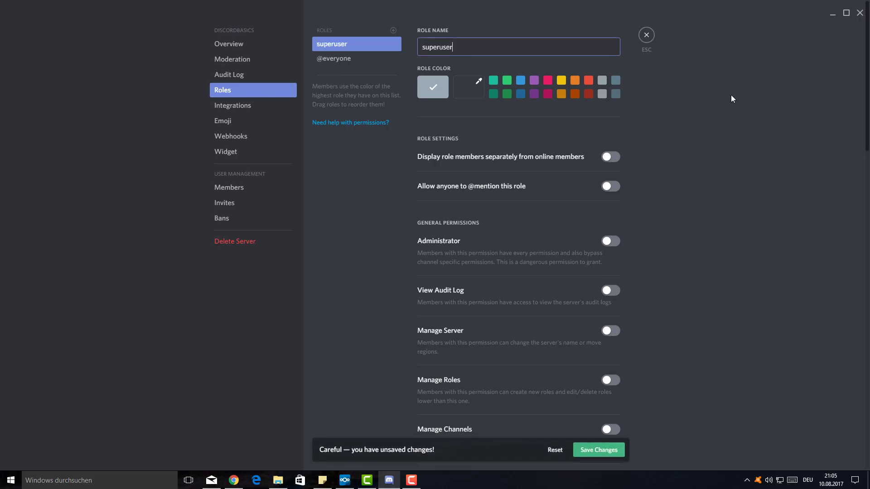
click(730, 95)
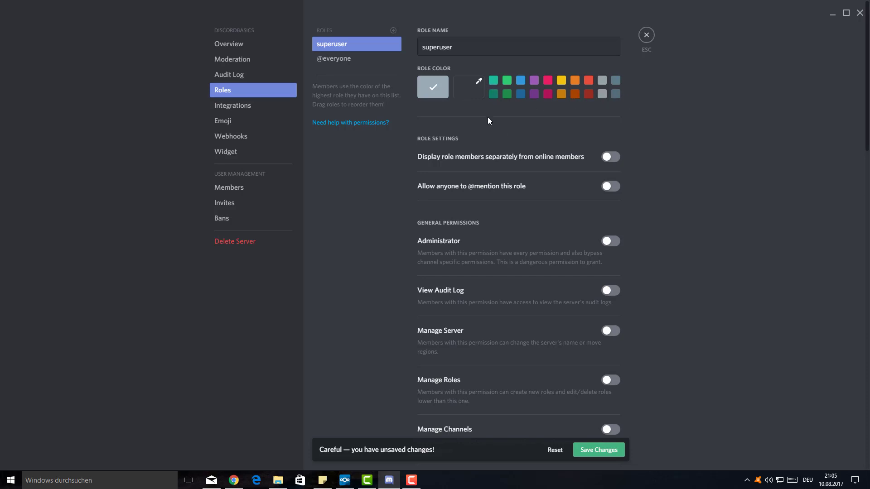
- Inspect the role's custom colour picker and hex value, then close it unchanged
click(469, 85)
drag(454, 192, 426, 192)
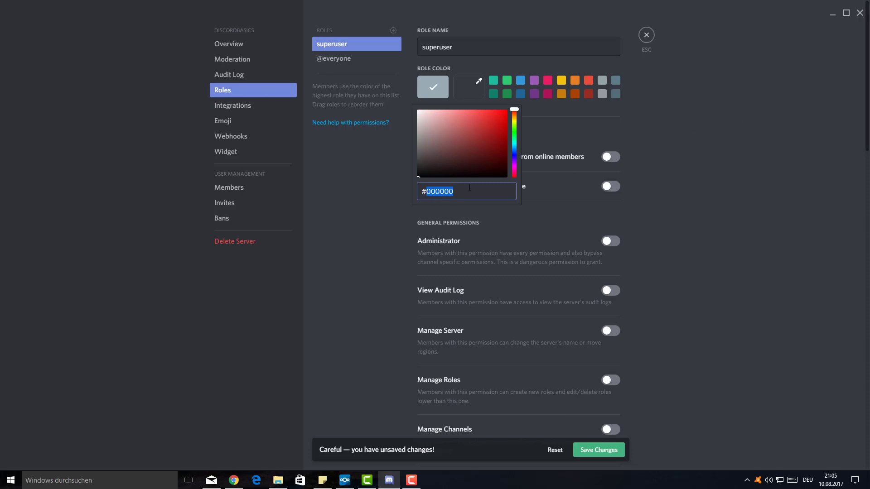
click(691, 158)
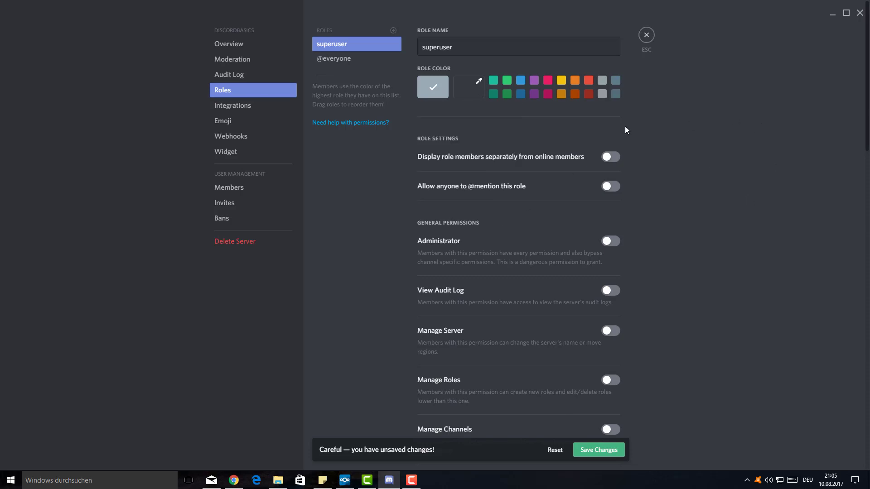
click(421, 50)
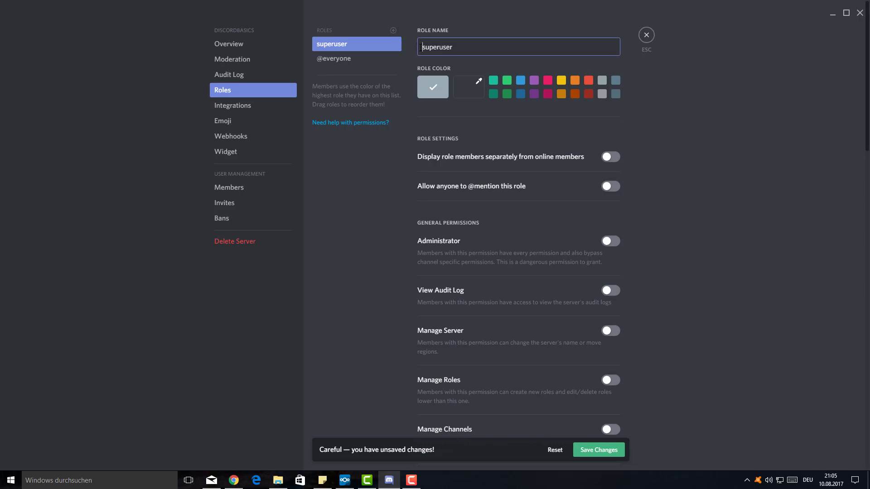
- Pick the green Role Color swatch for superuser, save the changes, and leave Server Settings
click(705, 186)
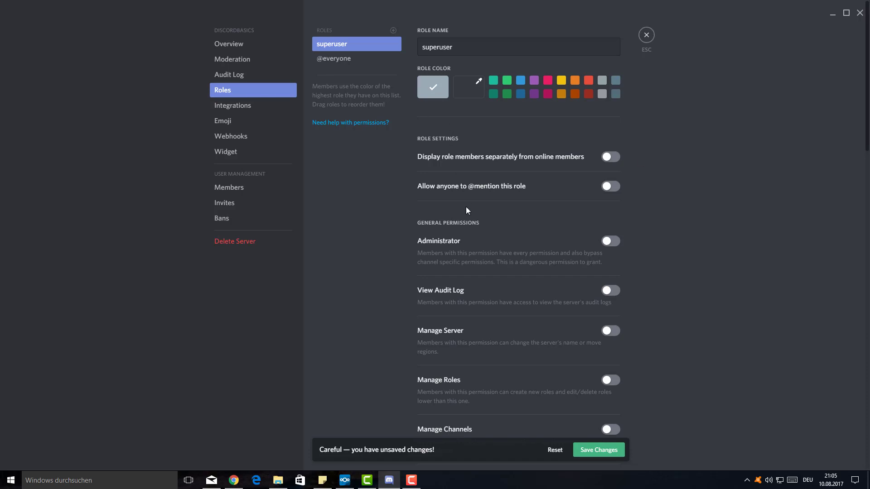
scroll(467, 209, down, 2)
scroll(468, 205, up, 1)
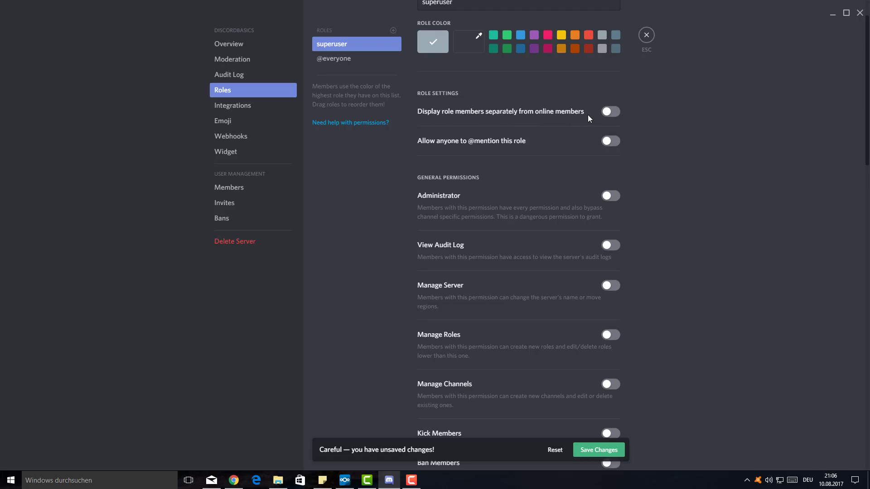
scroll(586, 160, up, 1)
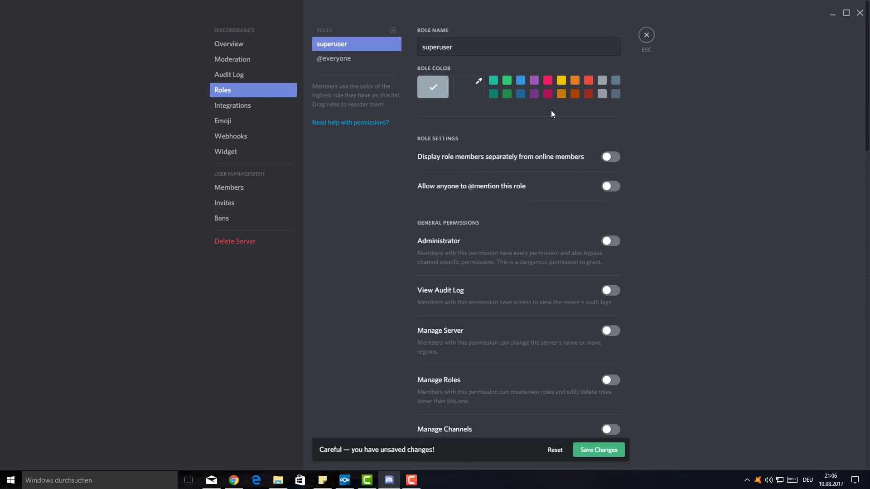
click(506, 83)
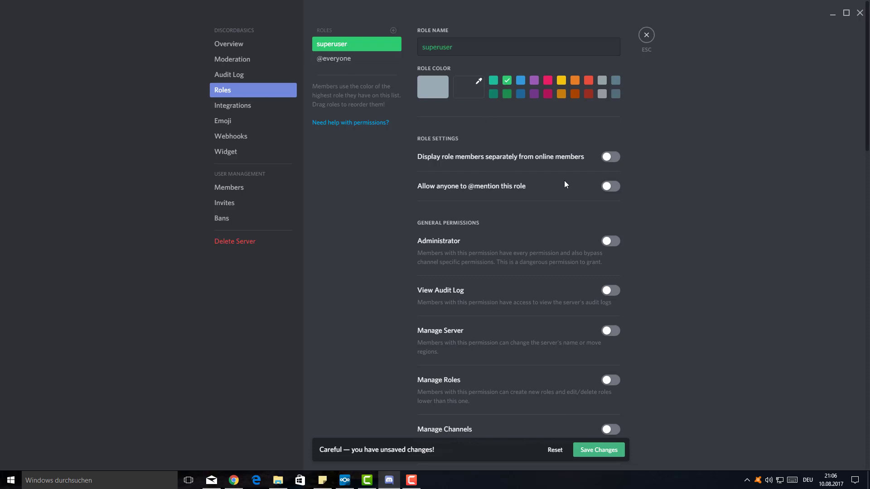
scroll(543, 232, down, 15)
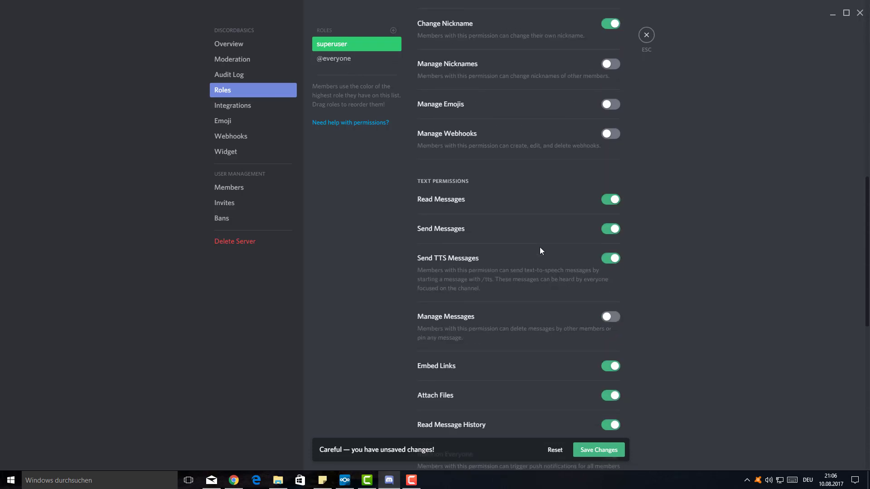
scroll(540, 247, down, 4)
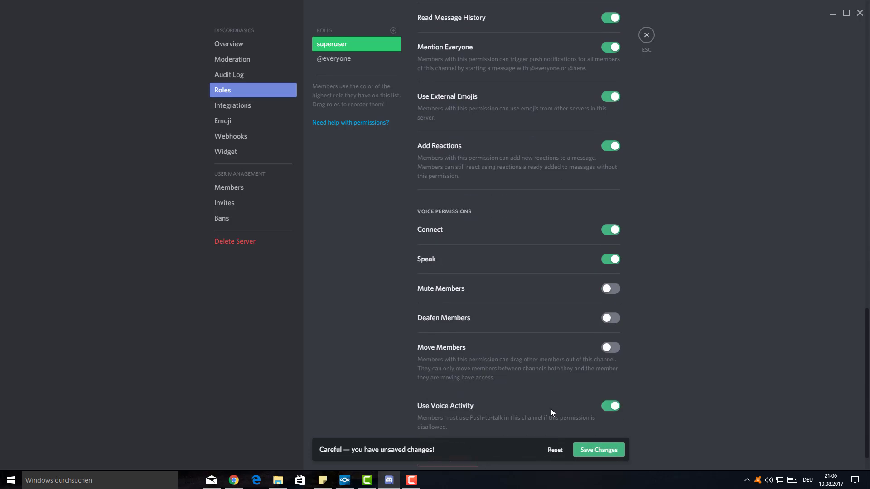
click(597, 450)
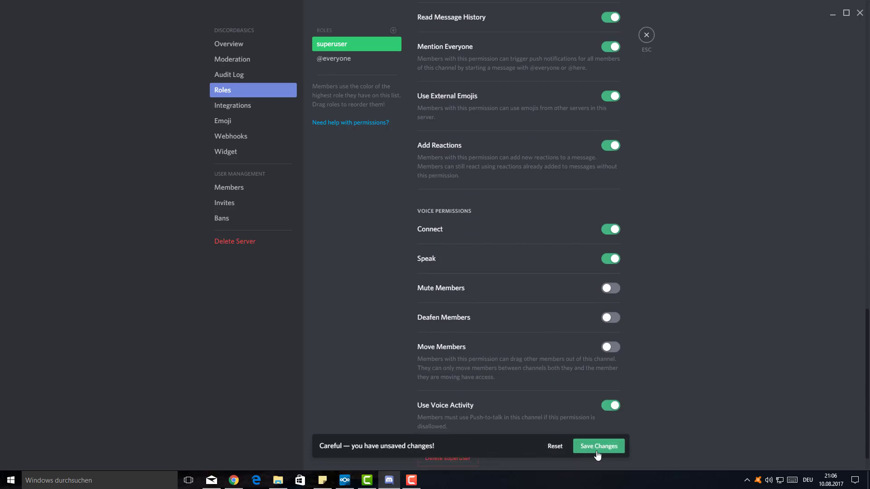
click(646, 42)
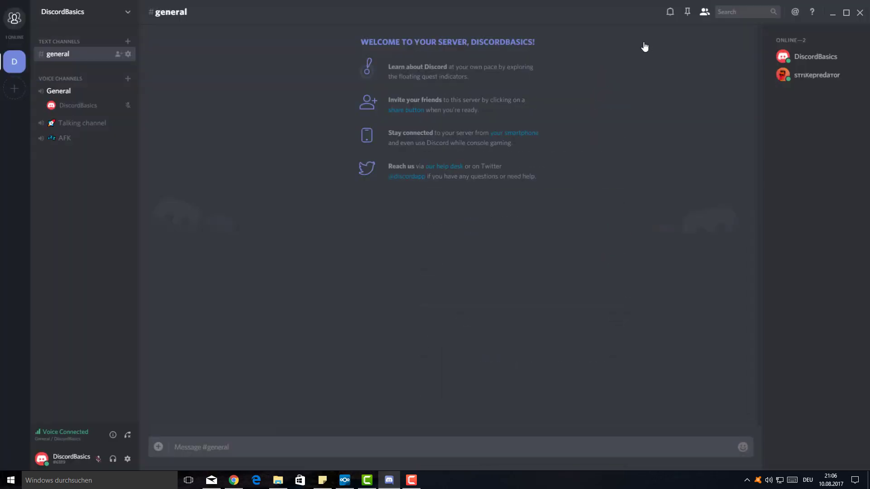
right_click(804, 80)
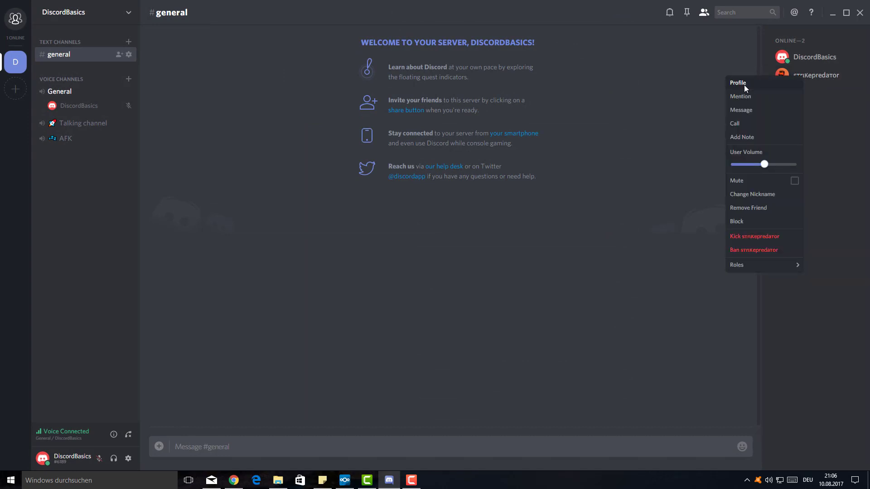
mouse_move(740, 268)
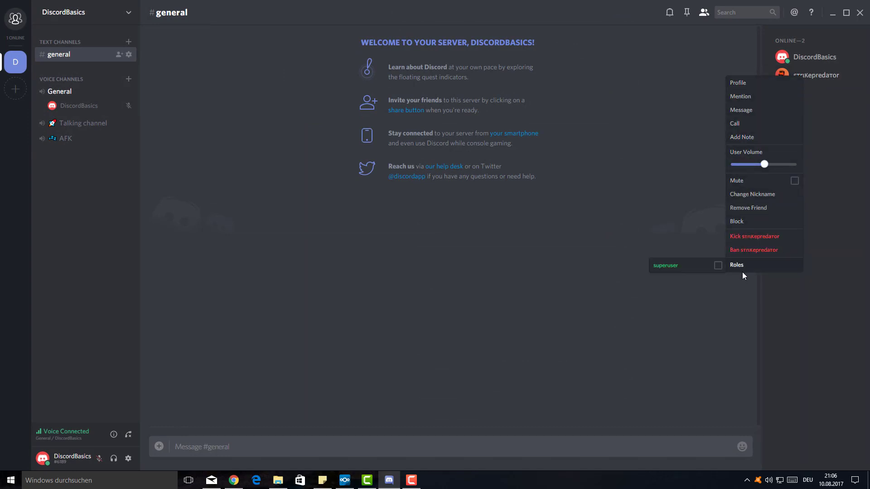
click(718, 266)
click(588, 199)
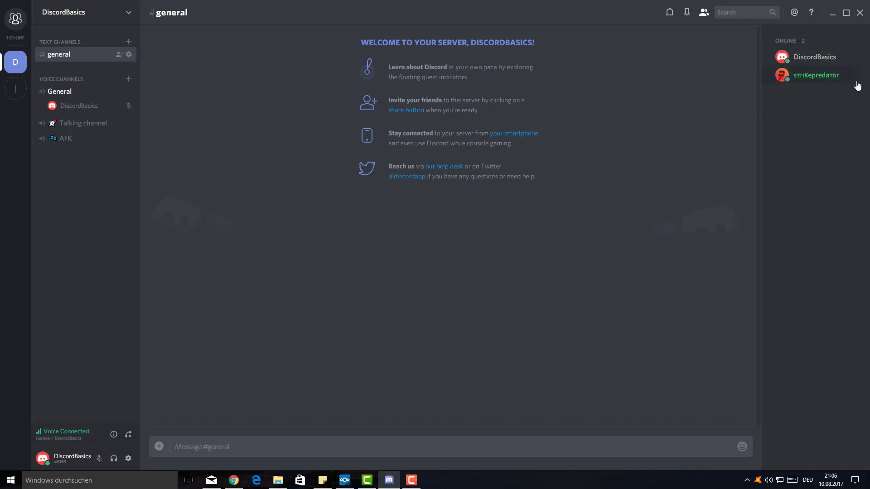
click(838, 77)
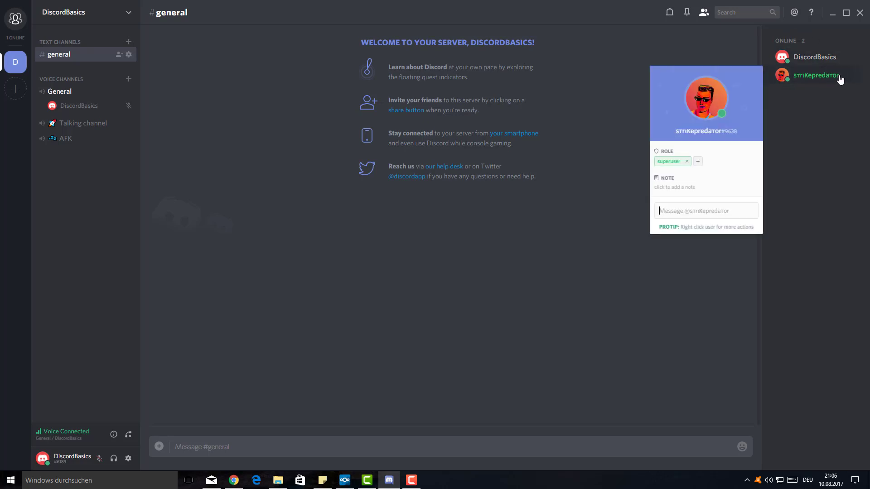
click(642, 72)
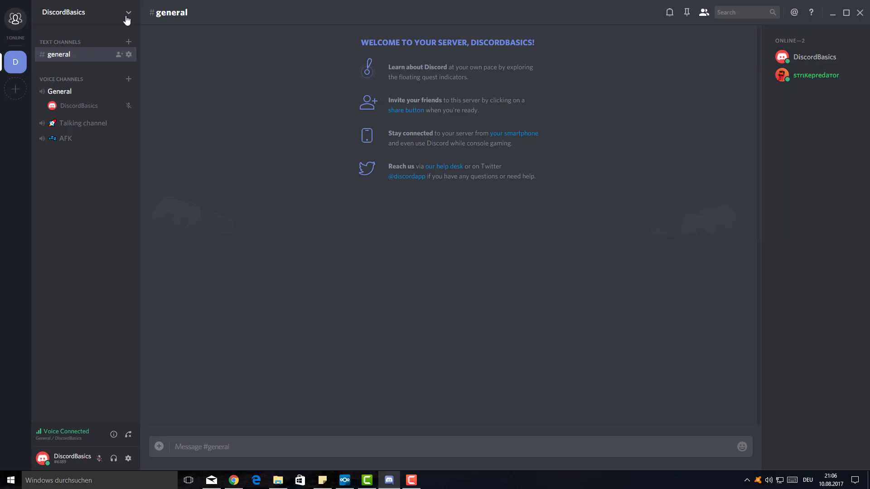
- Turn on 'Display role members separately' for the superuser role and save
click(103, 19)
click(99, 60)
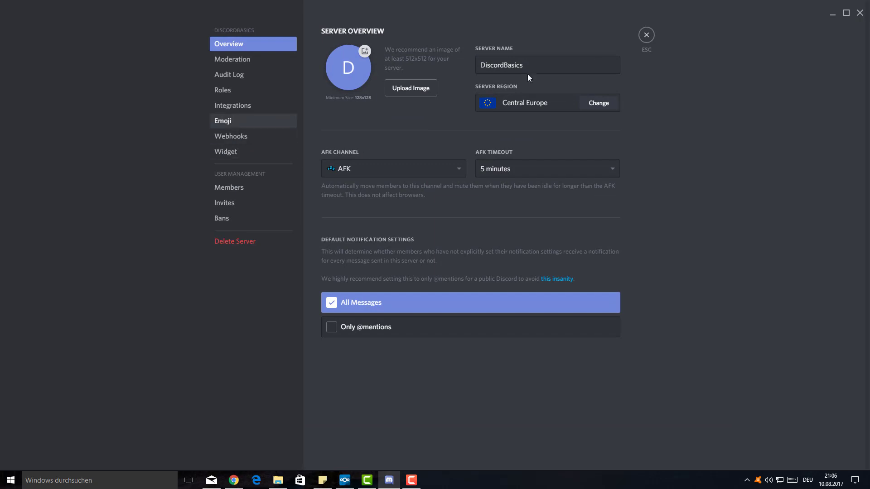
click(275, 93)
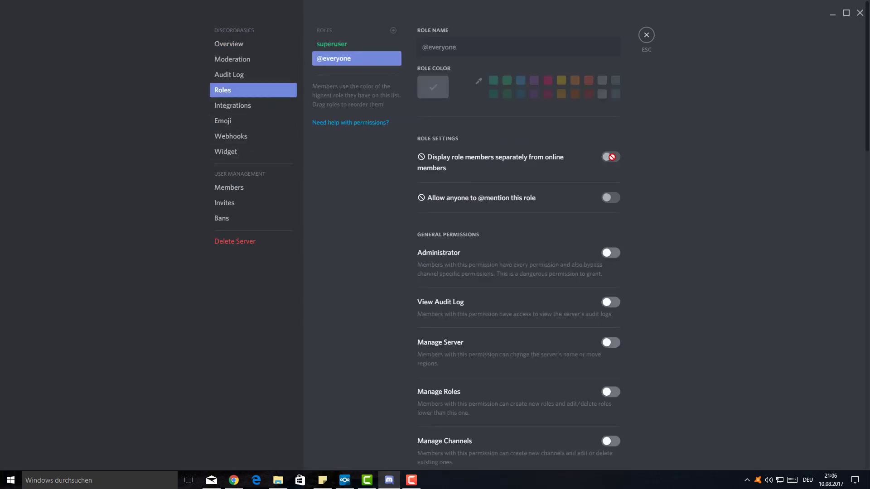
click(345, 45)
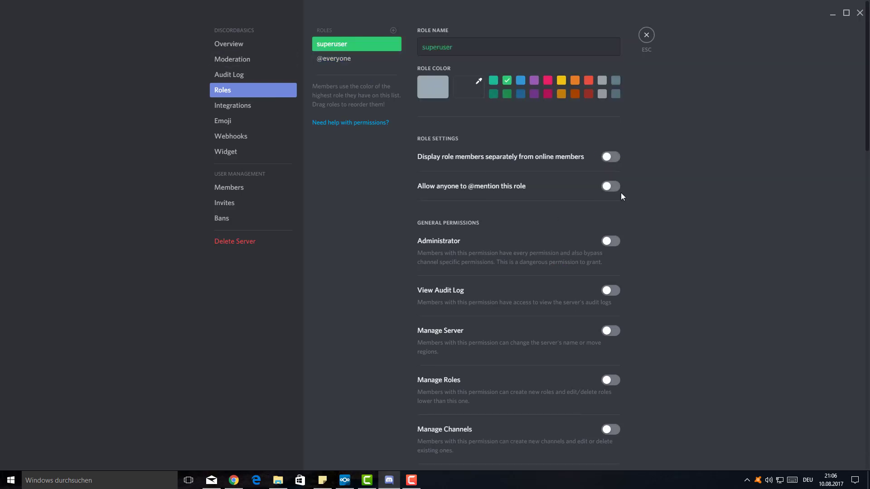
click(613, 160)
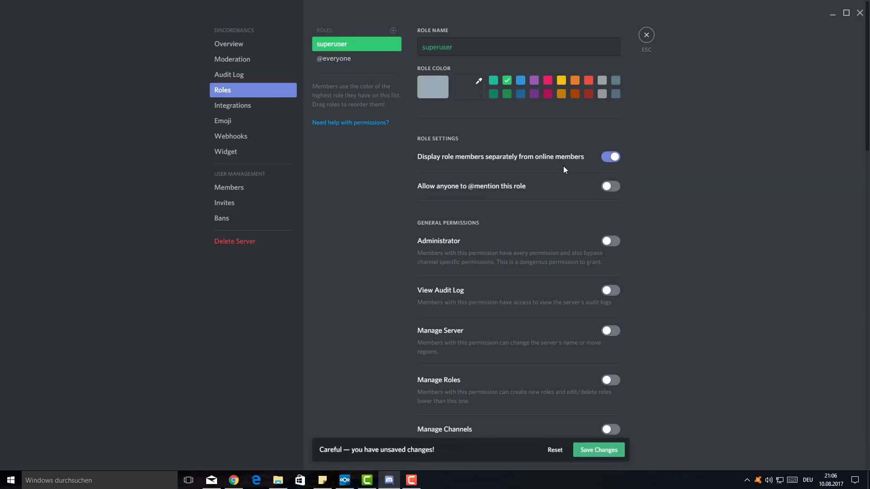
click(599, 450)
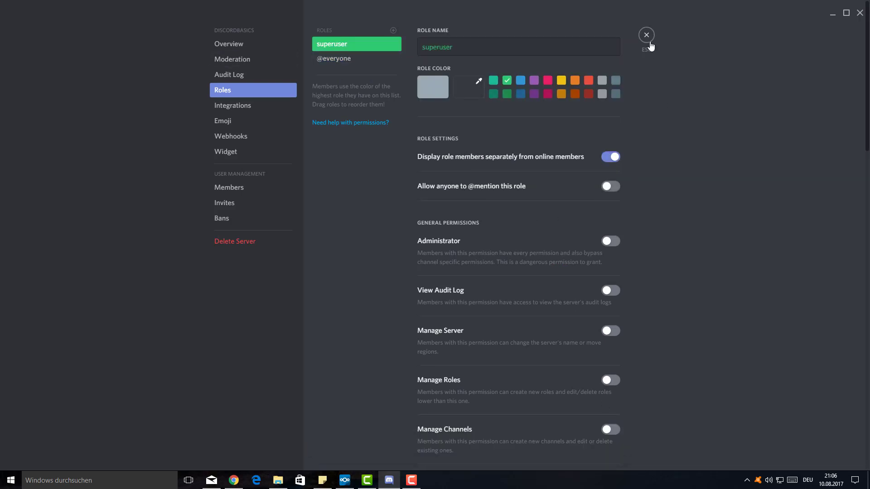
click(646, 36)
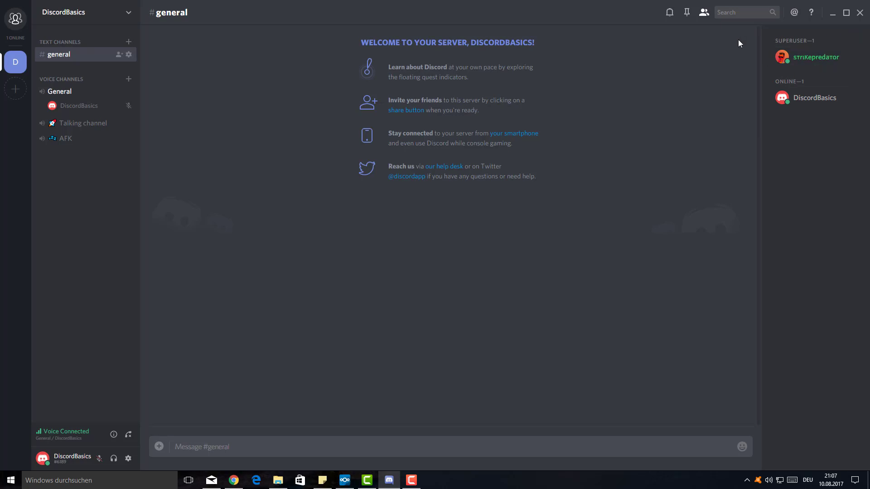
- Reopen Server Settings > Roles, select superuser, and scroll through its permissions
click(72, 22)
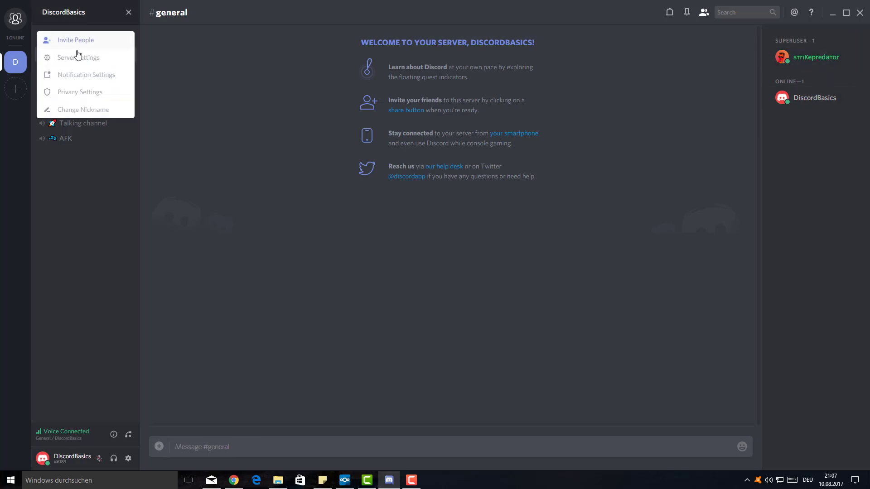
click(77, 57)
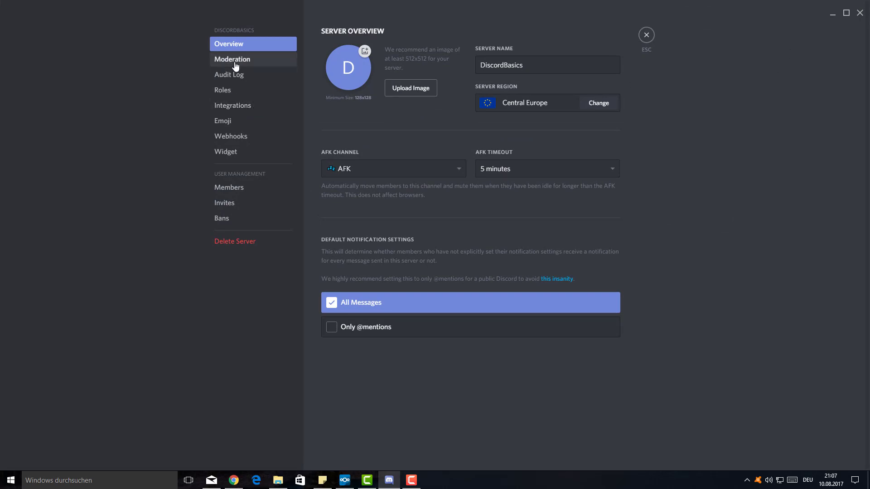
click(229, 89)
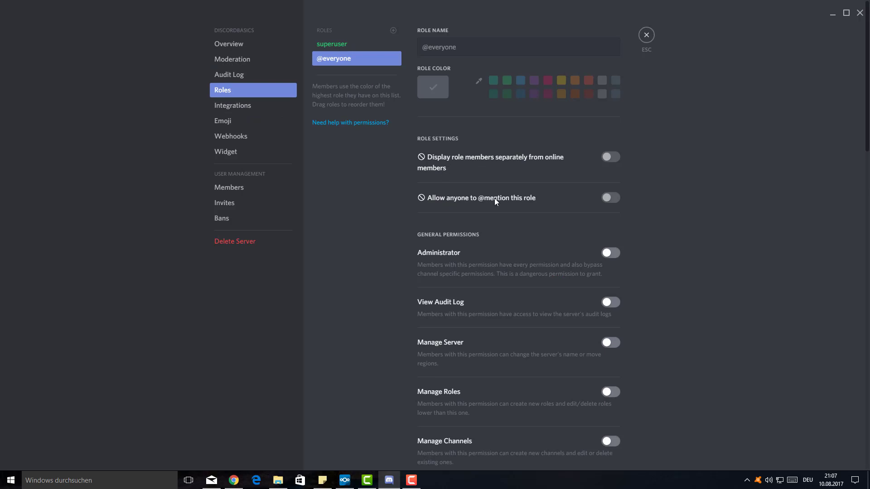
click(346, 46)
scroll(454, 154, down, 1)
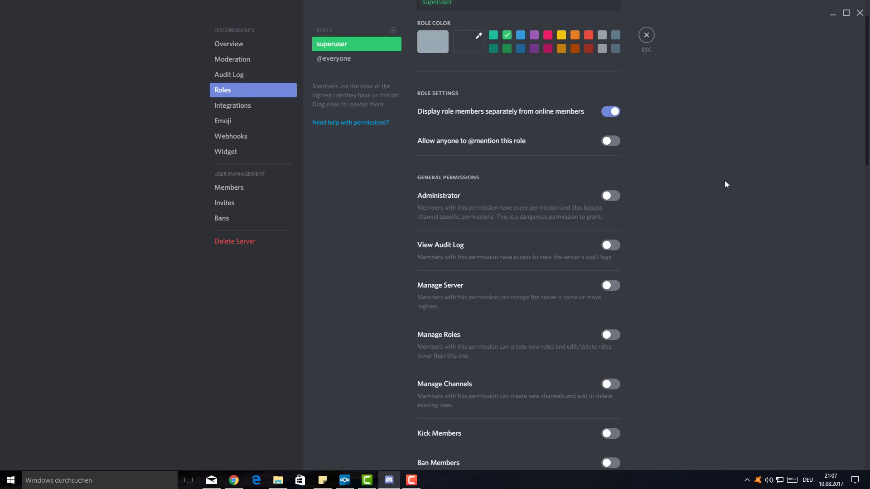
scroll(725, 181, down, 1)
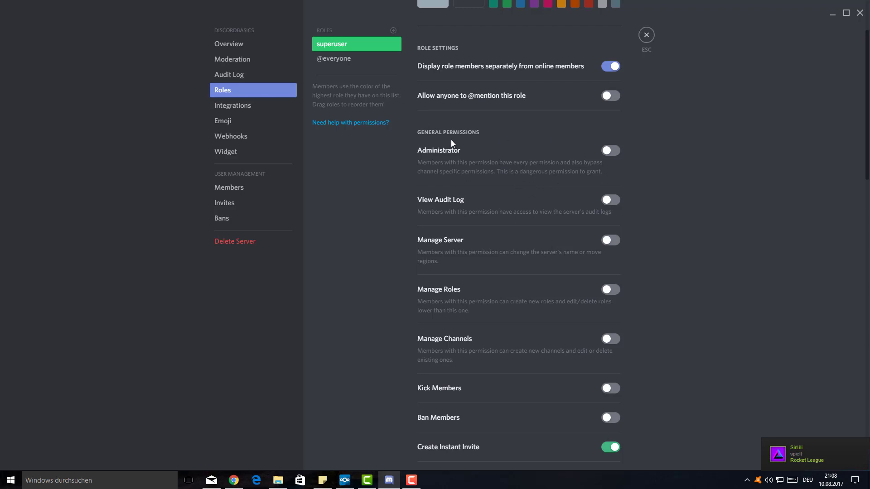
scroll(622, 208, down, 2)
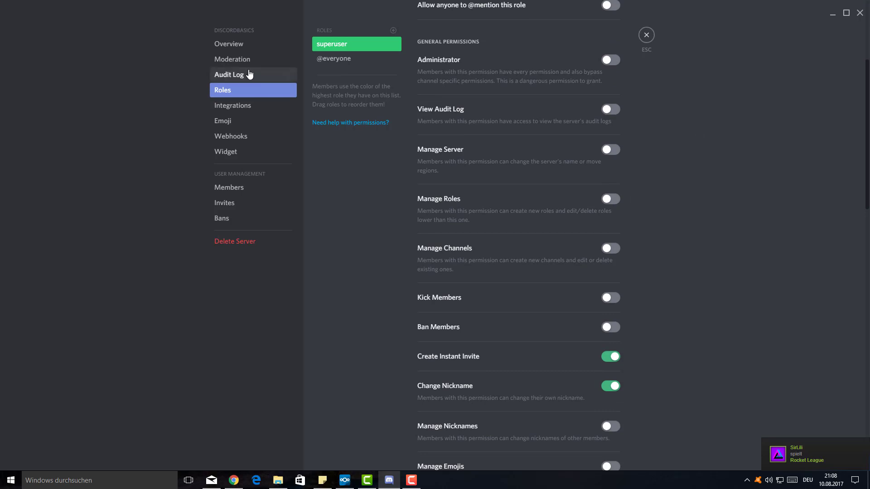
click(236, 77)
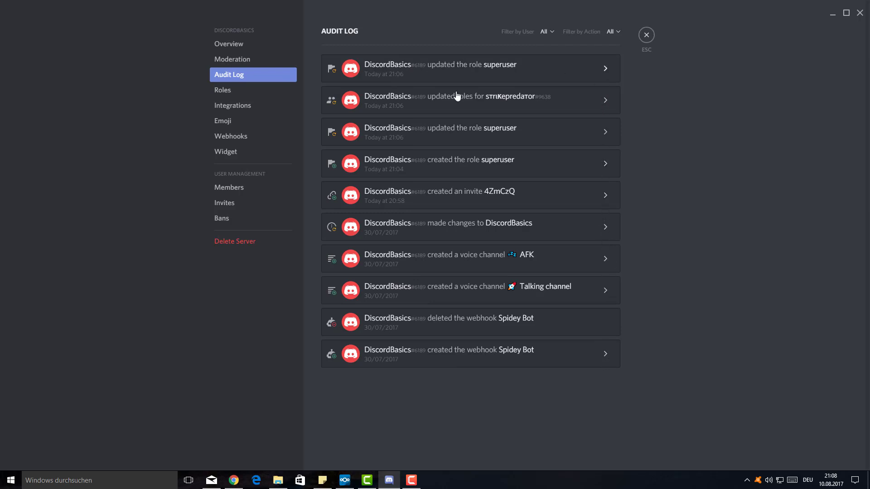
click(253, 91)
scroll(462, 195, down, 2)
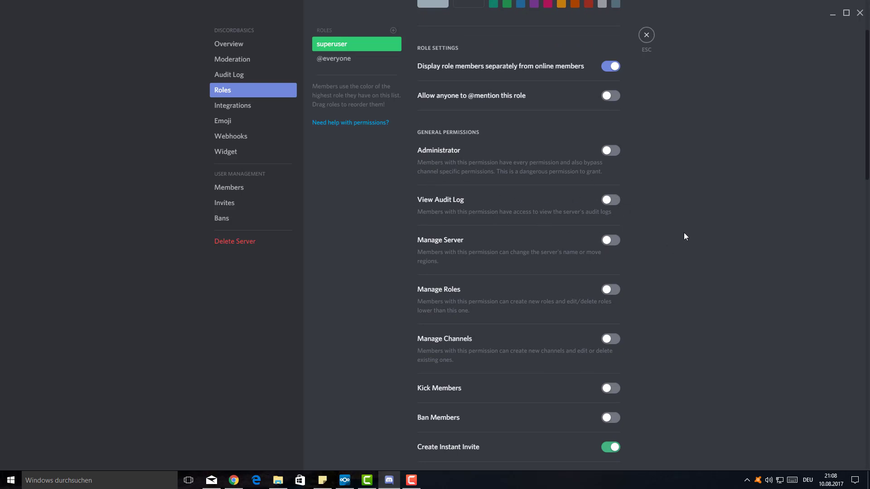
- Scroll further through the role permissions, then switch to the Overview page
scroll(665, 230, down, 1)
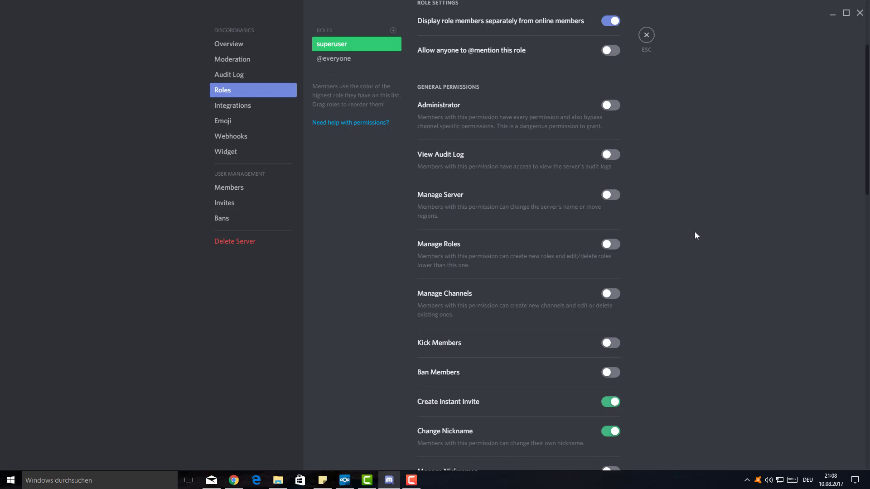
click(244, 44)
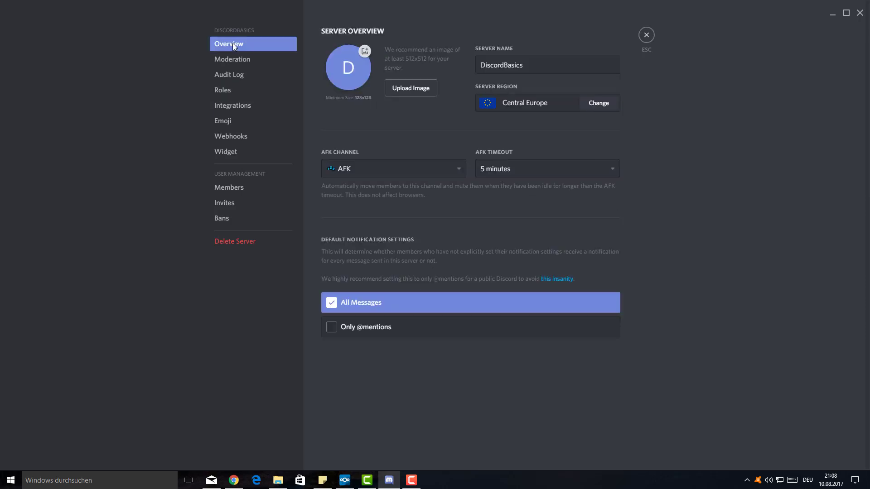
- View the server region choices, keep Central Europe, and return to the superuser permissions
click(579, 105)
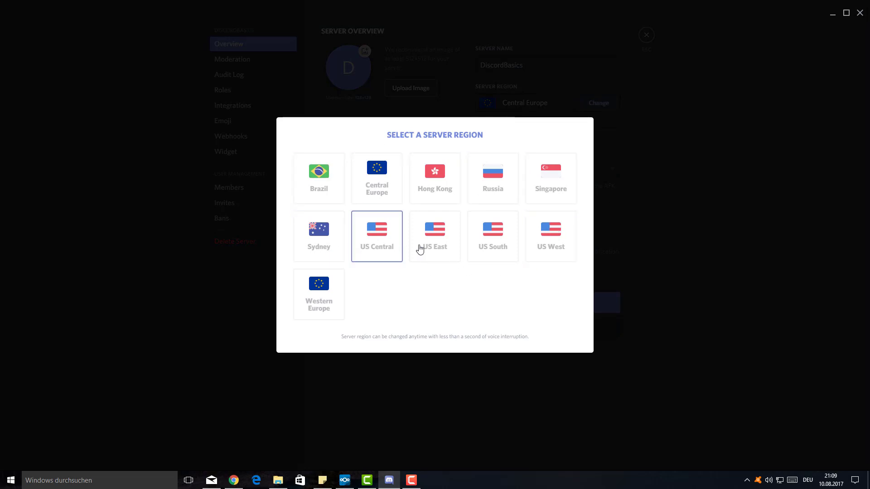
click(752, 241)
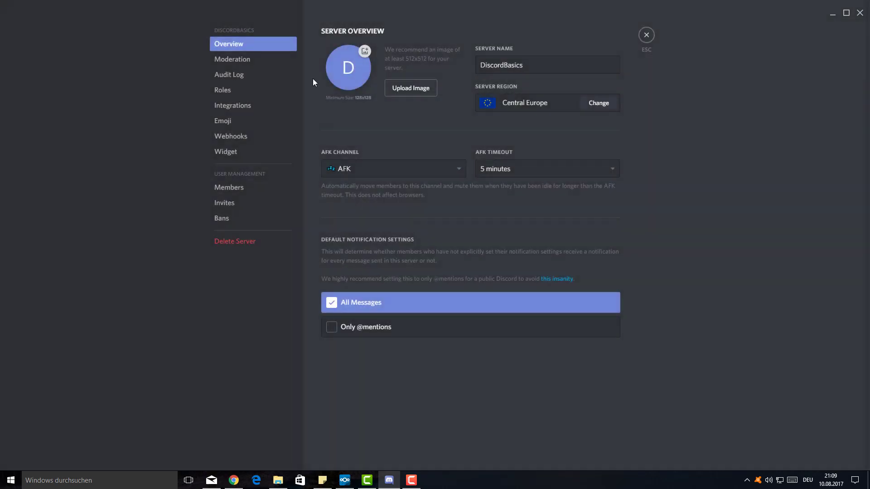
click(225, 92)
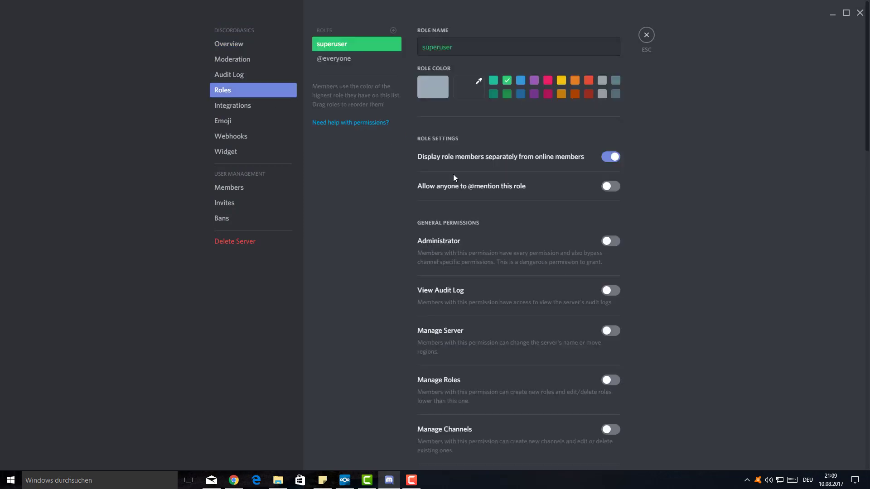
scroll(468, 205, down, 2)
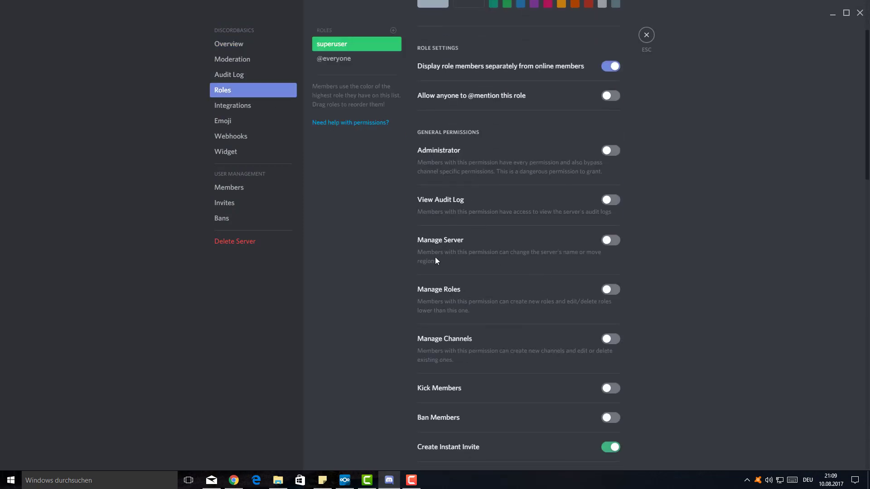
- Scroll through the remaining superuser permissions, close Server Settings, and reopen the server menu
scroll(427, 306, down, 2)
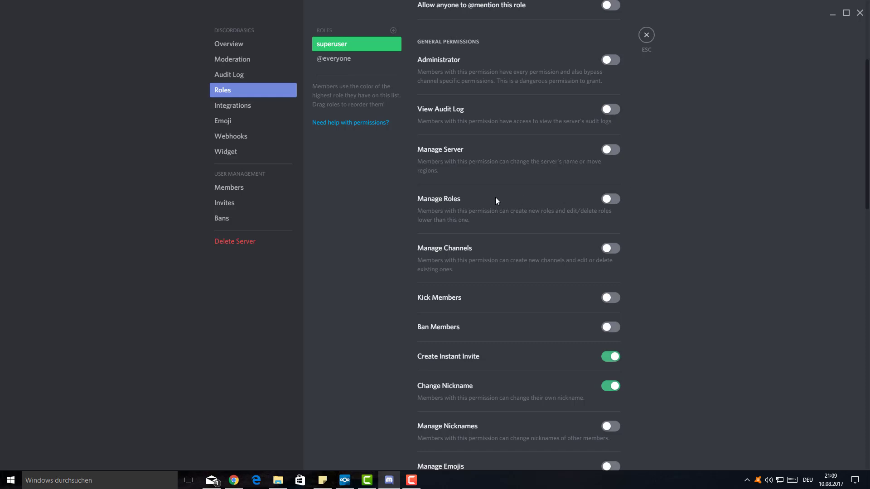
scroll(447, 245, down, 1)
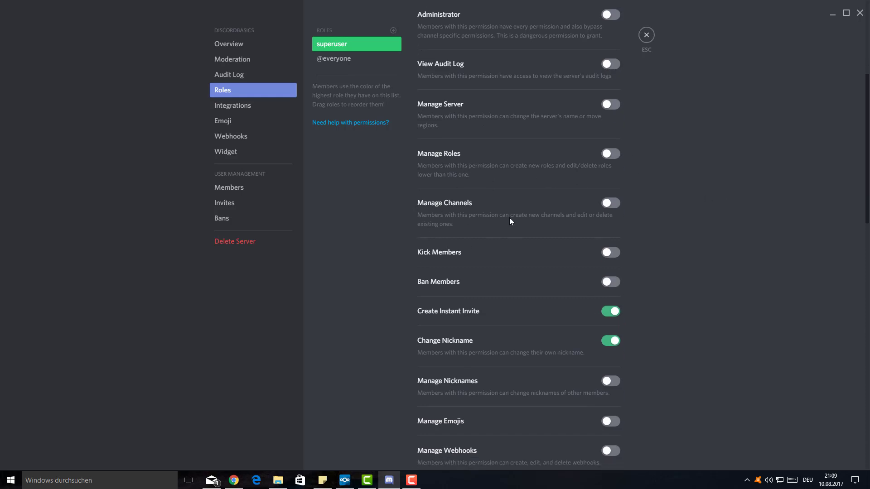
click(647, 36)
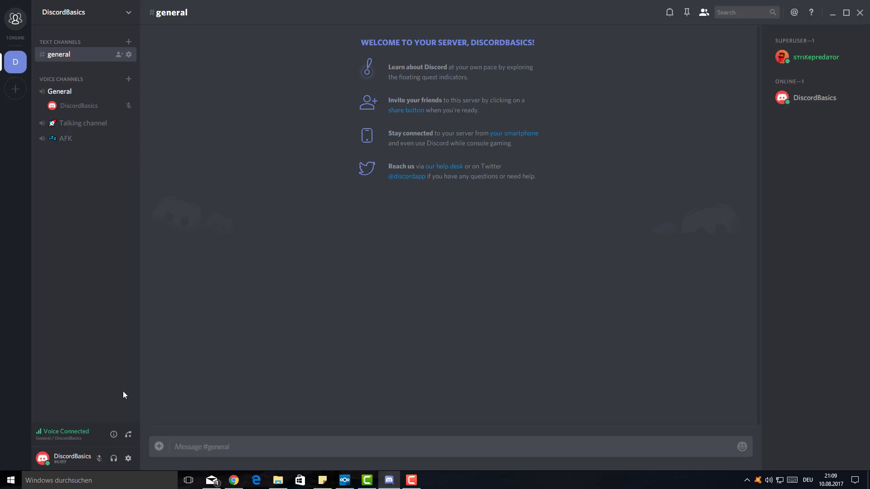
click(77, 13)
- Open the superuser role's settings and review its invite, nickname and text permissions
click(95, 58)
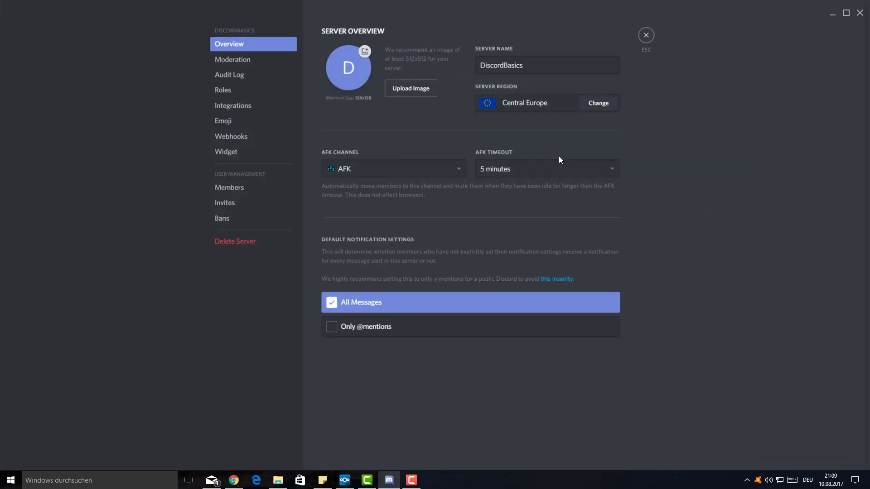
click(251, 90)
scroll(551, 249, down, 4)
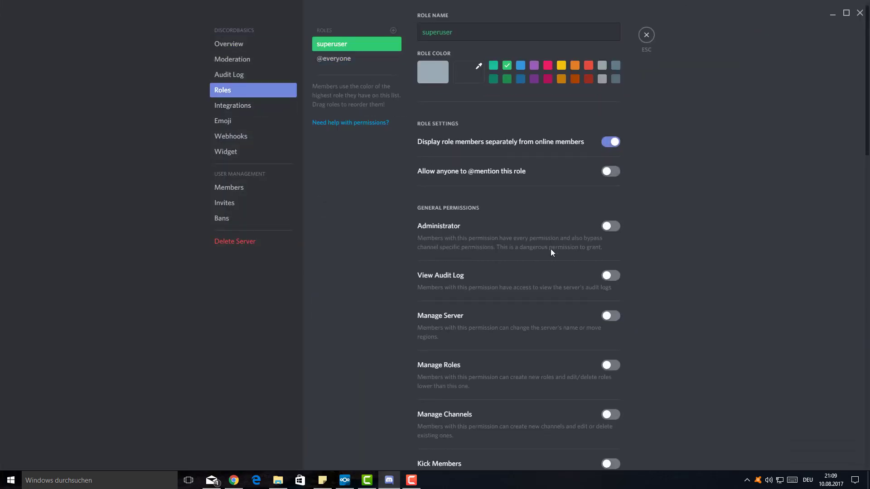
scroll(447, 255, down, 2)
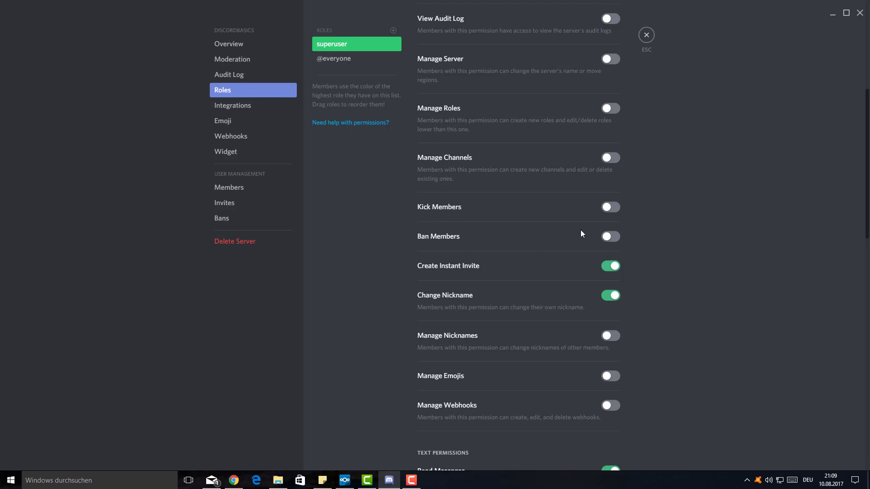
scroll(581, 231, down, 1)
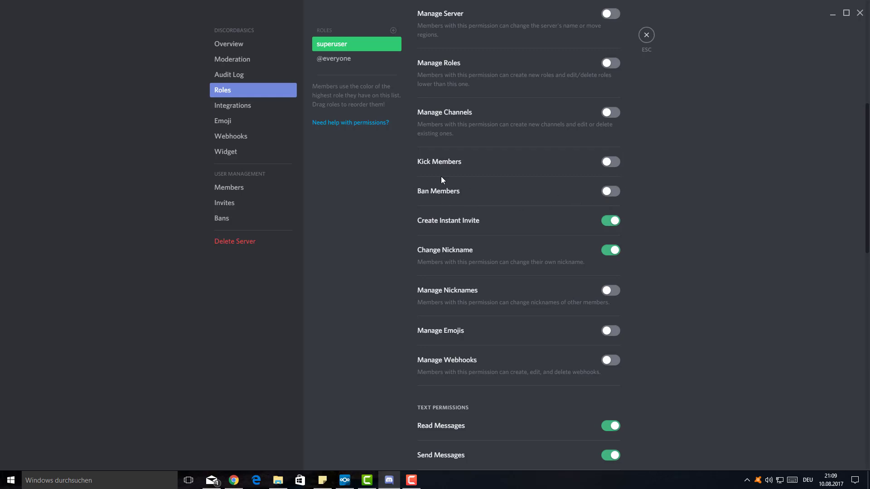
scroll(717, 232, down, 2)
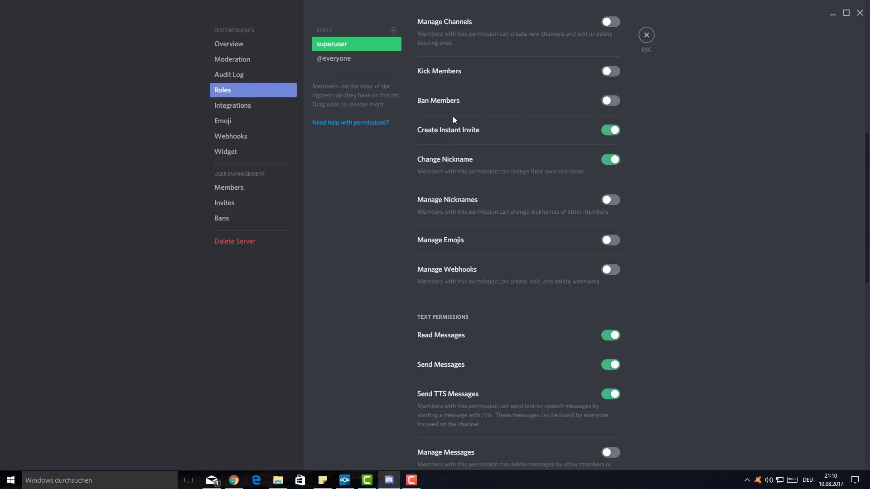
- Close Server Settings, then briefly check the server invite dialog and your User Settings
click(647, 35)
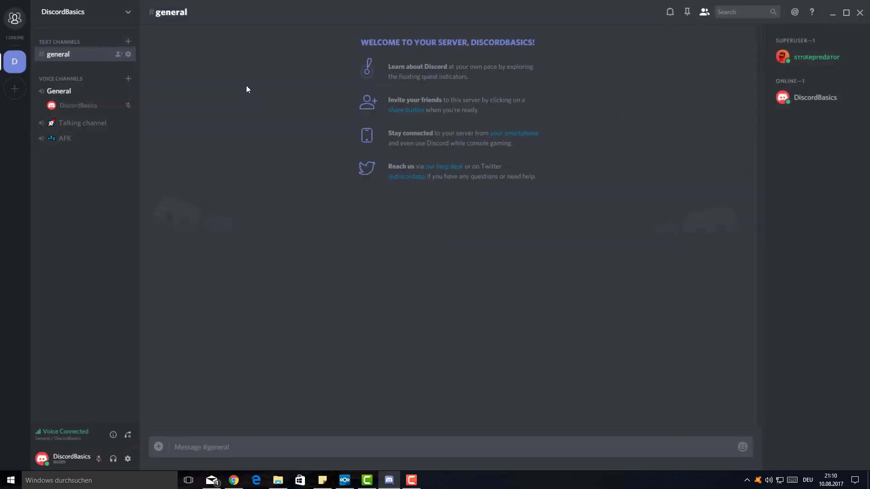
click(119, 54)
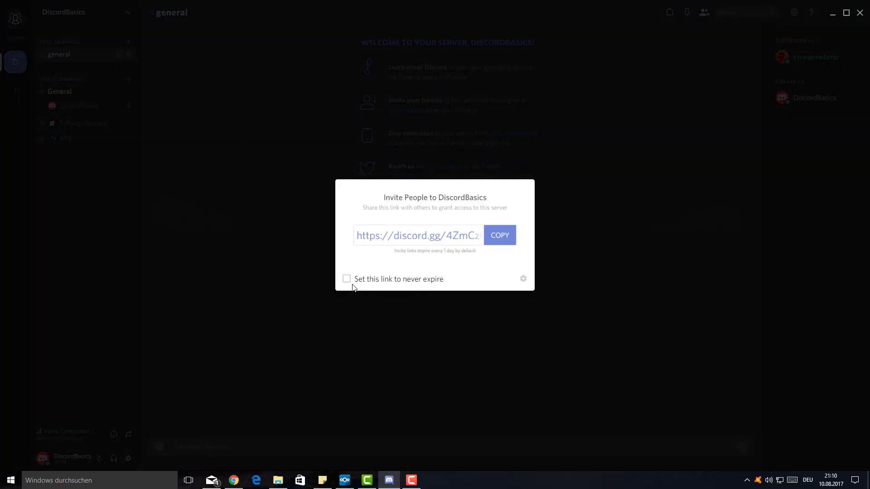
click(301, 331)
click(129, 459)
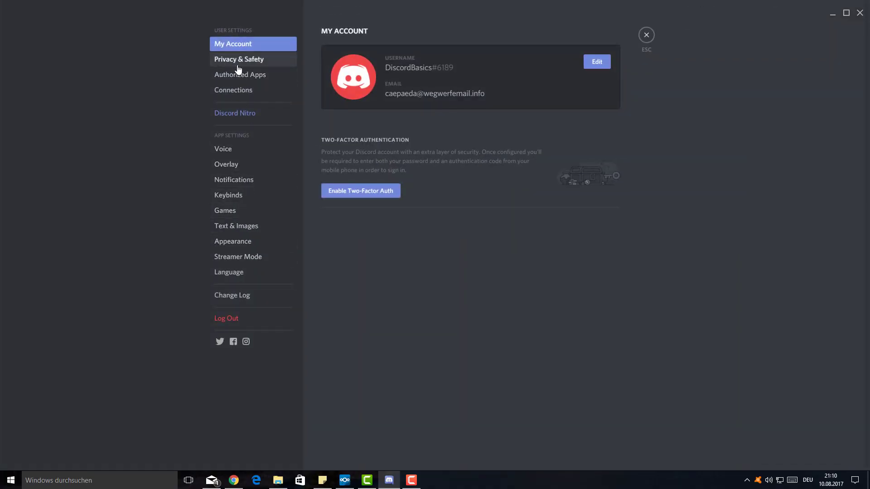
click(653, 32)
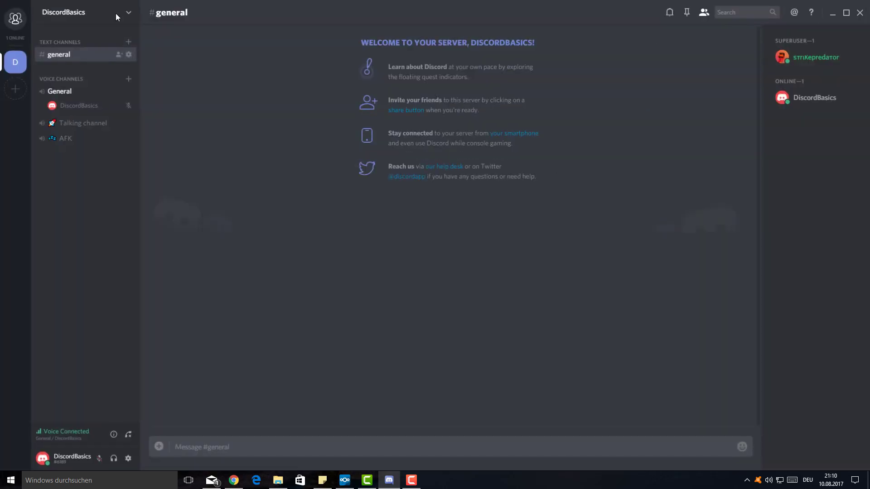
- Glance over the Roles page in Server Settings again, then exit back to #general
click(116, 13)
click(103, 57)
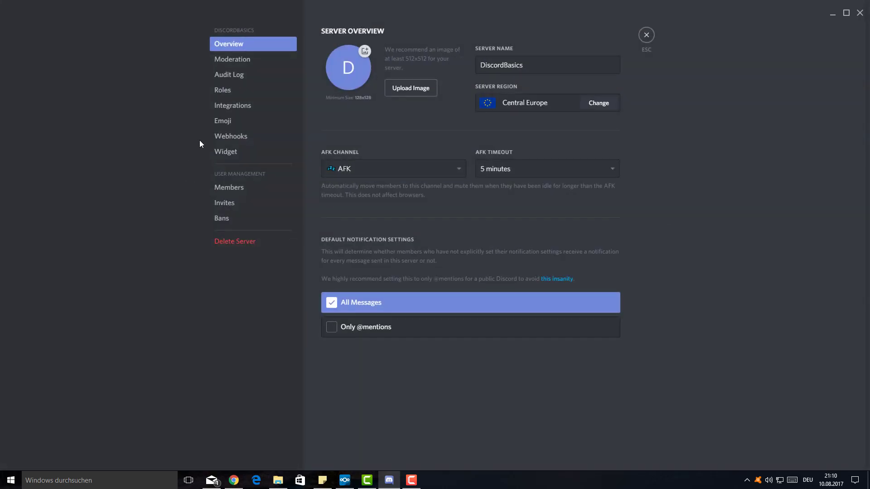
click(231, 90)
scroll(448, 306, down, 6)
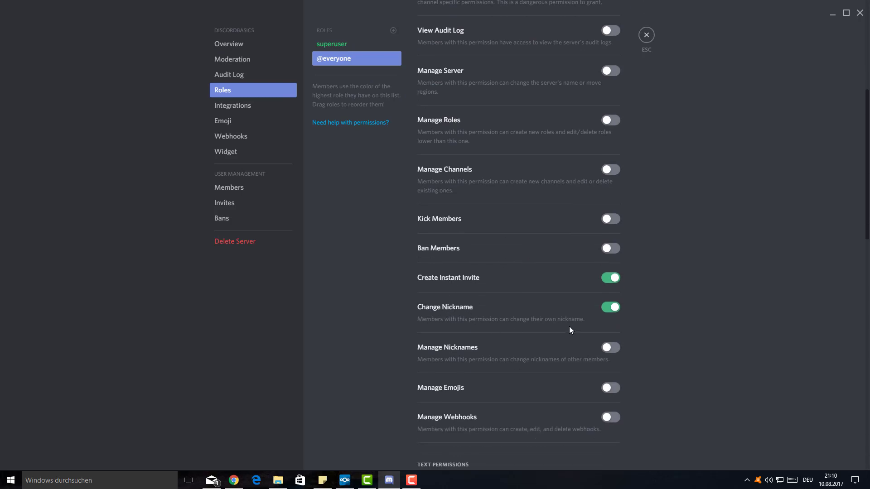
key(Escape)
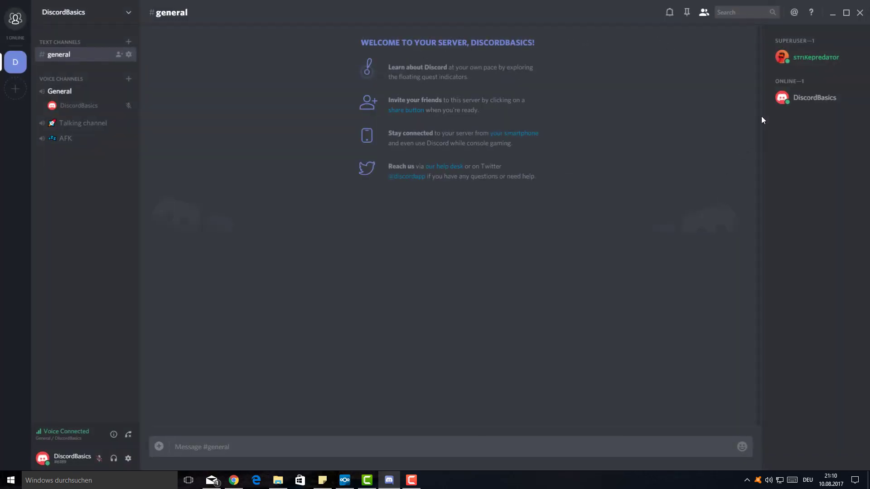
- View the superuser member's full profile from its member-list actions
right_click(809, 56)
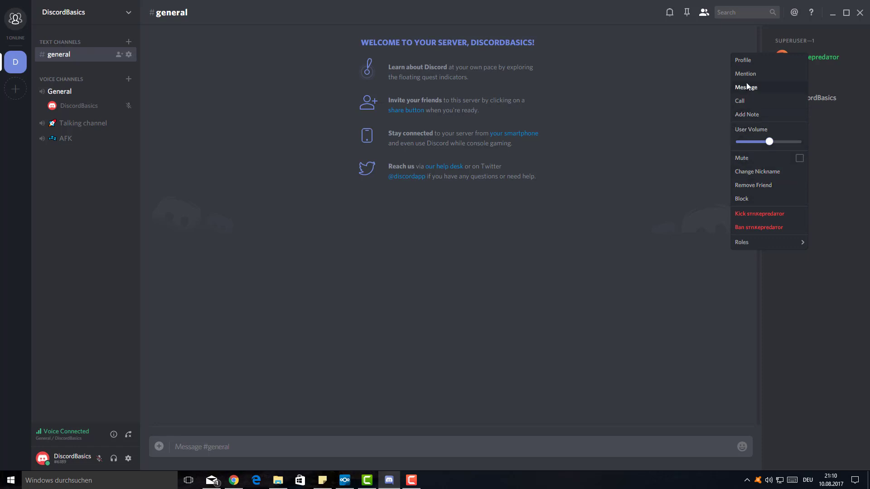
click(747, 61)
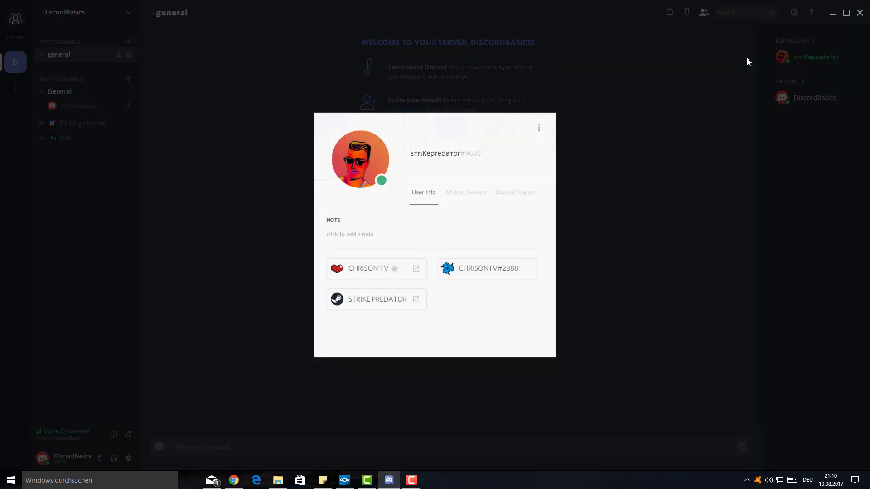
click(543, 127)
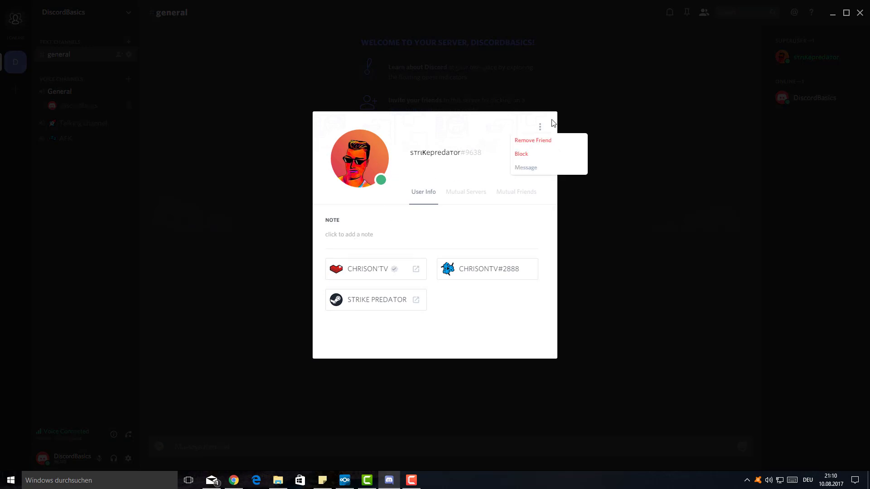
click(822, 56)
- Look over the member's quick profile card, then go to DiscordBasics Server Settings
click(822, 56)
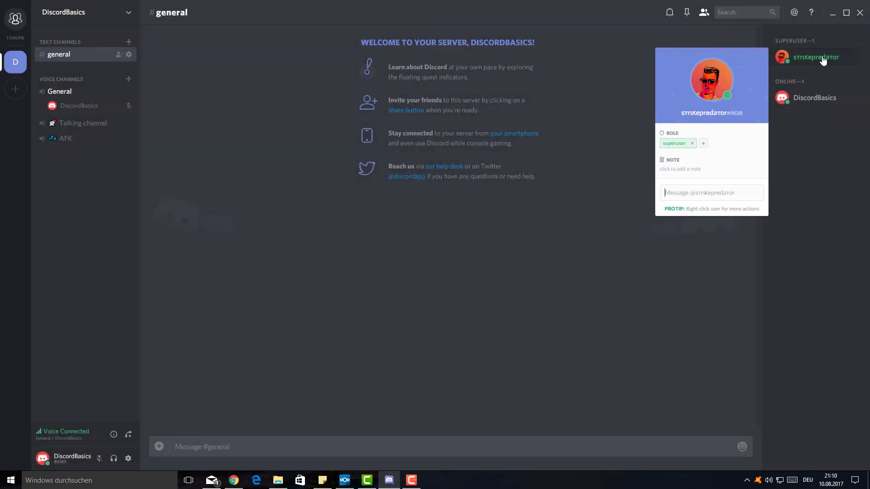
click(689, 169)
click(627, 320)
click(789, 63)
click(297, 97)
click(107, 18)
click(90, 58)
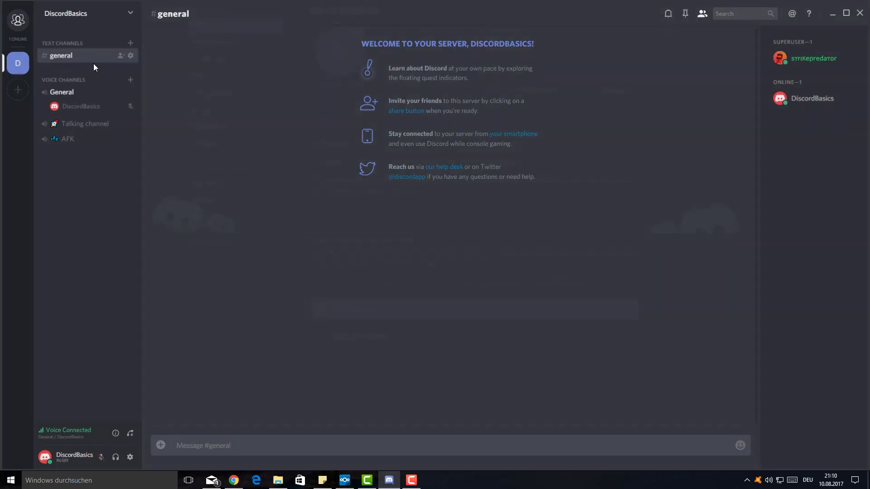
- Switch on Manage Nicknames for superuser, save the change, and close Server Settings
click(230, 91)
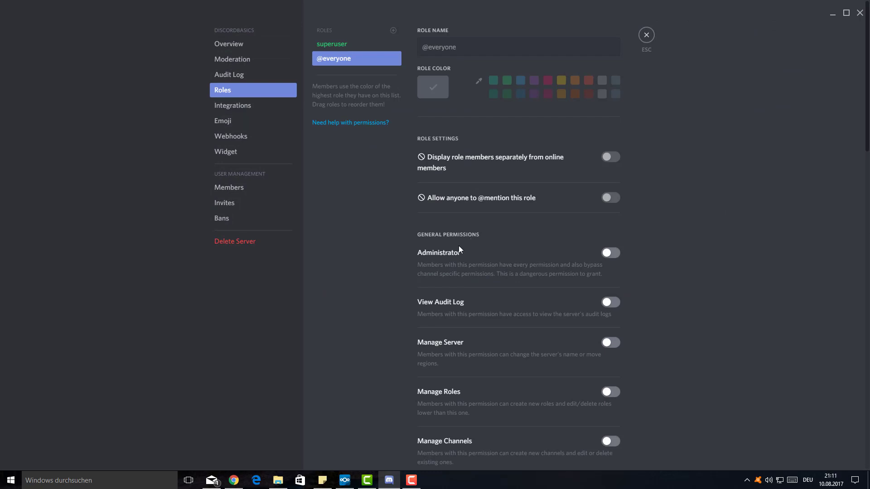
scroll(480, 206, down, 3)
click(354, 51)
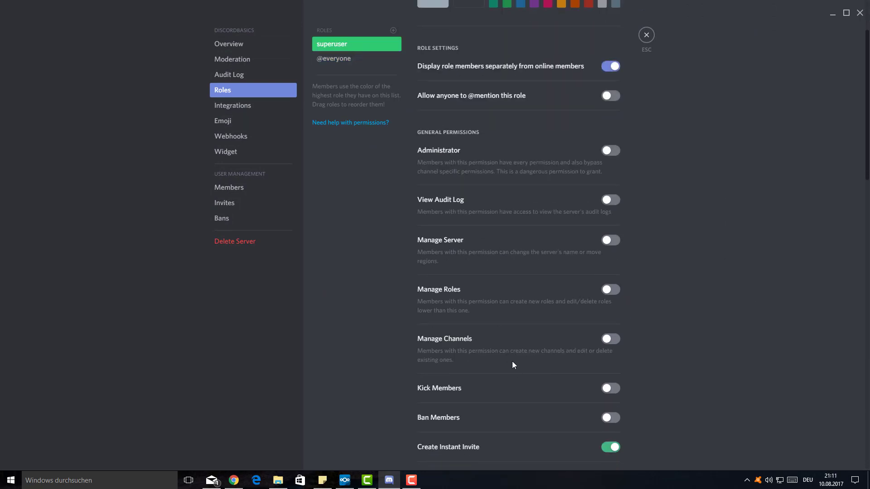
scroll(513, 363, down, 15)
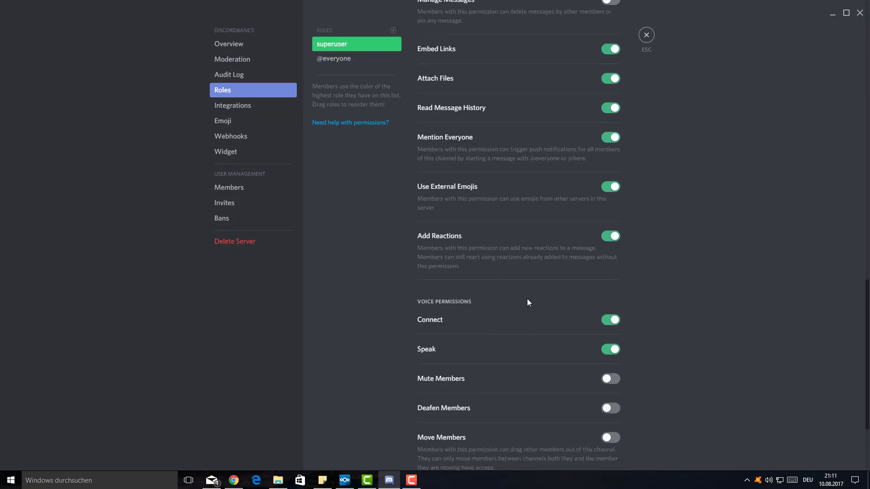
scroll(534, 304, down, 3)
scroll(524, 272, up, 7)
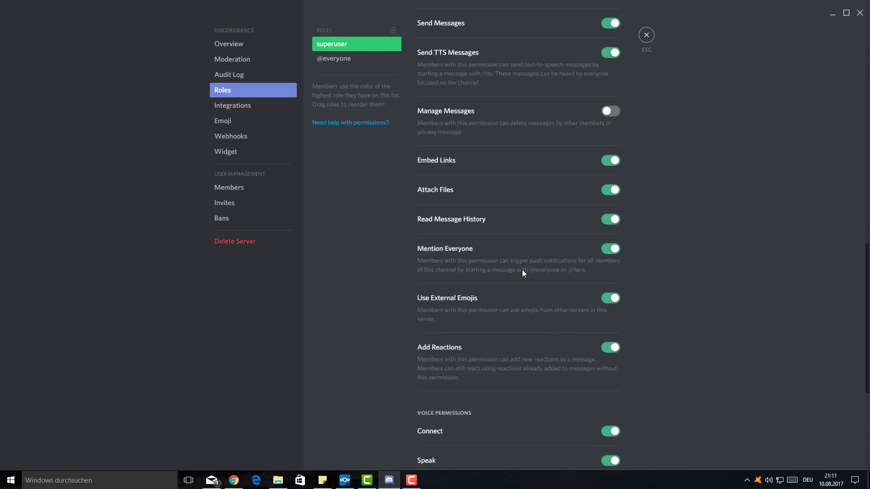
scroll(554, 171, up, 5)
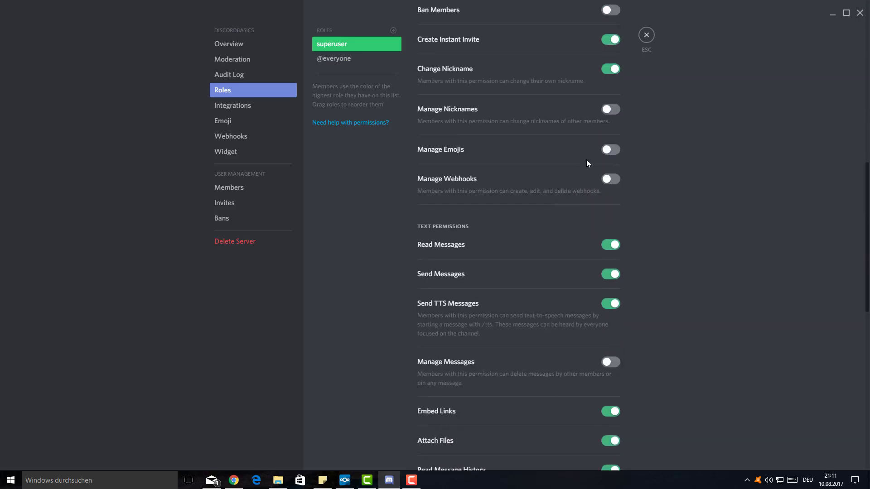
click(615, 113)
click(644, 39)
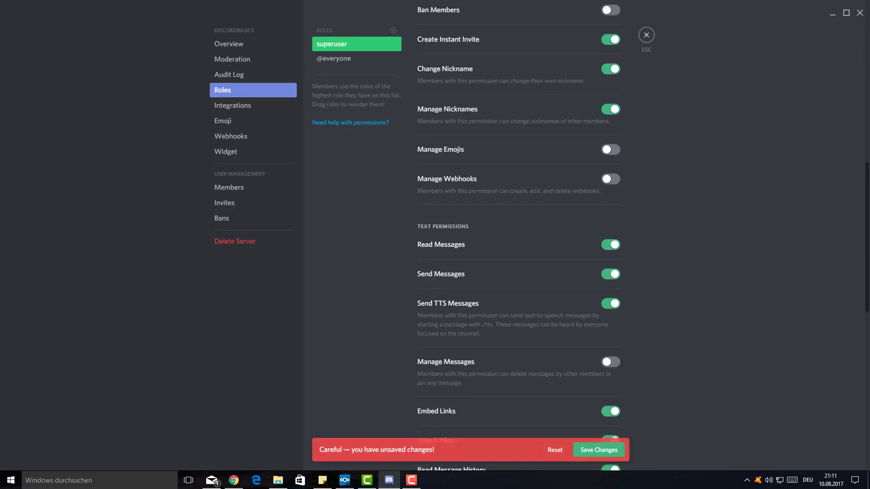
click(593, 451)
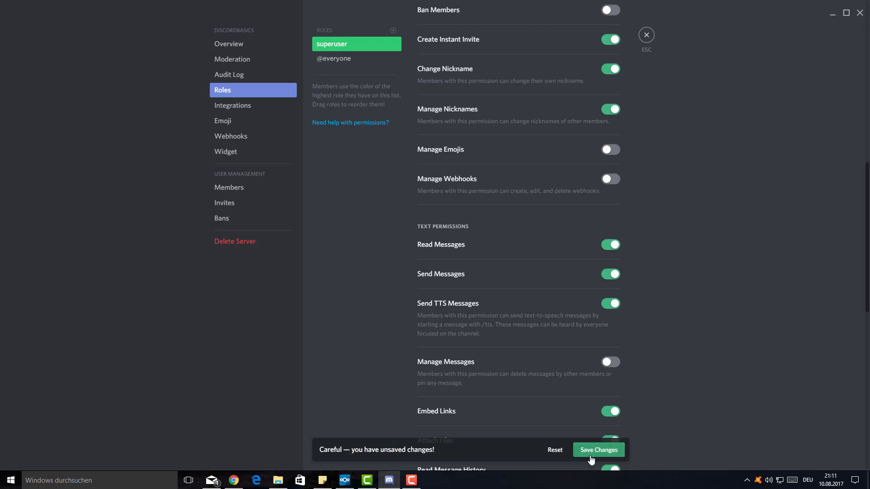
click(648, 33)
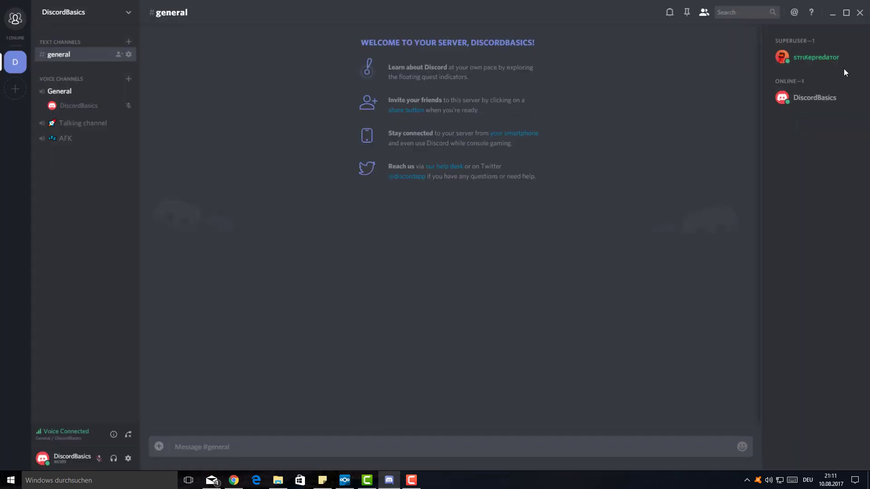
- Add the superuser role to your own account, then inspect the other member's profile tabs
right_click(798, 104)
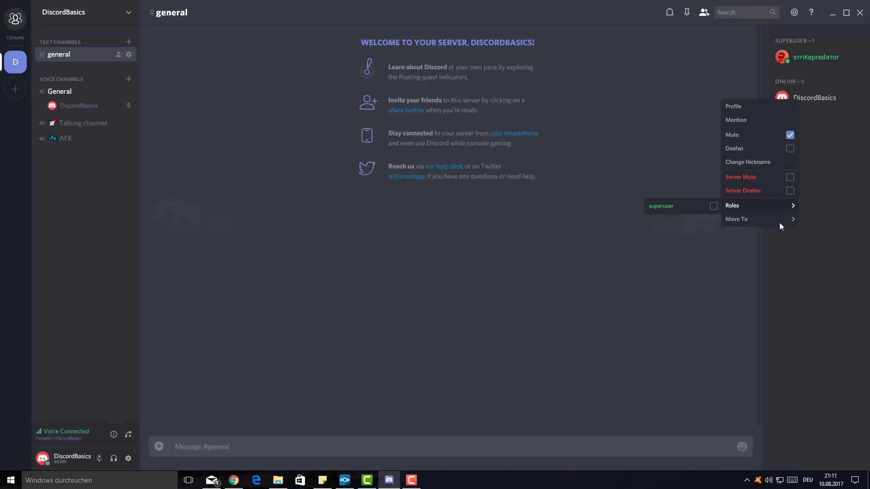
click(704, 209)
right_click(801, 76)
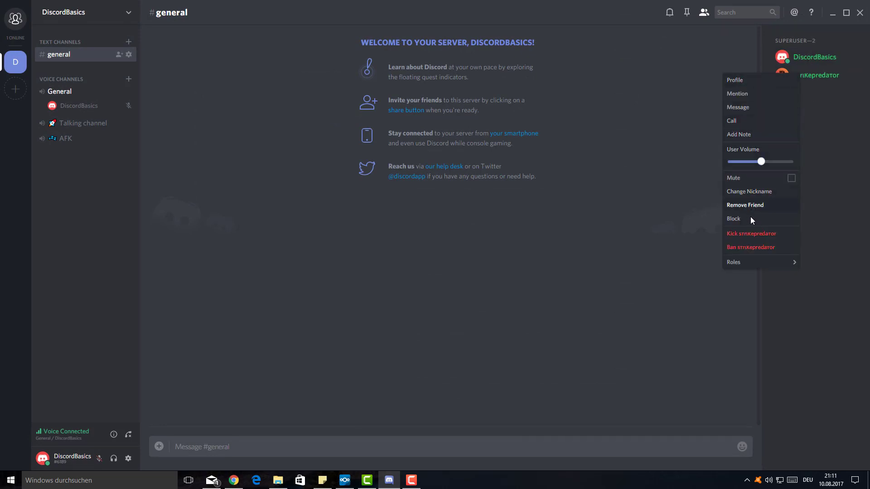
click(728, 81)
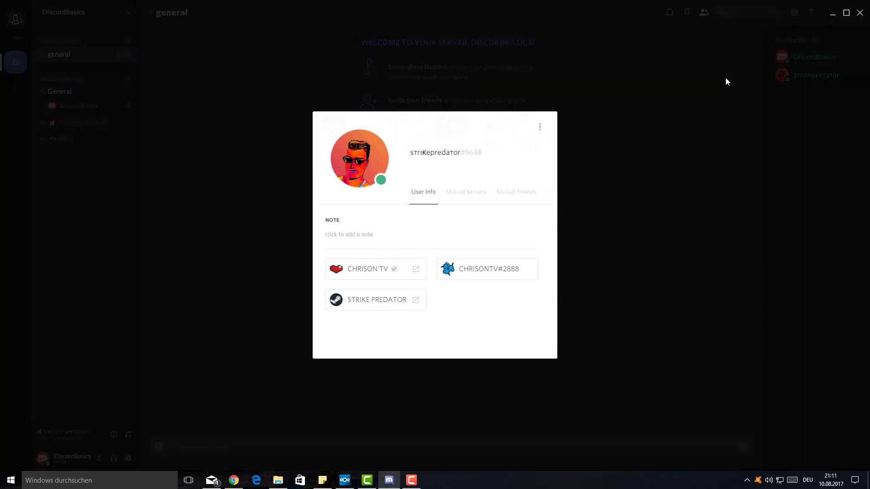
click(482, 200)
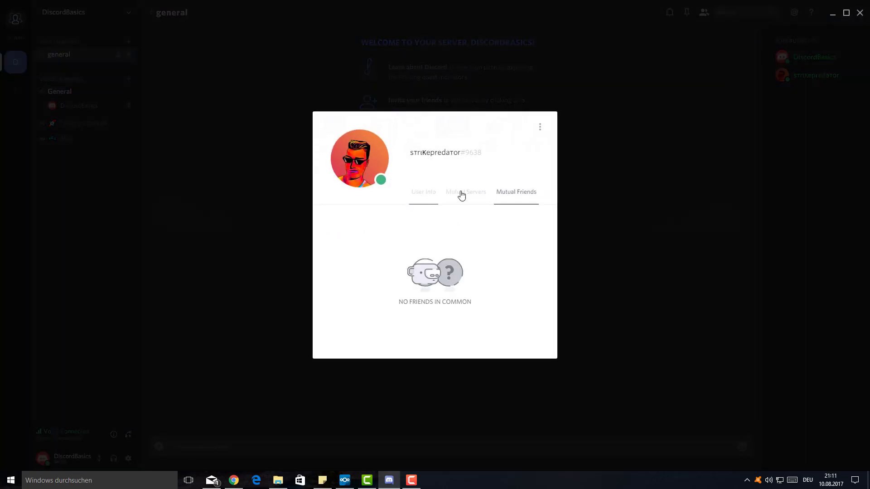
click(424, 191)
click(540, 130)
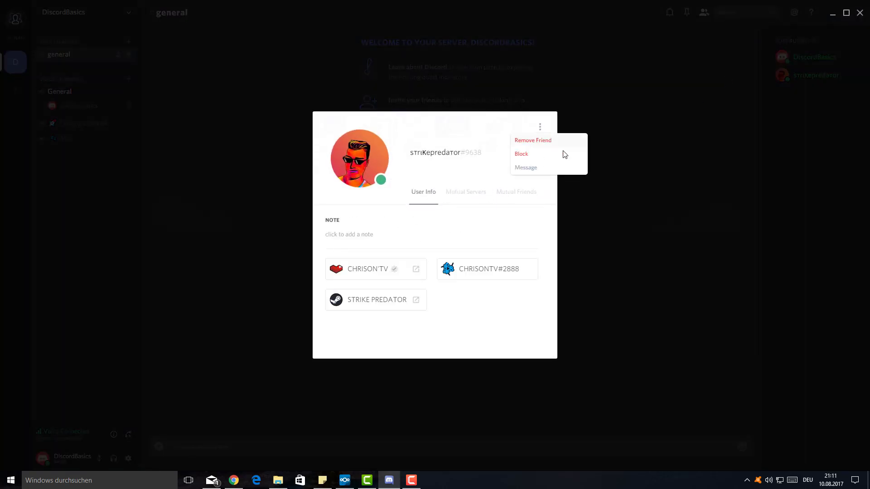
click(591, 192)
click(818, 75)
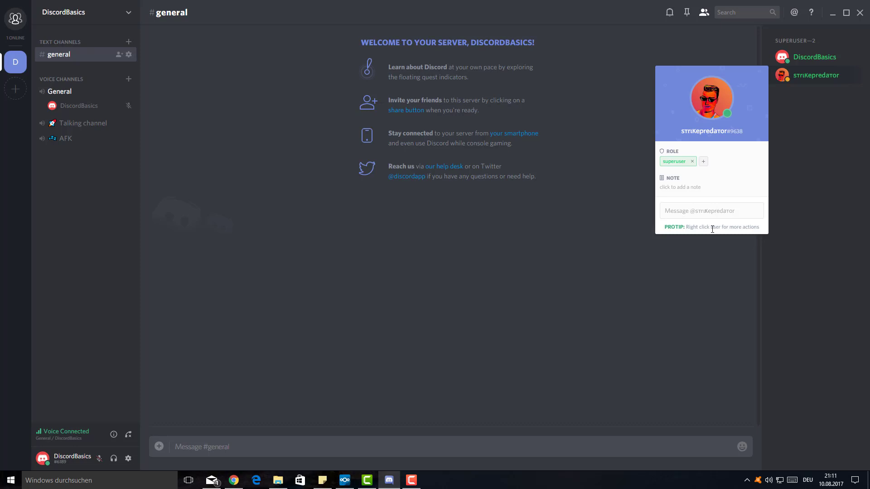
right_click(812, 77)
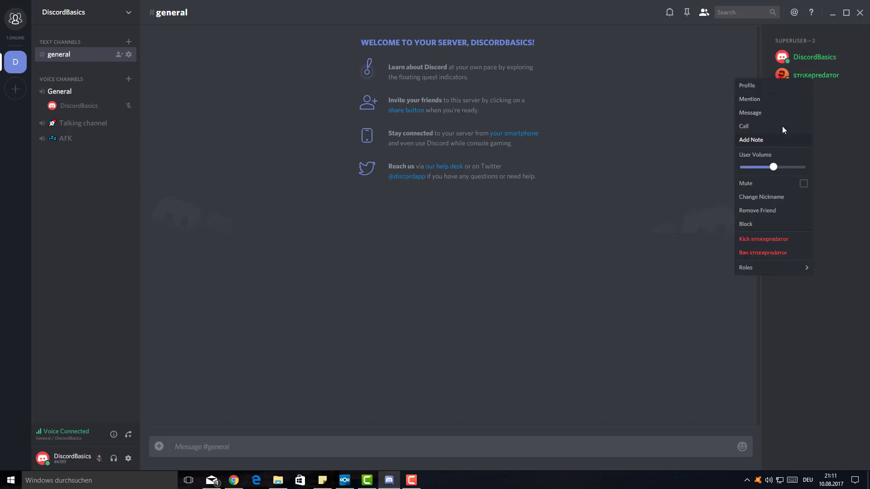
click(656, 290)
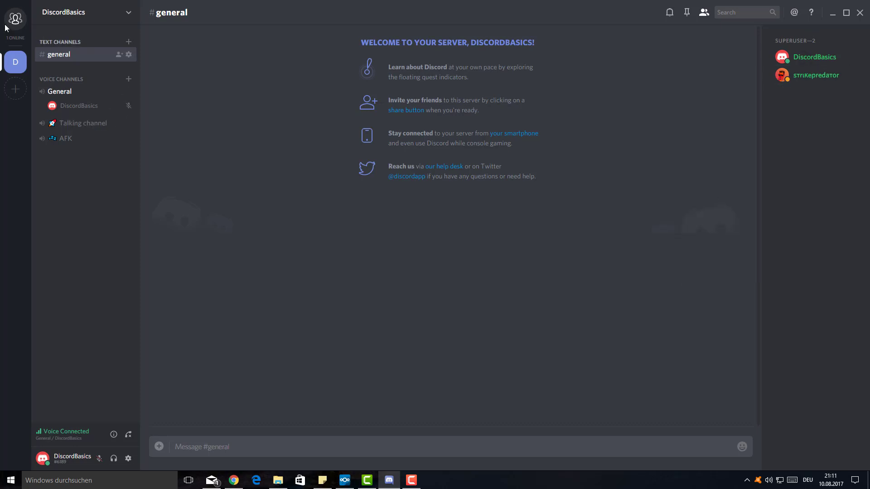
click(128, 459)
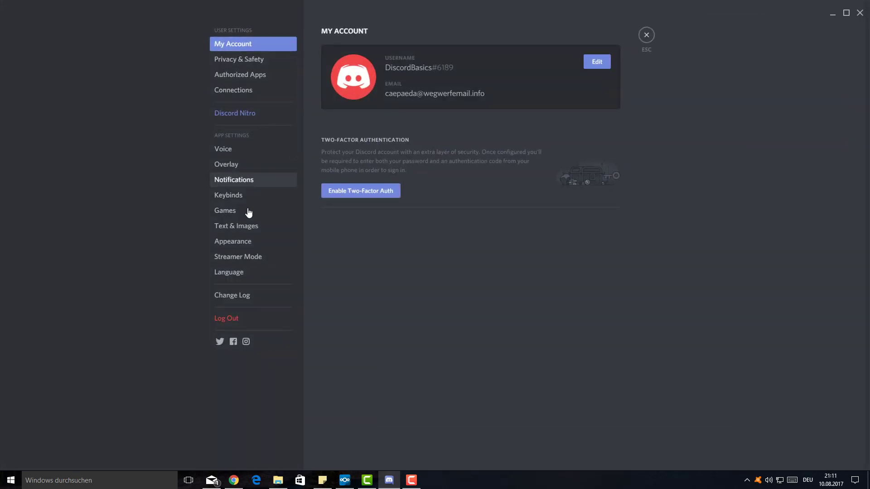
click(647, 34)
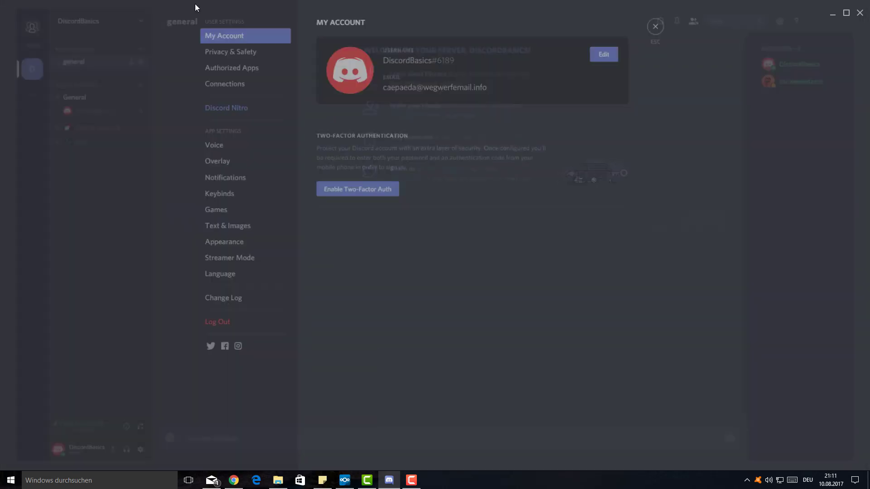
click(122, 11)
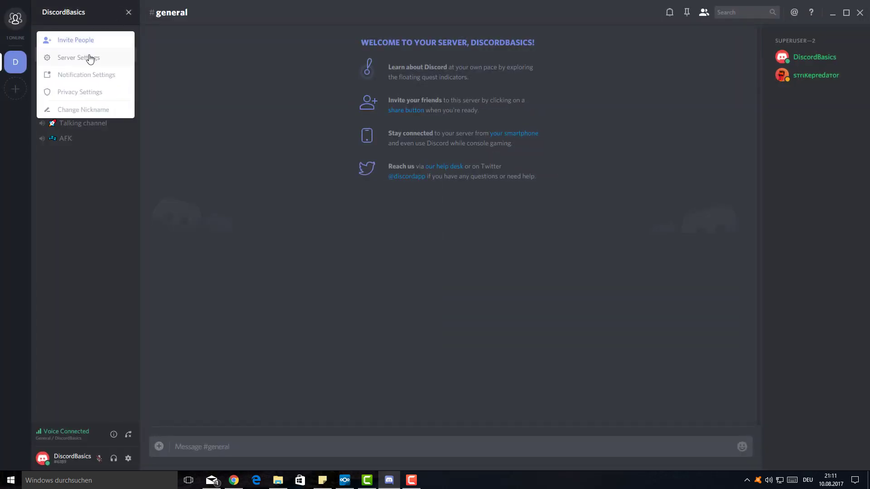
click(89, 58)
click(254, 92)
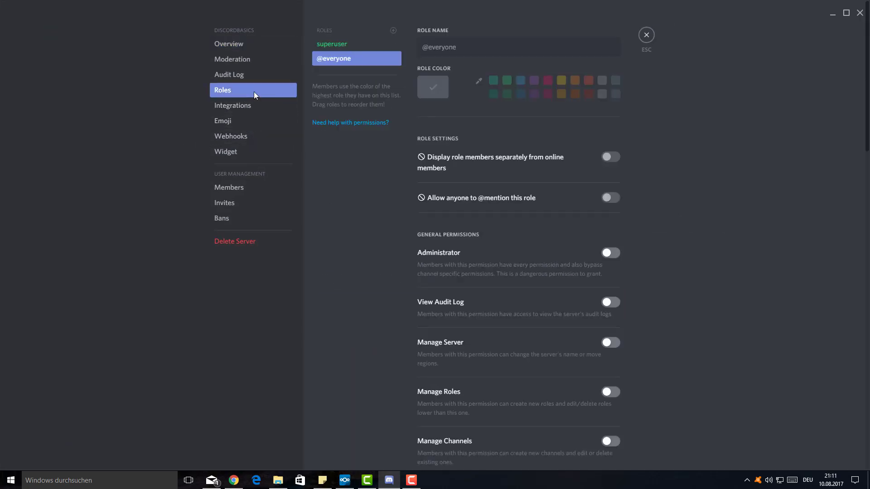
scroll(463, 342, down, 6)
click(365, 45)
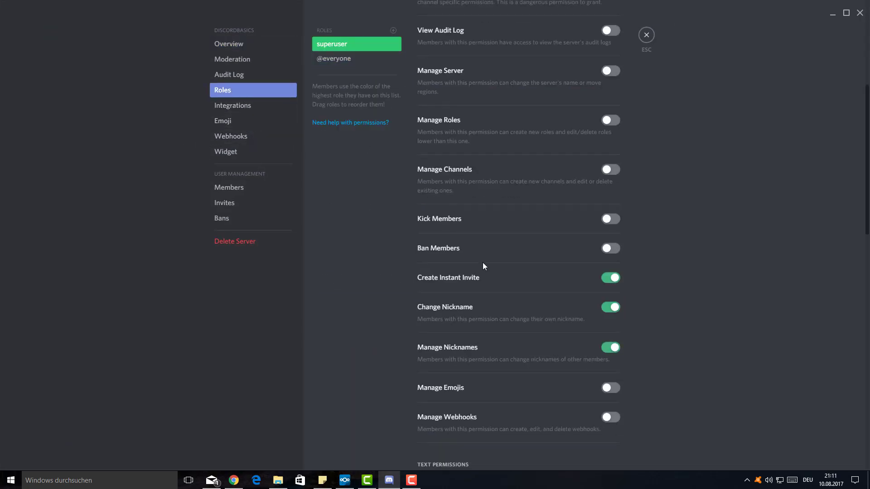
scroll(483, 263, down, 4)
scroll(483, 266, down, 2)
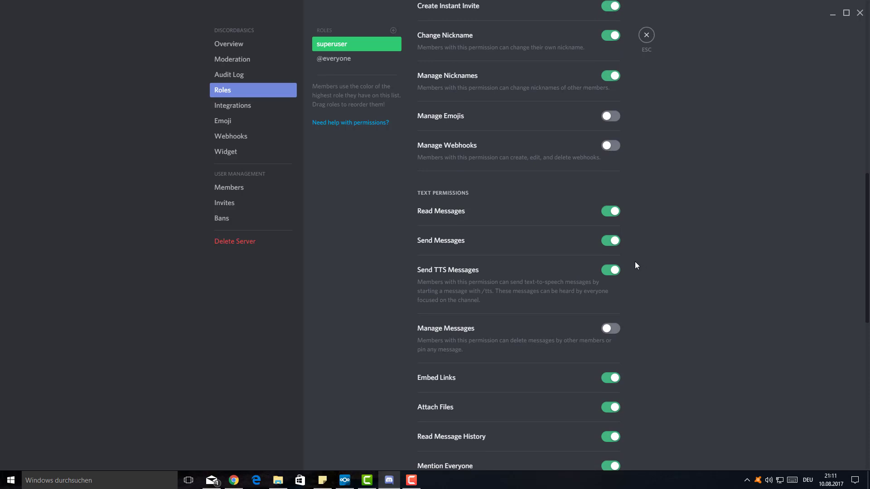
scroll(555, 235, up, 1)
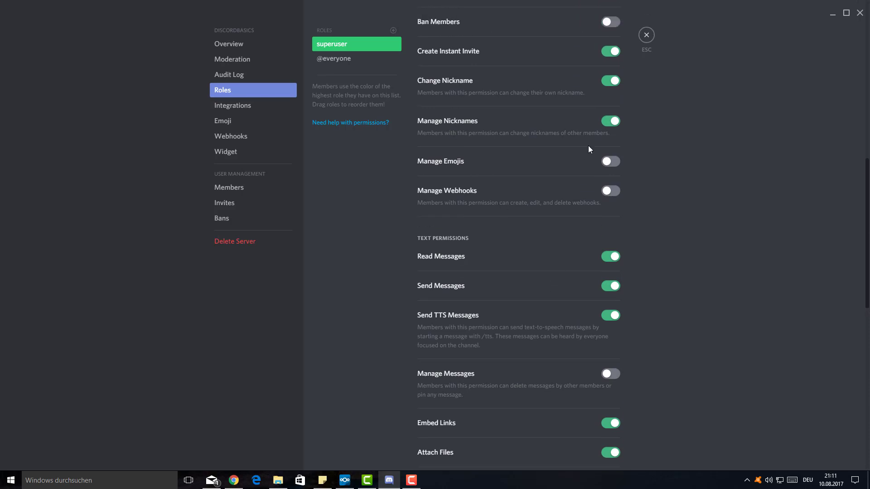
scroll(600, 116, up, 3)
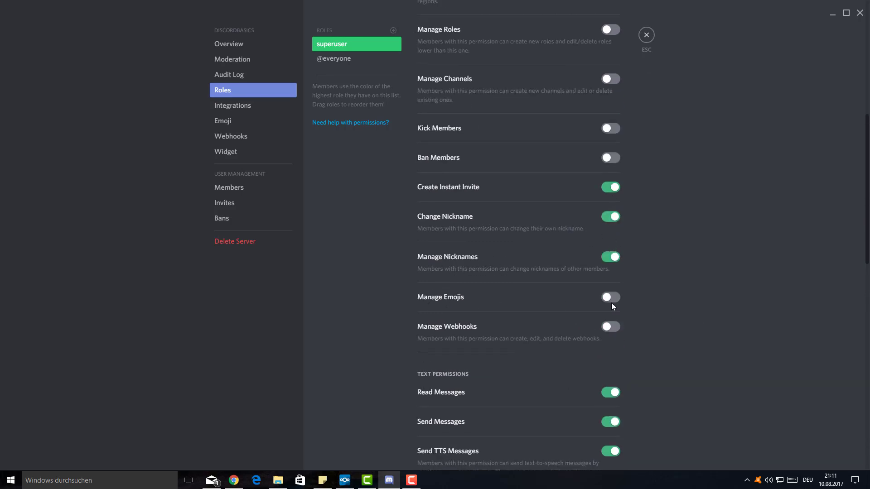
click(647, 35)
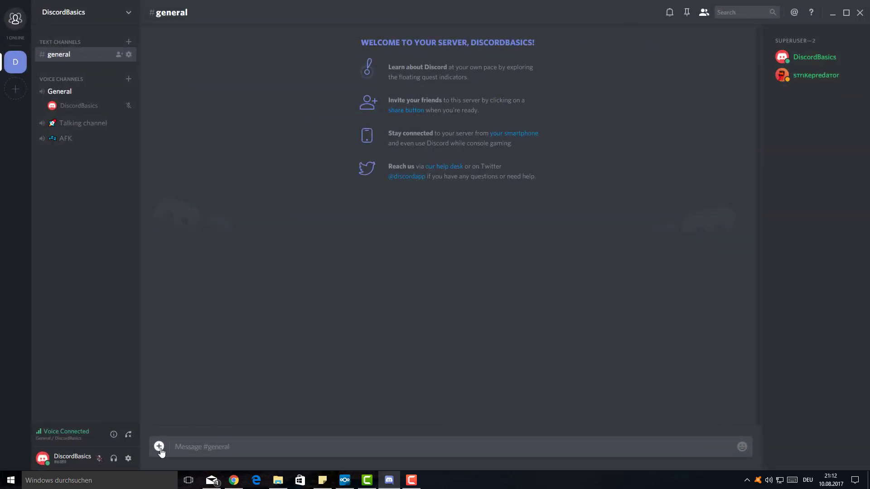
click(742, 446)
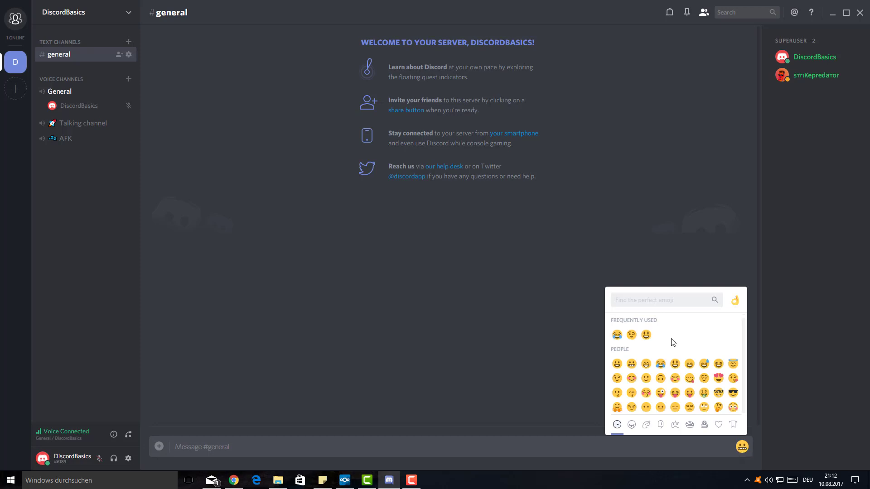
scroll(698, 356, down, 10)
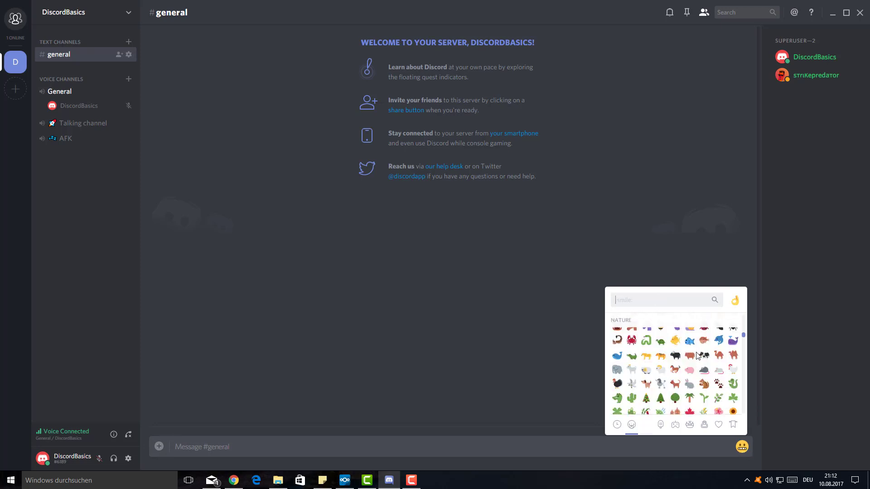
scroll(697, 355, down, 5)
click(363, 213)
click(89, 18)
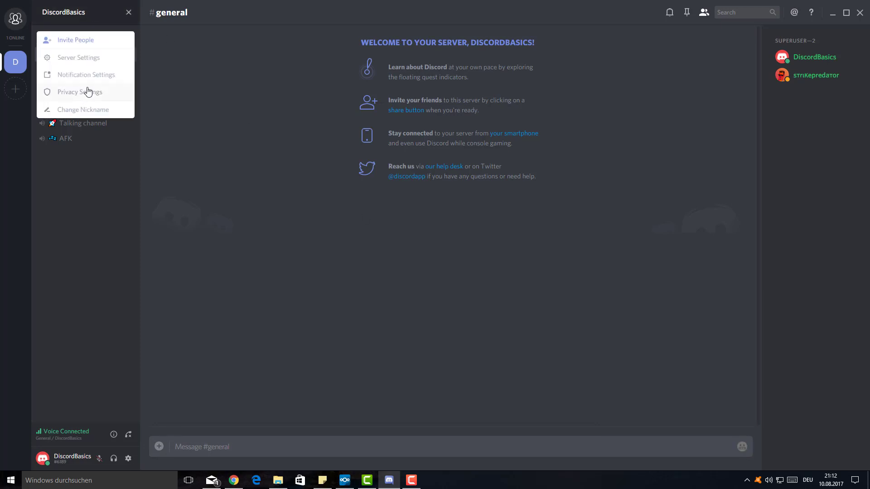
click(96, 64)
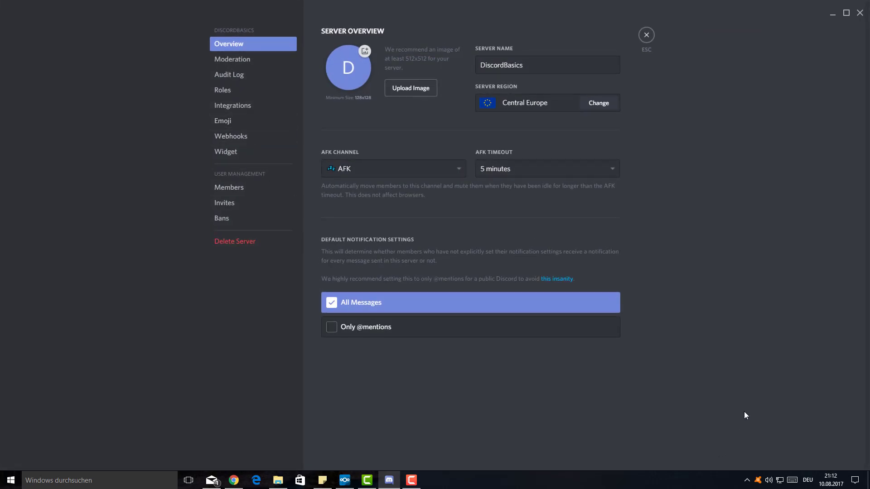
click(238, 126)
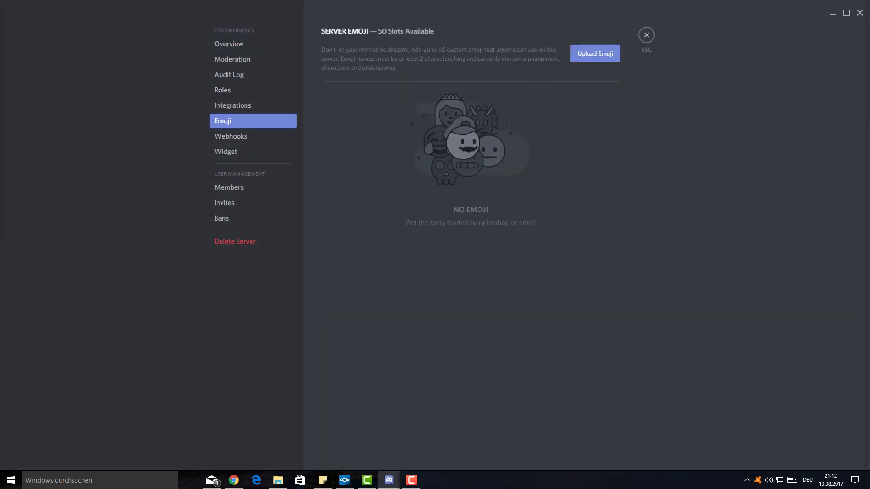
drag(0, 43, 0, 82)
click(646, 35)
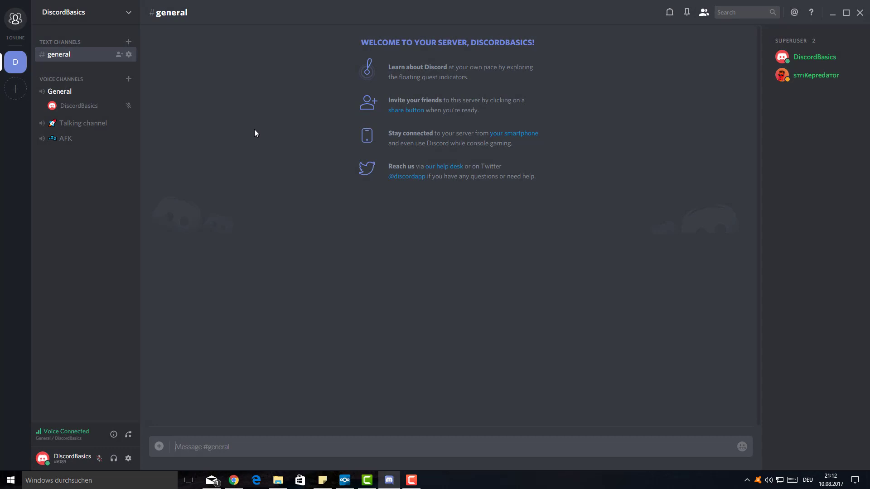
- Turn off Send TTS Messages for the superuser role and save the change
click(78, 20)
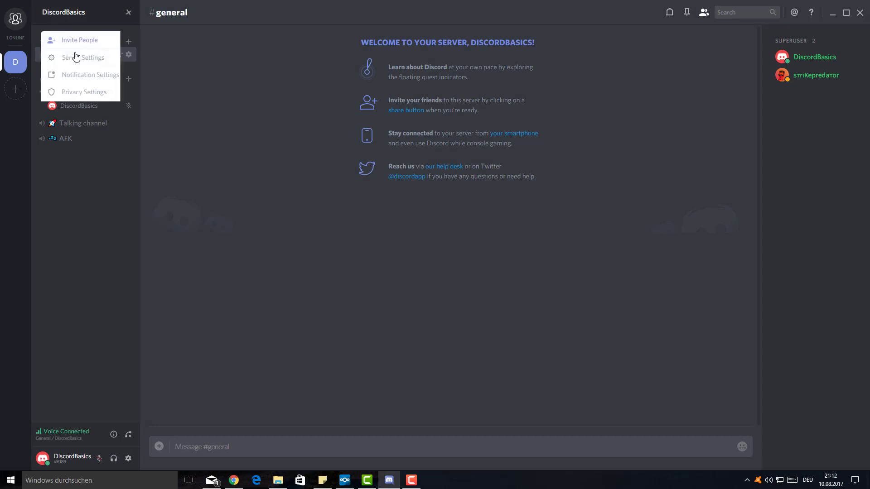
click(77, 57)
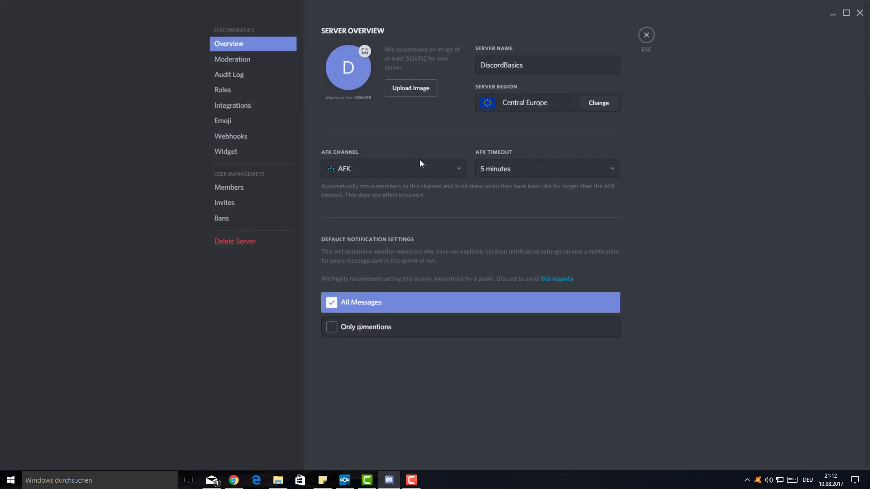
click(253, 89)
click(330, 45)
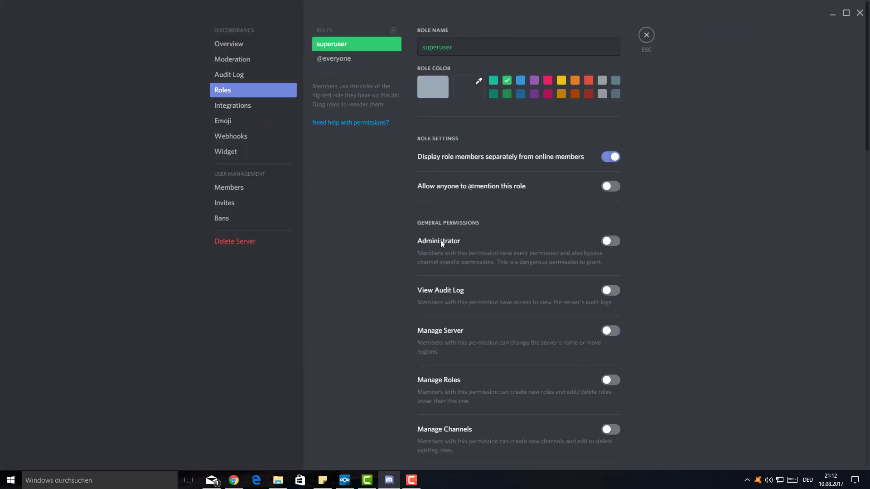
scroll(461, 278, down, 9)
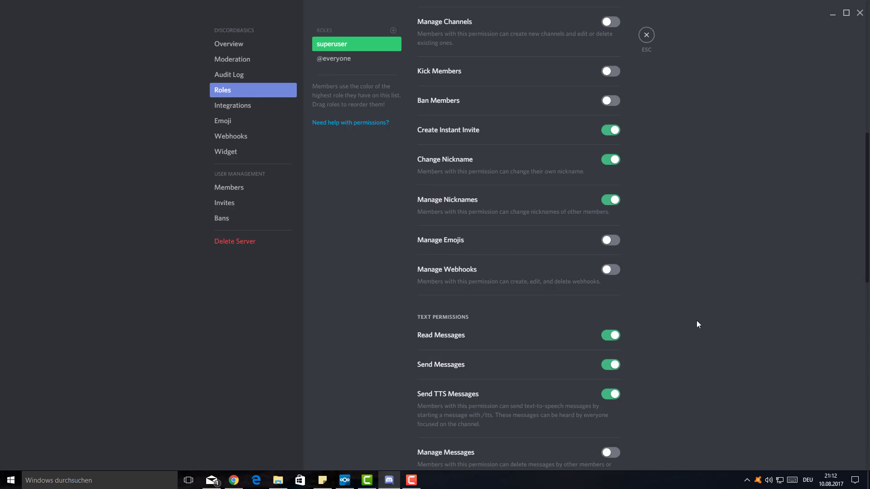
scroll(660, 308, down, 4)
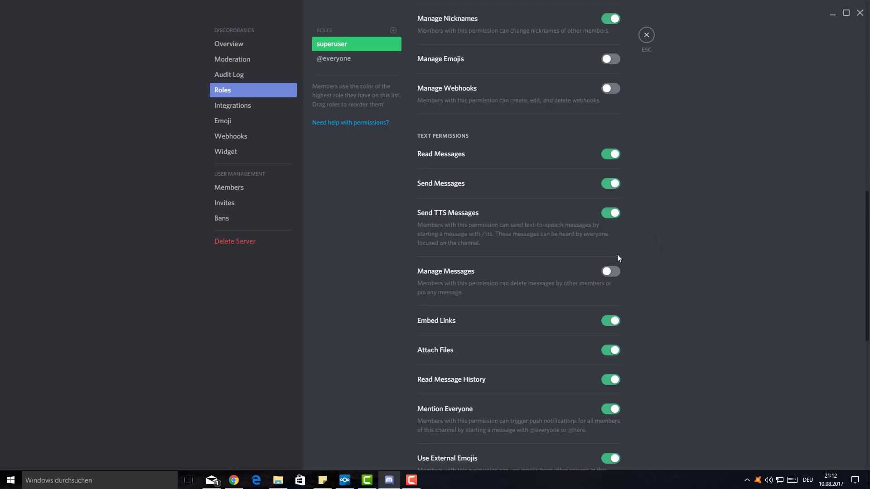
click(610, 213)
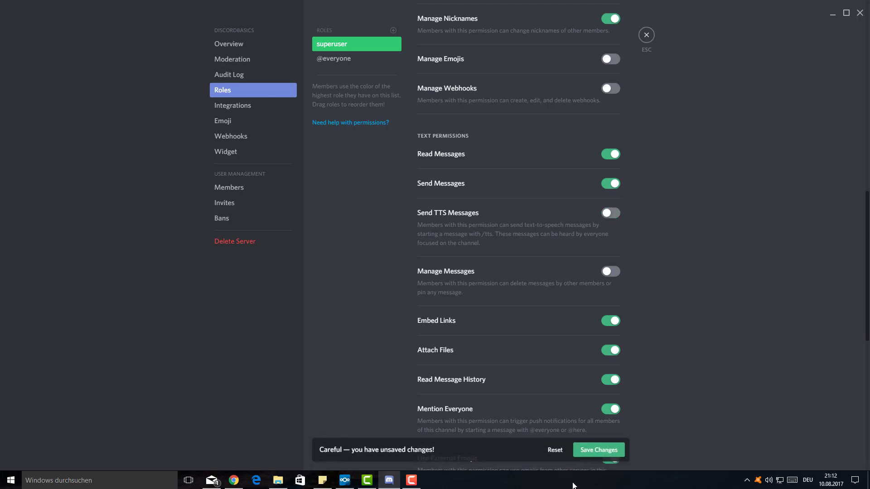
click(598, 450)
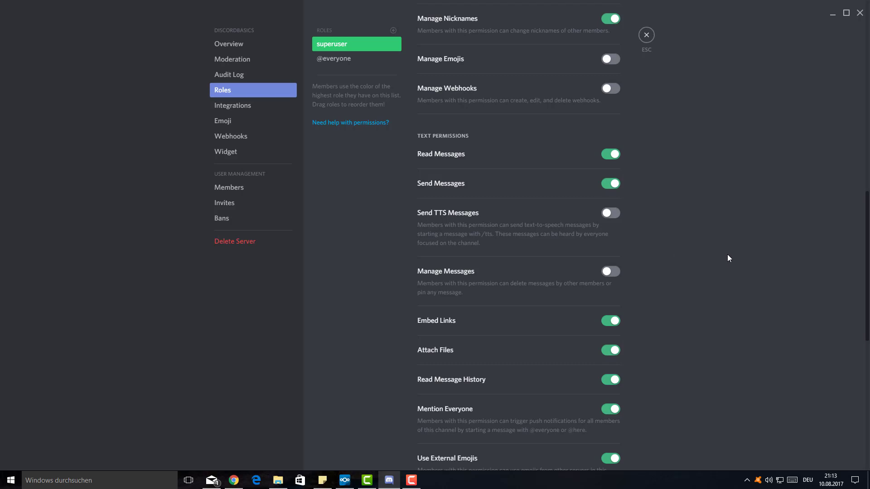
scroll(676, 306, down, 4)
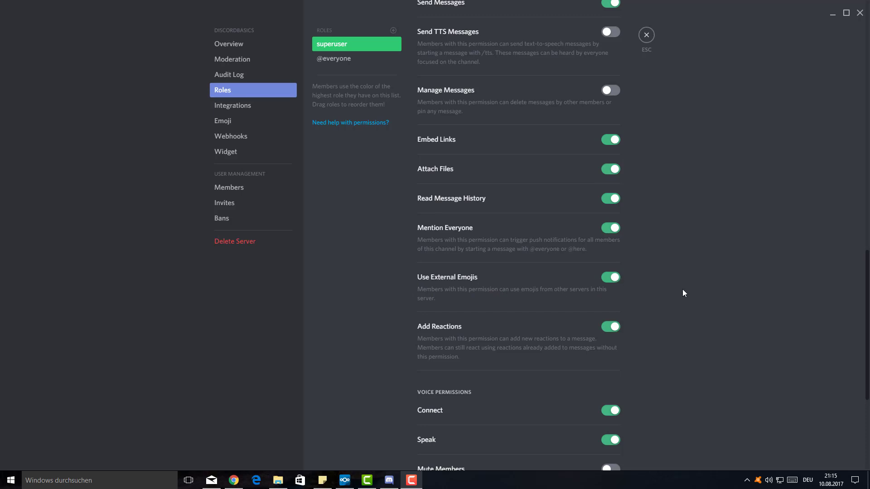
scroll(491, 290, down, 1)
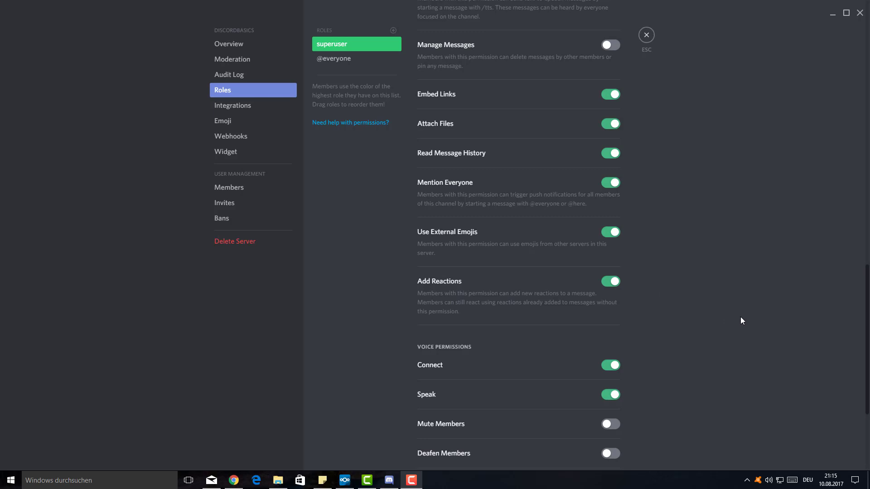
- Close settings, post 'hello' in #general, then switch over to Chrome
click(647, 35)
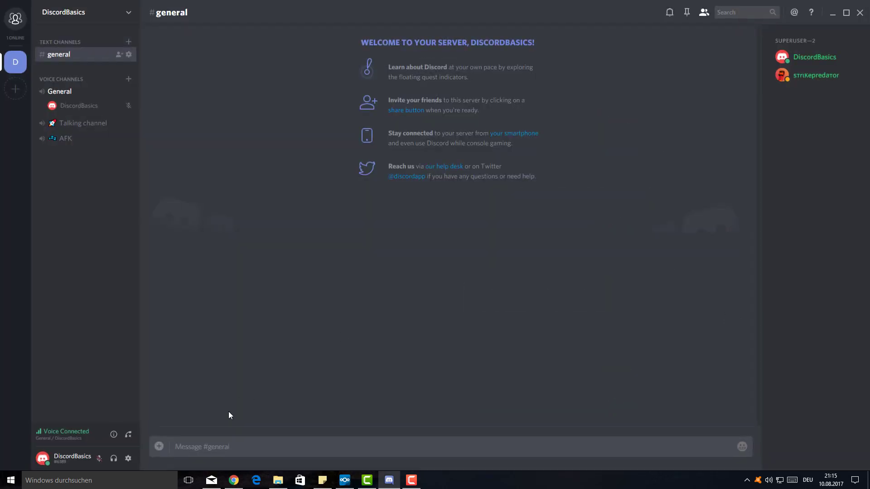
text(hello)
key(Return)
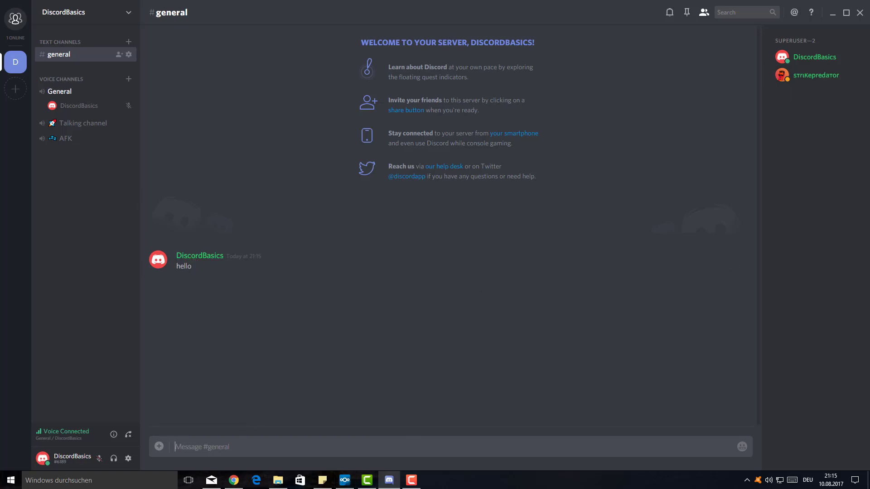
key(alt+Tab)
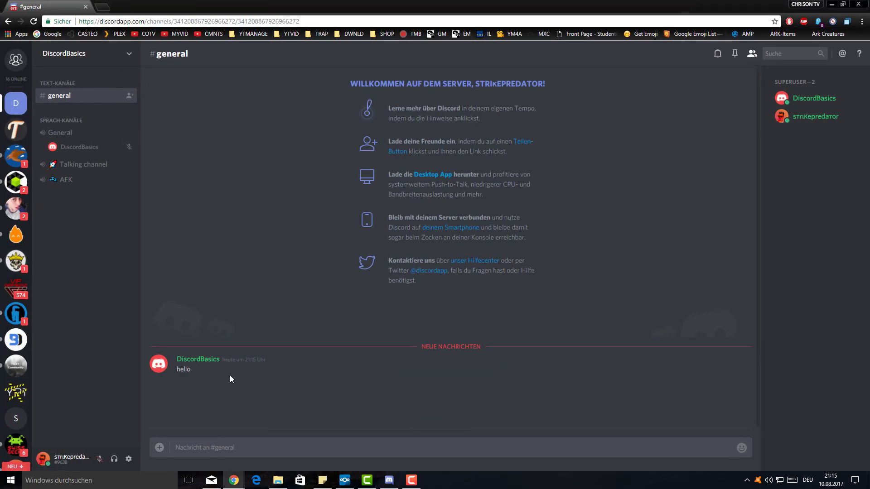
- Browse the emoji picker in Chrome's Discord, then minimise the browser
mouse_move(734, 372)
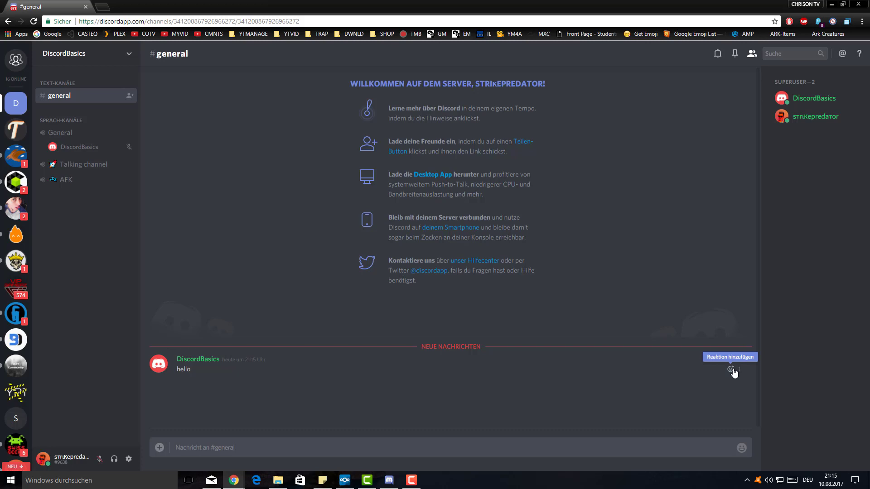
click(731, 370)
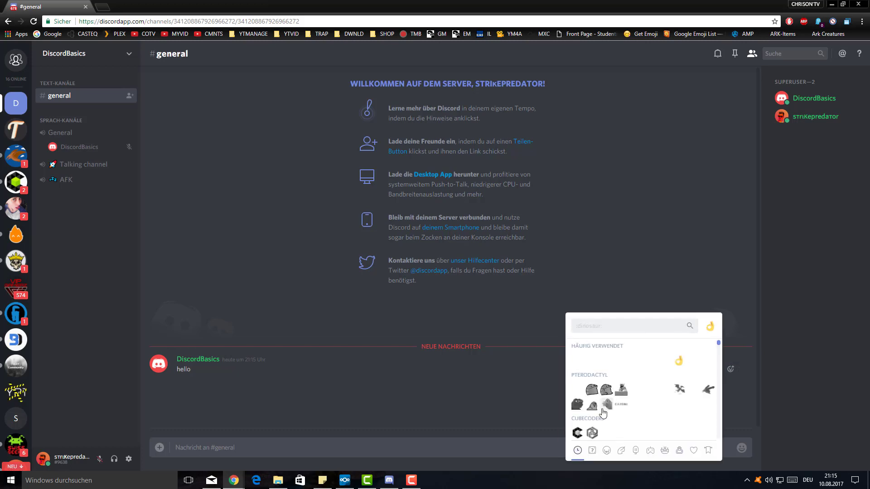
scroll(628, 394, down, 2)
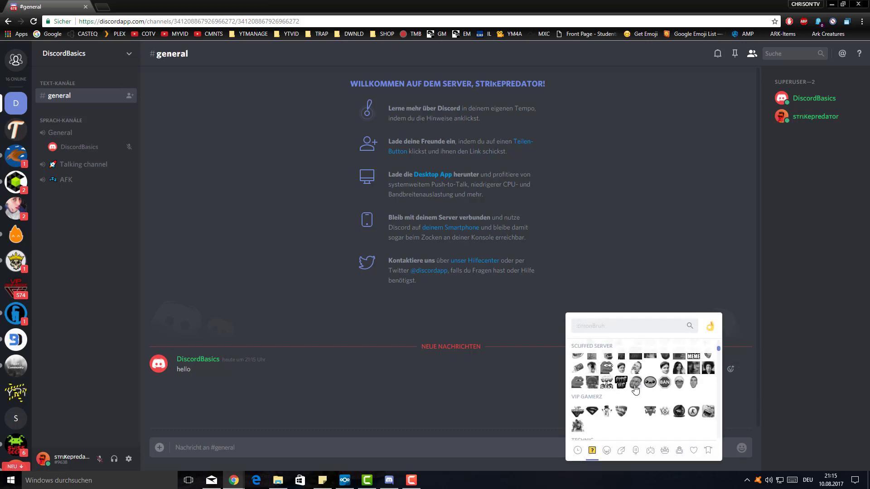
scroll(635, 389, down, 1)
click(708, 225)
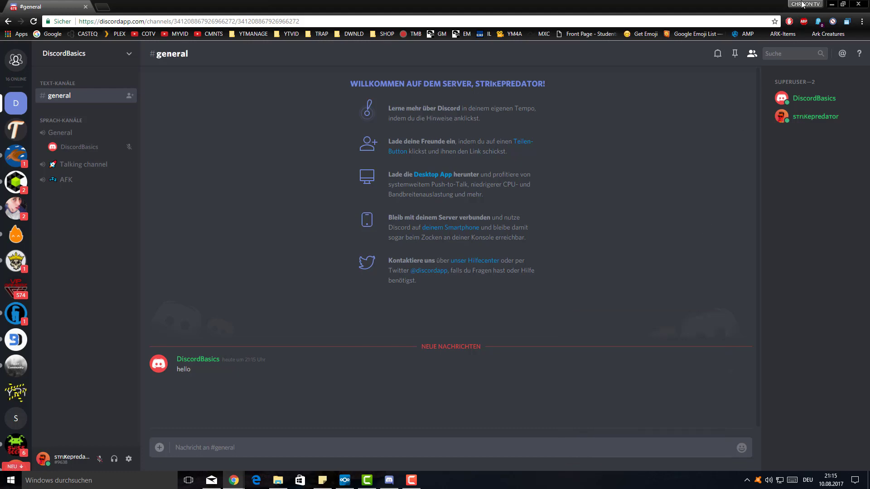
click(832, 4)
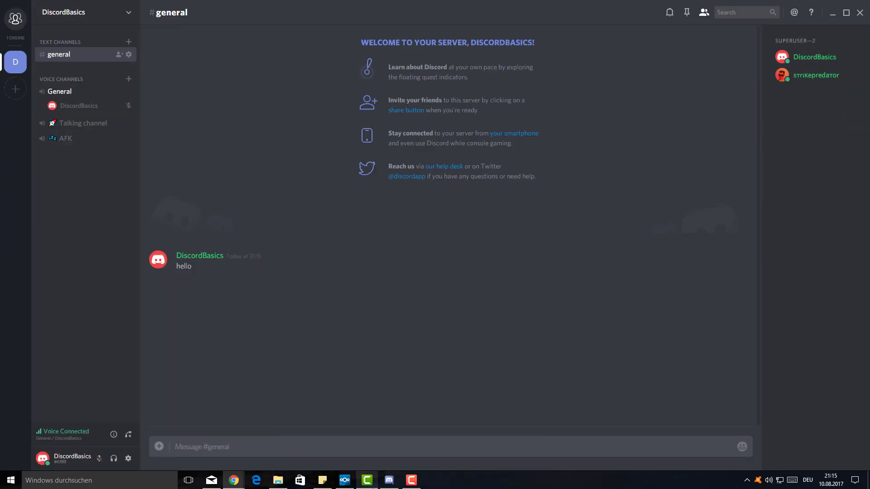
- Move the recorder aside and open the Roles page of DiscordBasics Server Settings
click(368, 479)
click(367, 480)
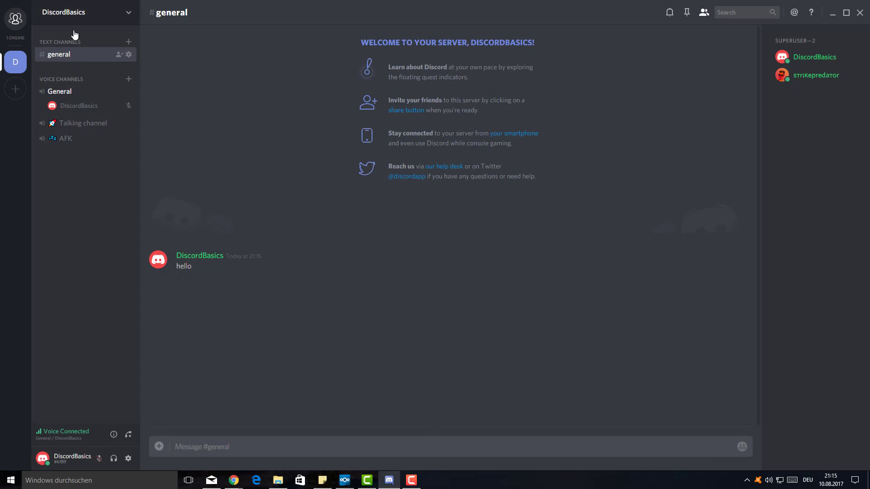
click(76, 17)
click(82, 64)
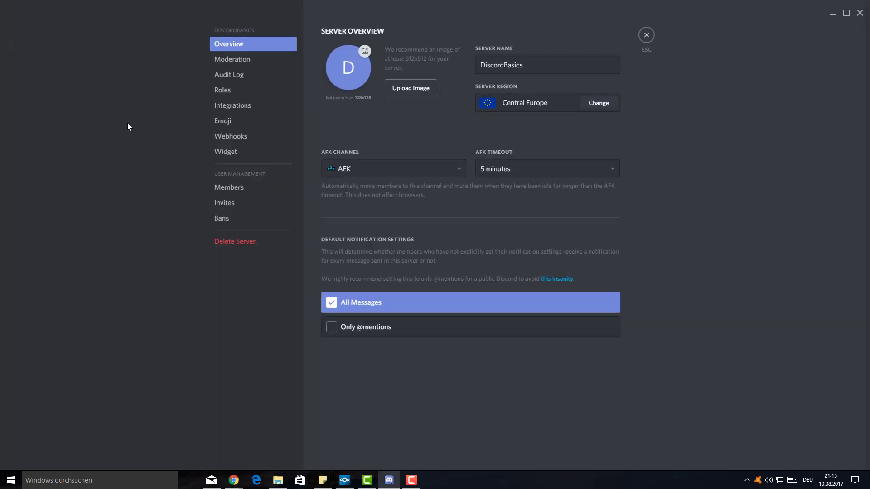
click(253, 93)
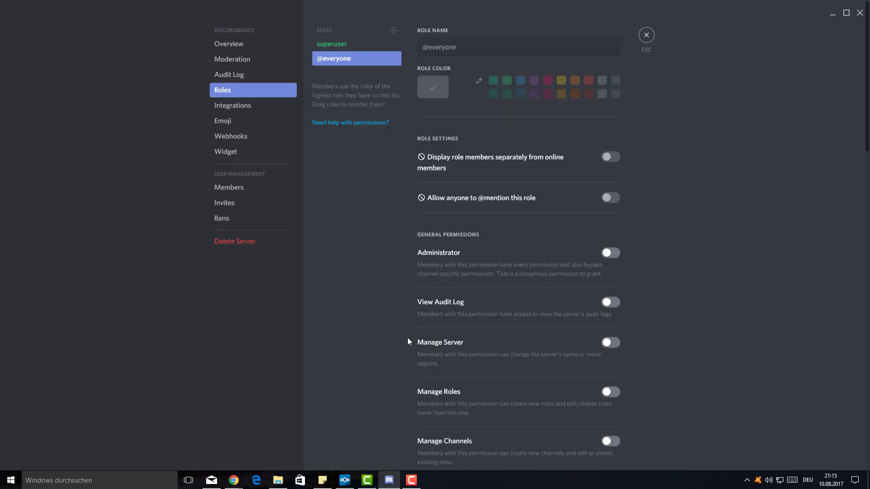
scroll(422, 330, down, 6)
scroll(423, 332, down, 1)
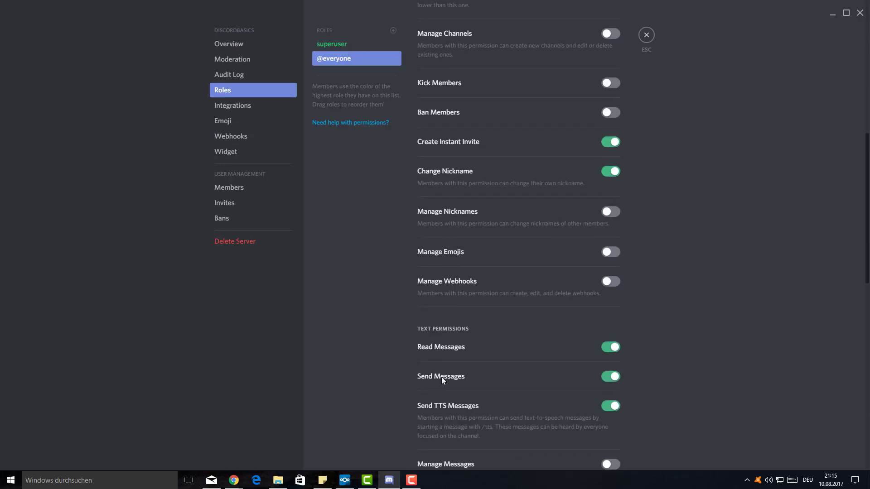
scroll(441, 362, down, 15)
scroll(442, 355, down, 1)
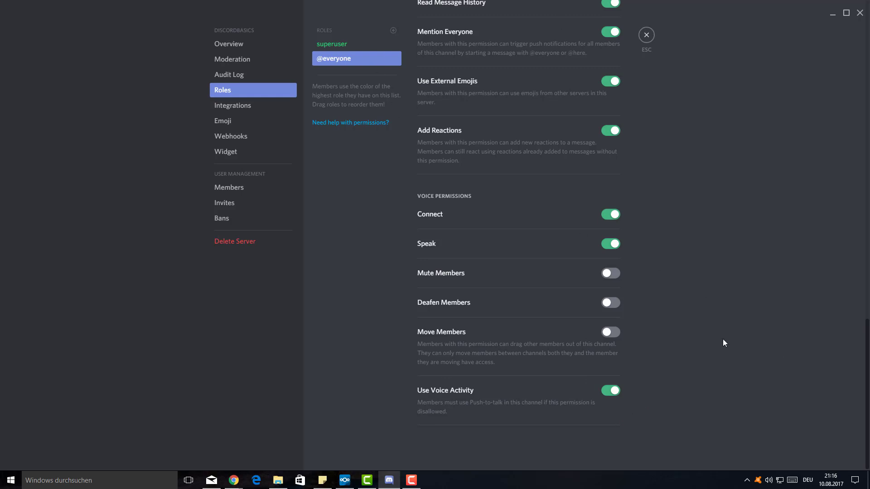
scroll(784, 343, up, 7)
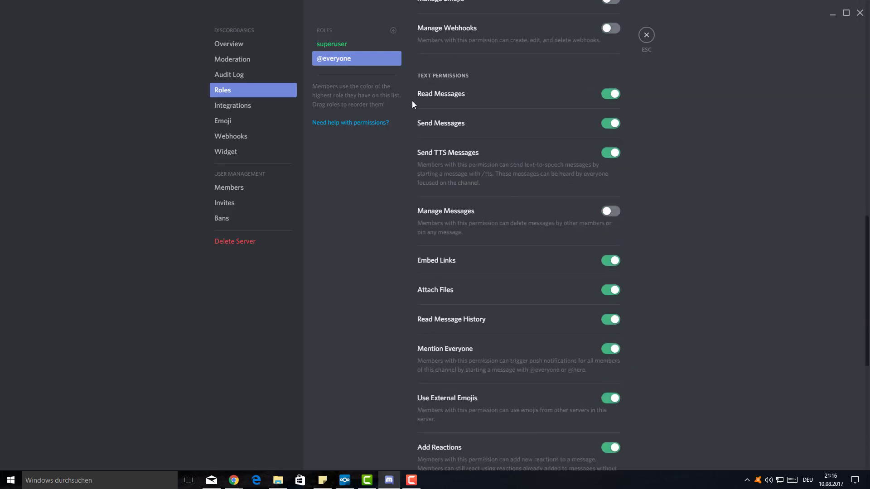
click(374, 48)
scroll(675, 323, up, 13)
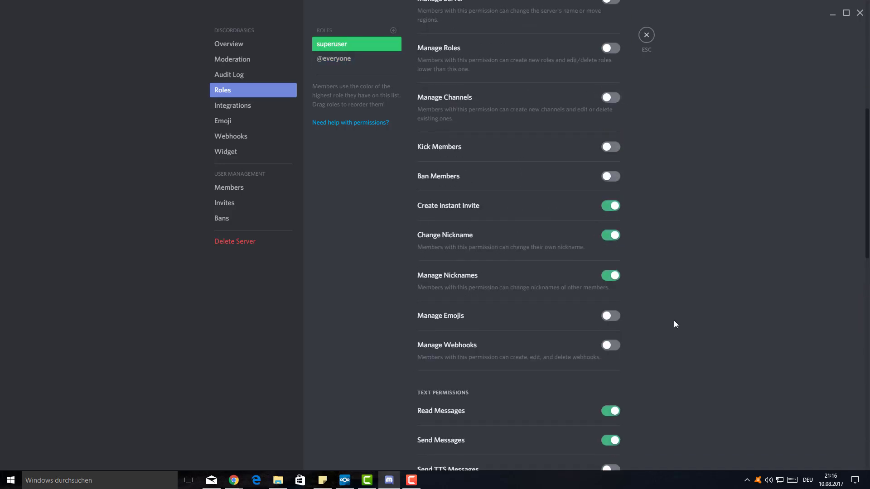
scroll(674, 325, up, 2)
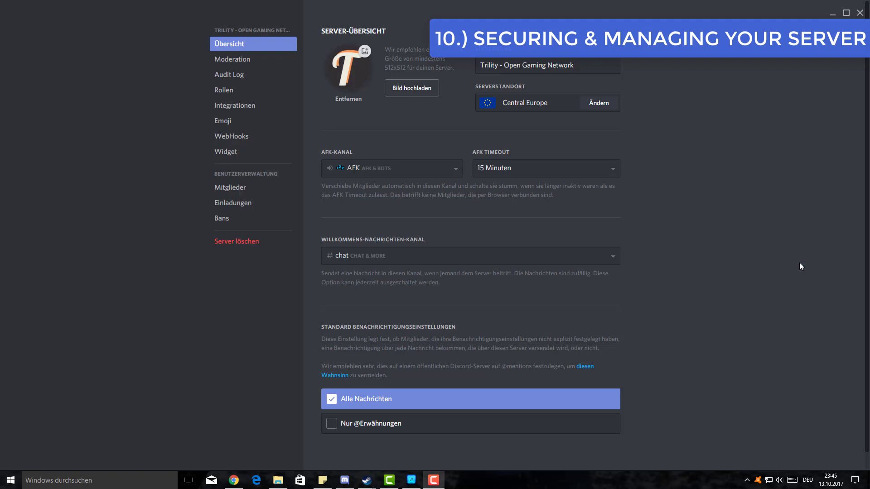
- Review Trility's Moderation settings down to the 2FA section, then view its Audit Log
scroll(516, 209, down, 1)
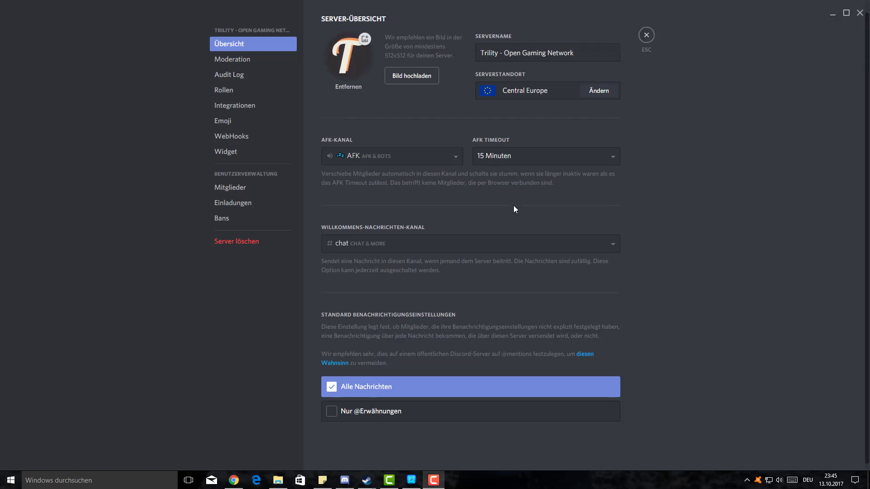
click(241, 63)
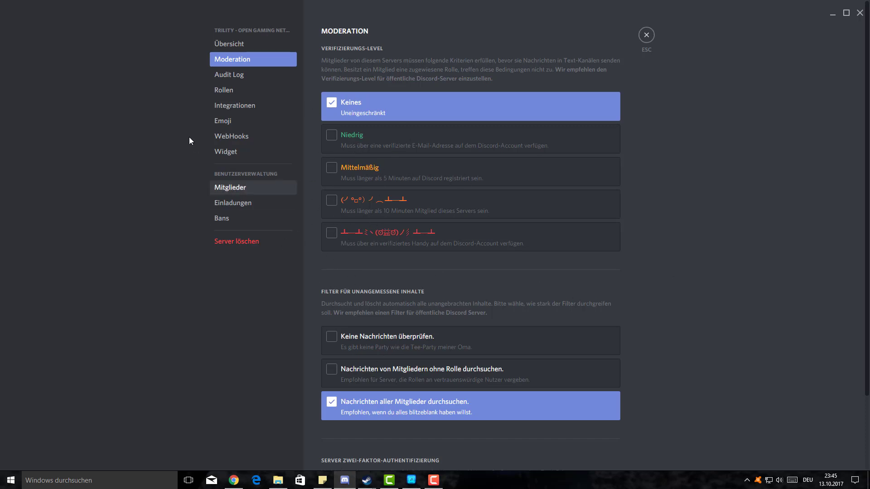
scroll(724, 300, down, 2)
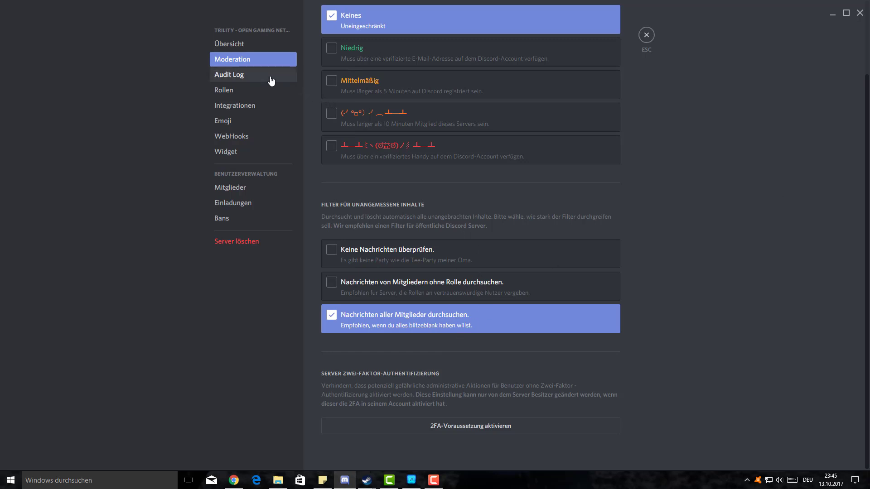
click(257, 77)
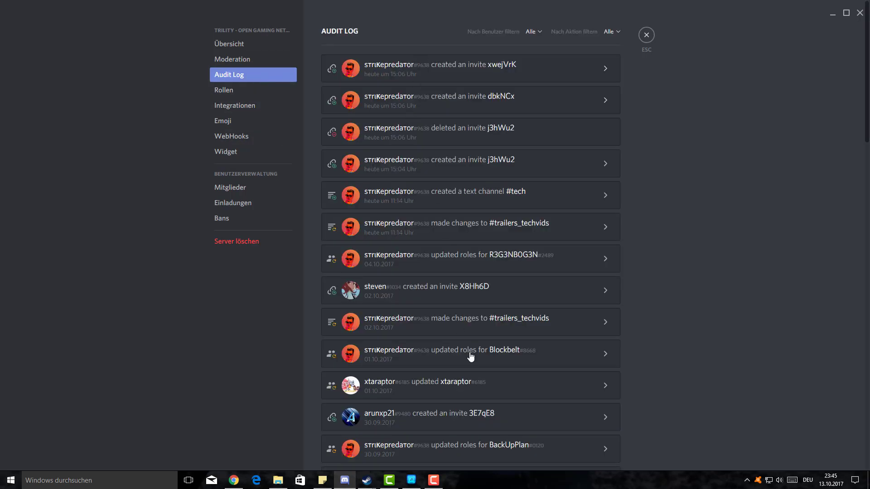
- Scroll through the Trility audit log entries, then view its role list and empty Integrations page
scroll(471, 348, down, 3)
scroll(471, 349, down, 10)
scroll(470, 351, up, 15)
scroll(564, 320, down, 15)
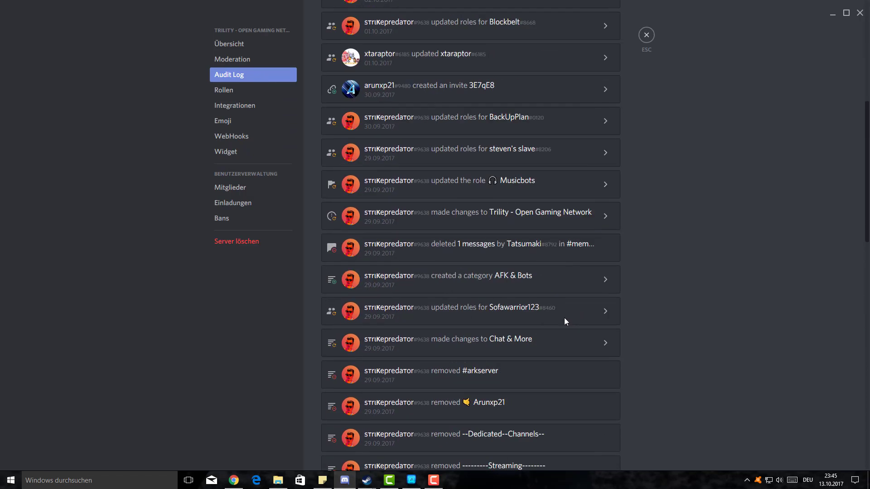
scroll(564, 327, down, 2)
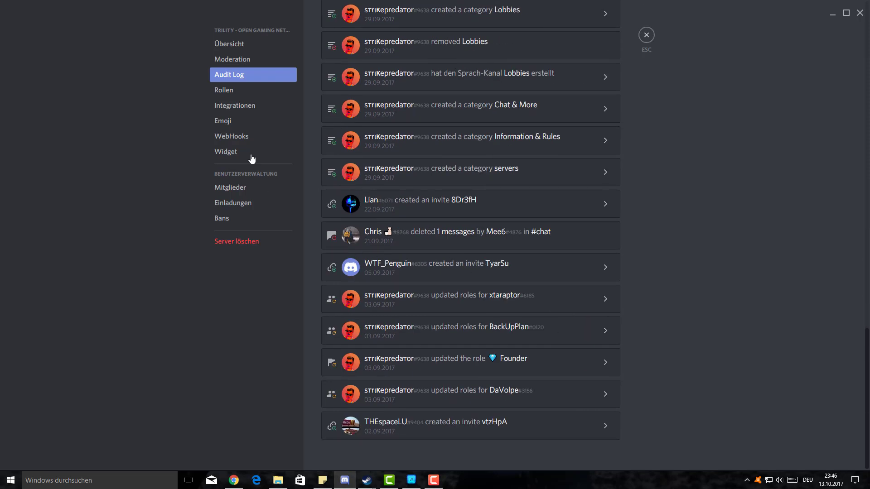
click(237, 89)
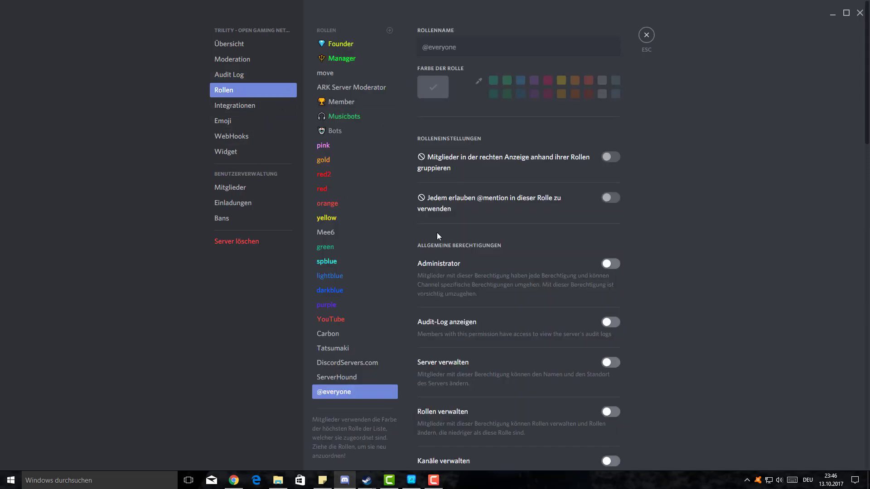
click(256, 105)
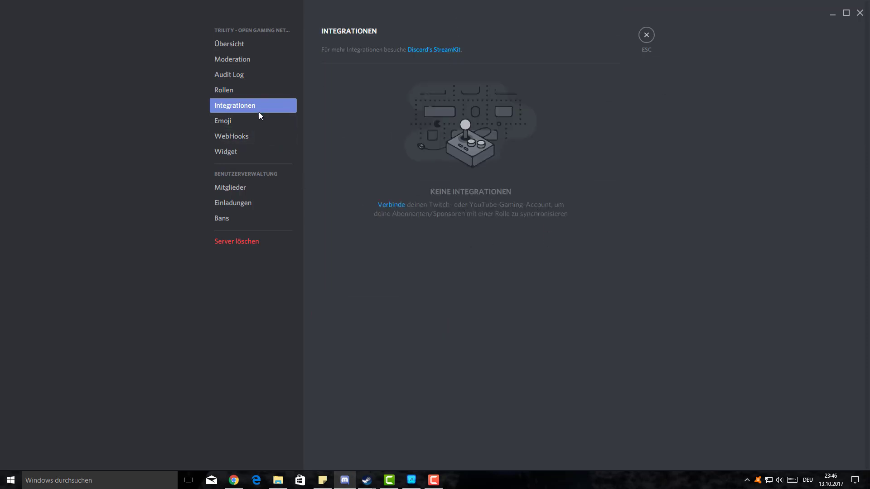
- Revisit the Overview and Moderation settings, exit settings, check the DM call, then return to Trility's #chat
click(228, 45)
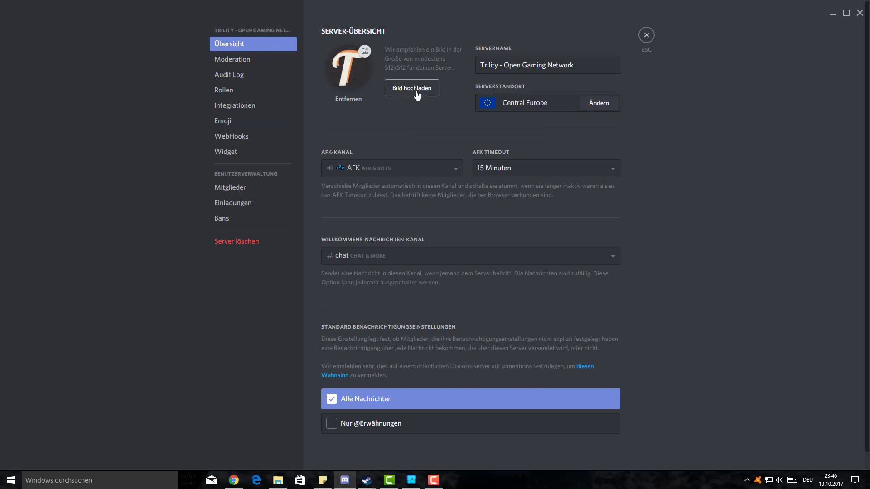
click(271, 60)
click(247, 44)
key(Escape)
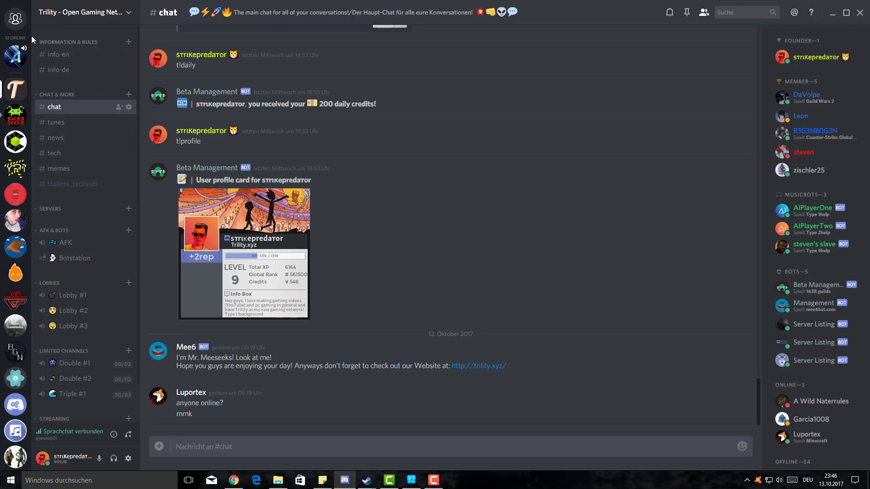
click(19, 55)
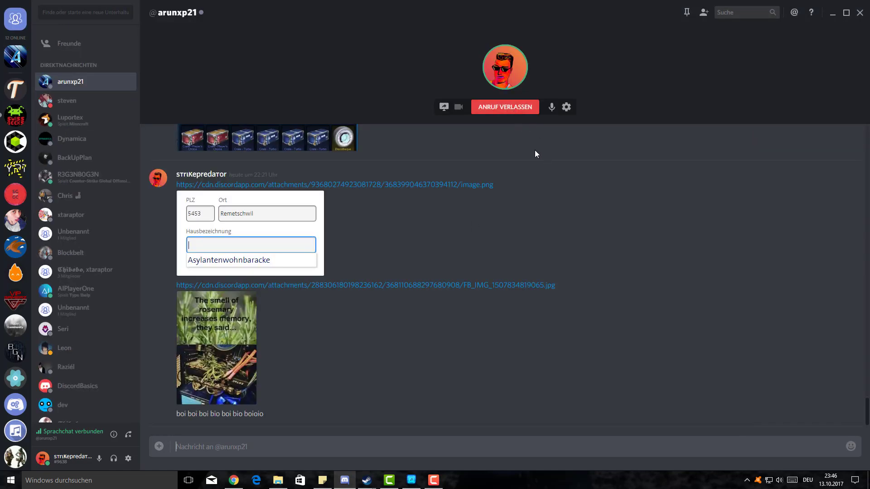
click(15, 90)
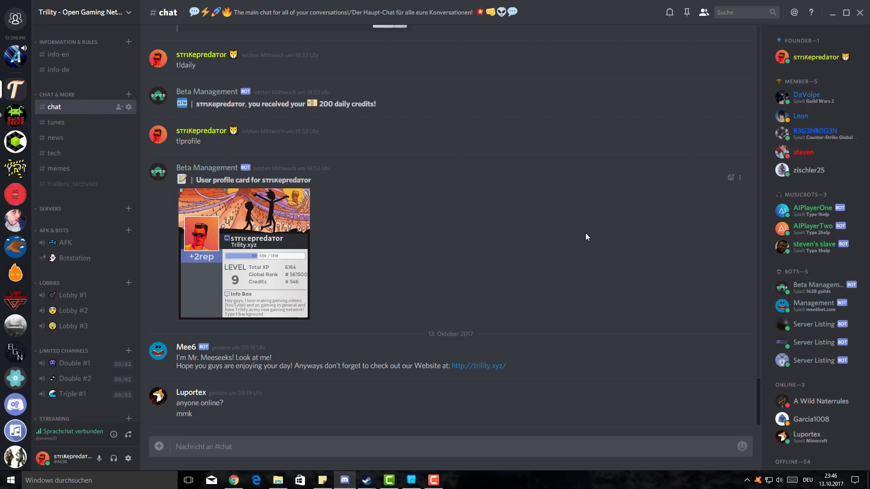